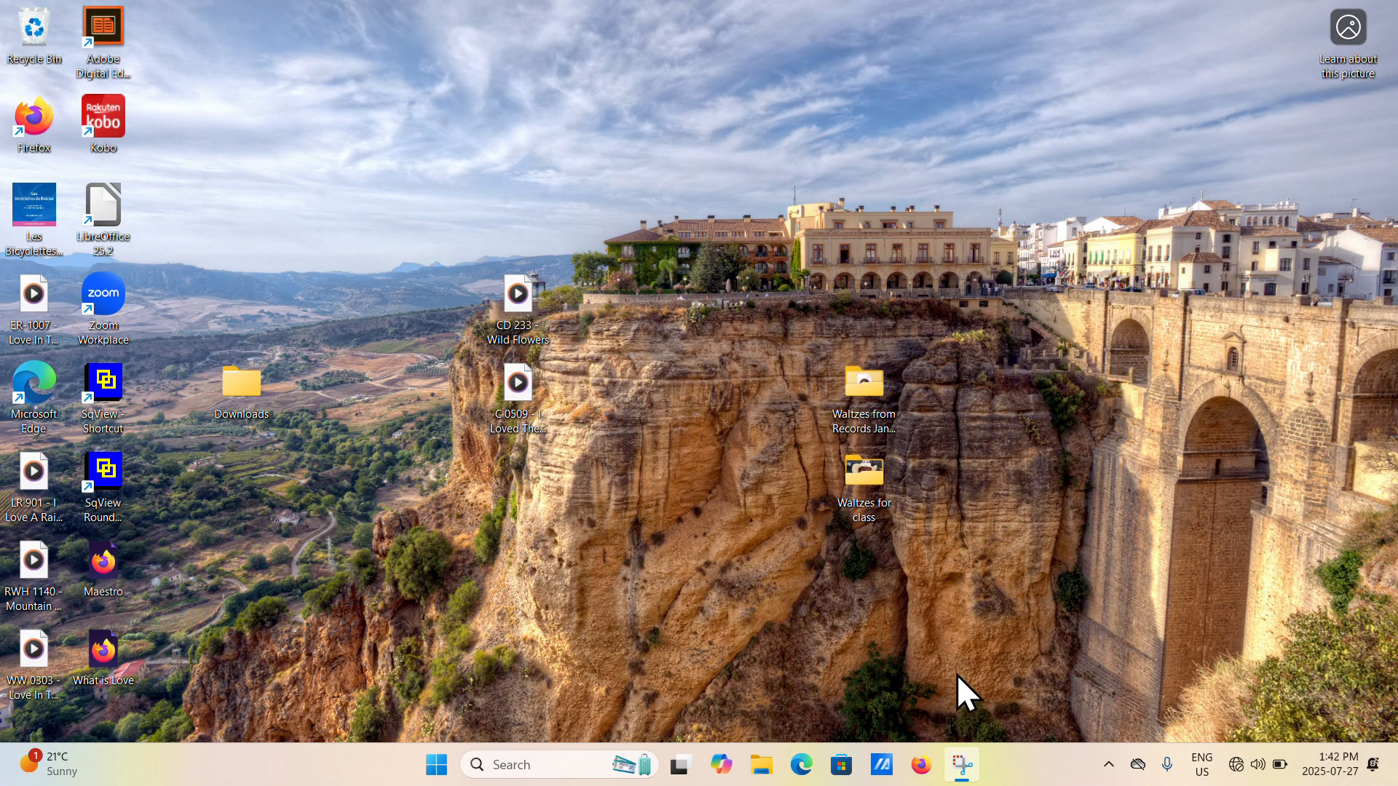
# Open File Explorer and show the contents of USB Drive (D:).
pyautogui.click(762, 766)
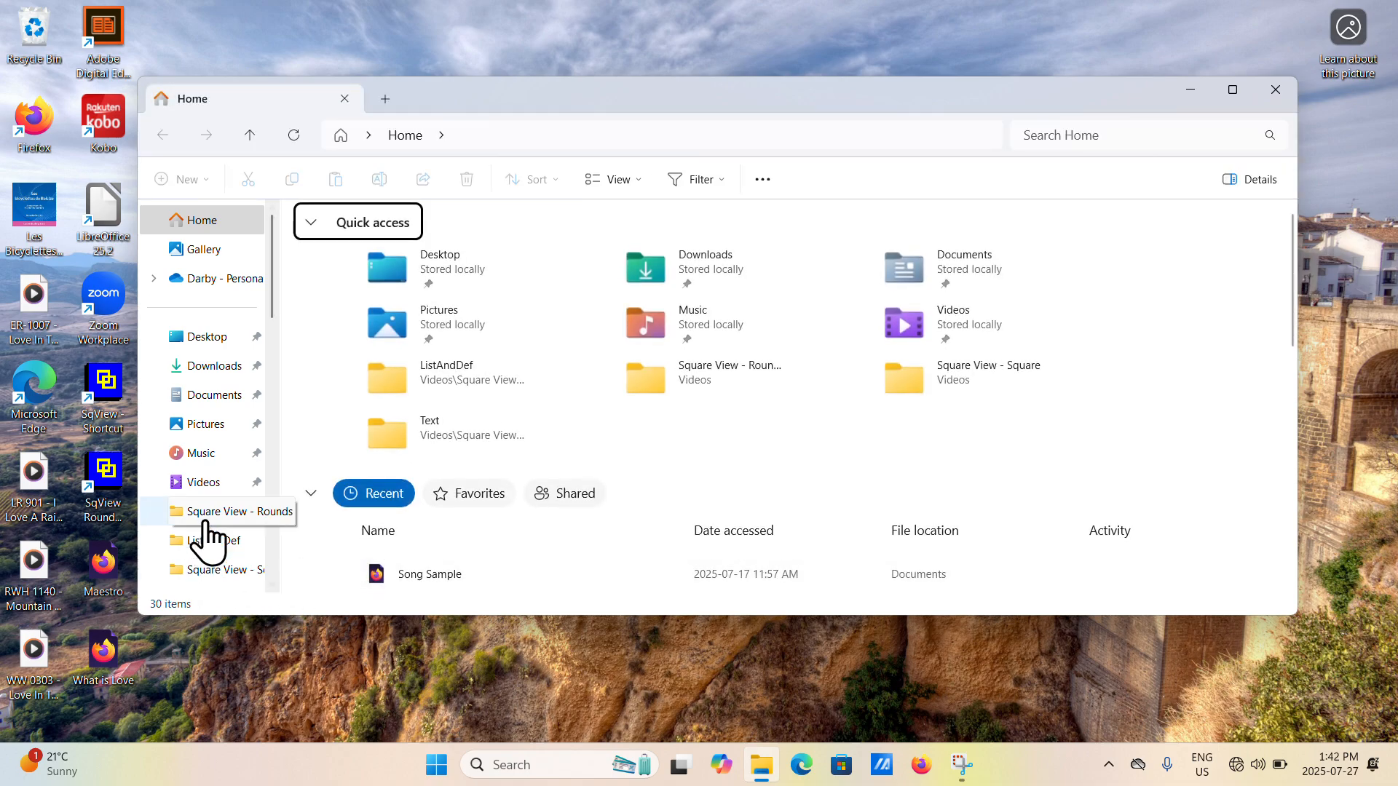
pyautogui.scroll(-1, 231, 466)
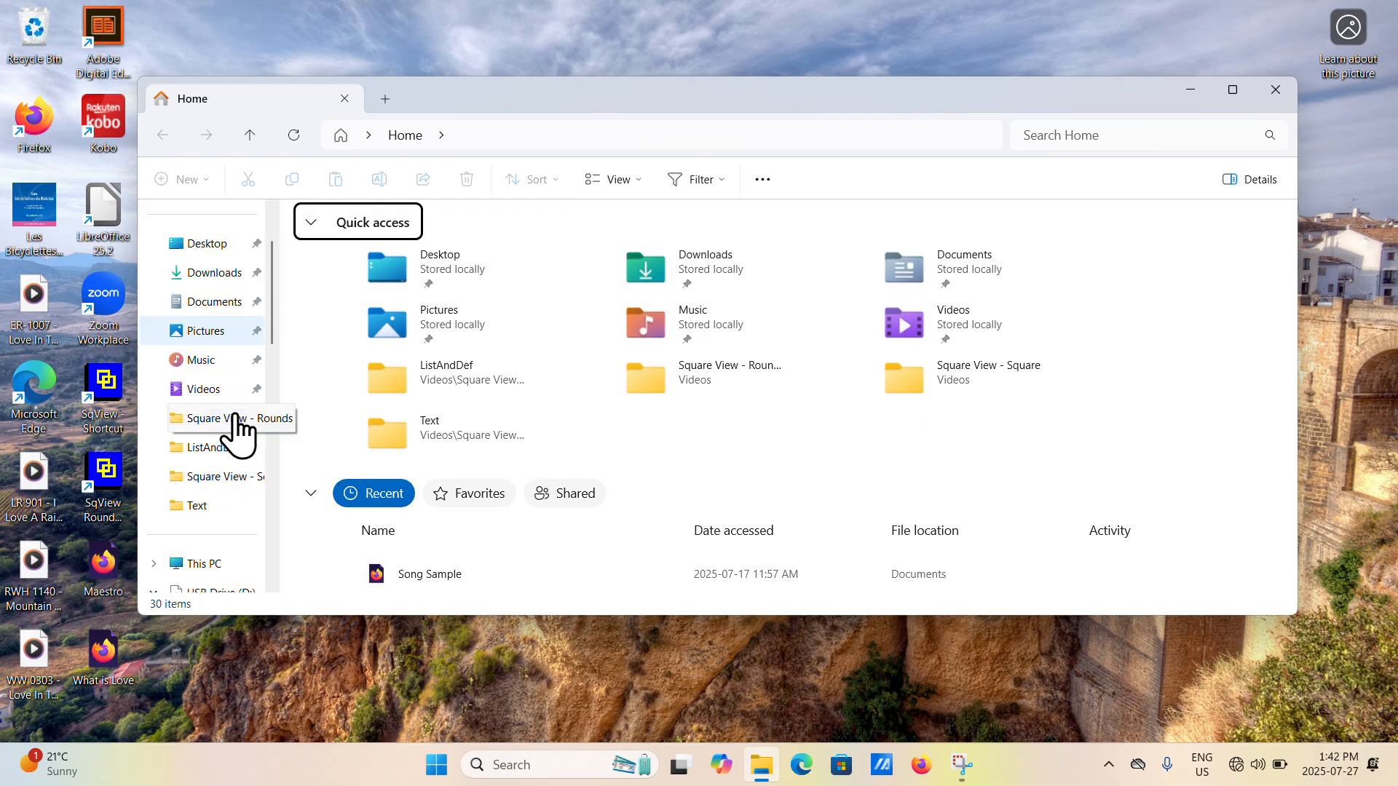
pyautogui.scroll(-2, 235, 430)
pyautogui.click(222, 420)
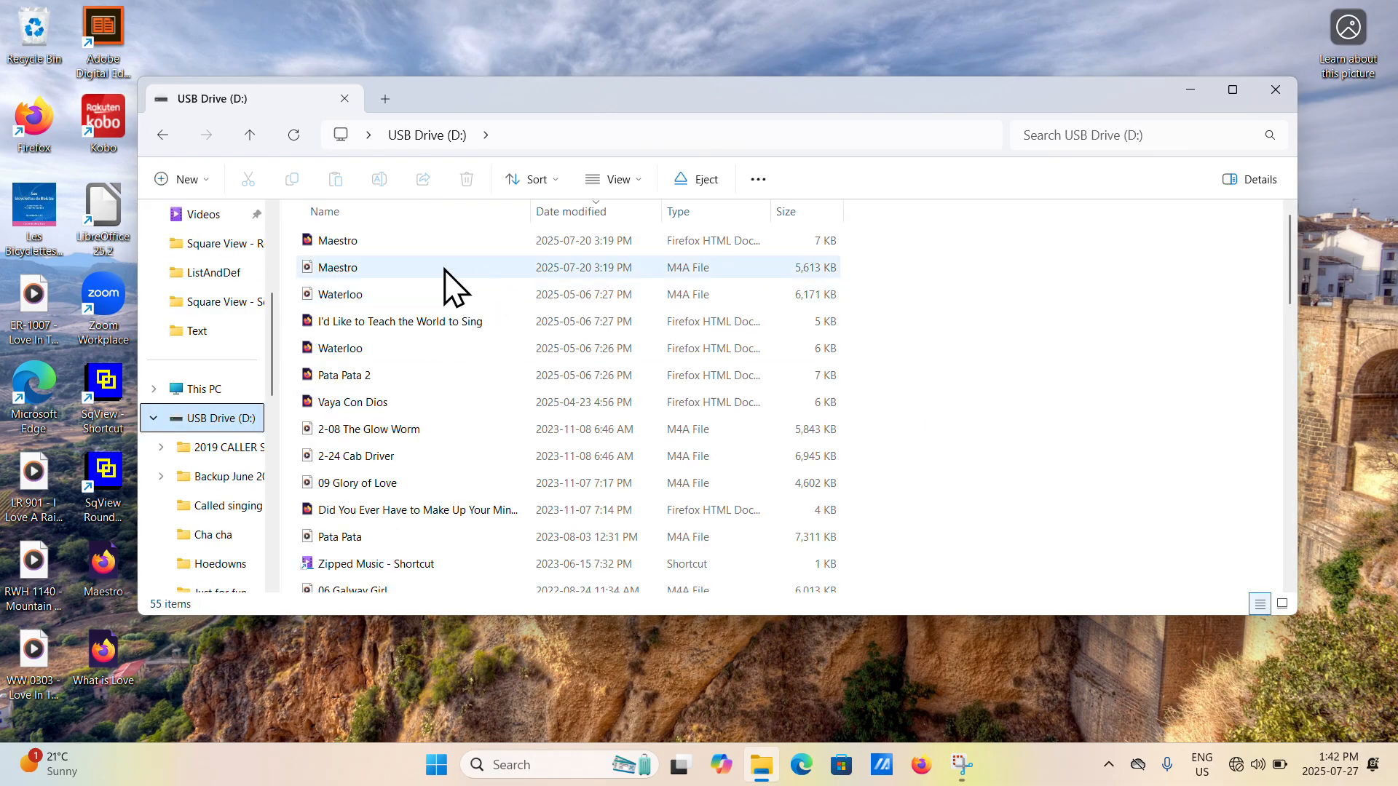
# Copy the Maestro HTML and M4A files from the USB drive to the desktop, replacing the existing copy.
pyautogui.click(343, 242)
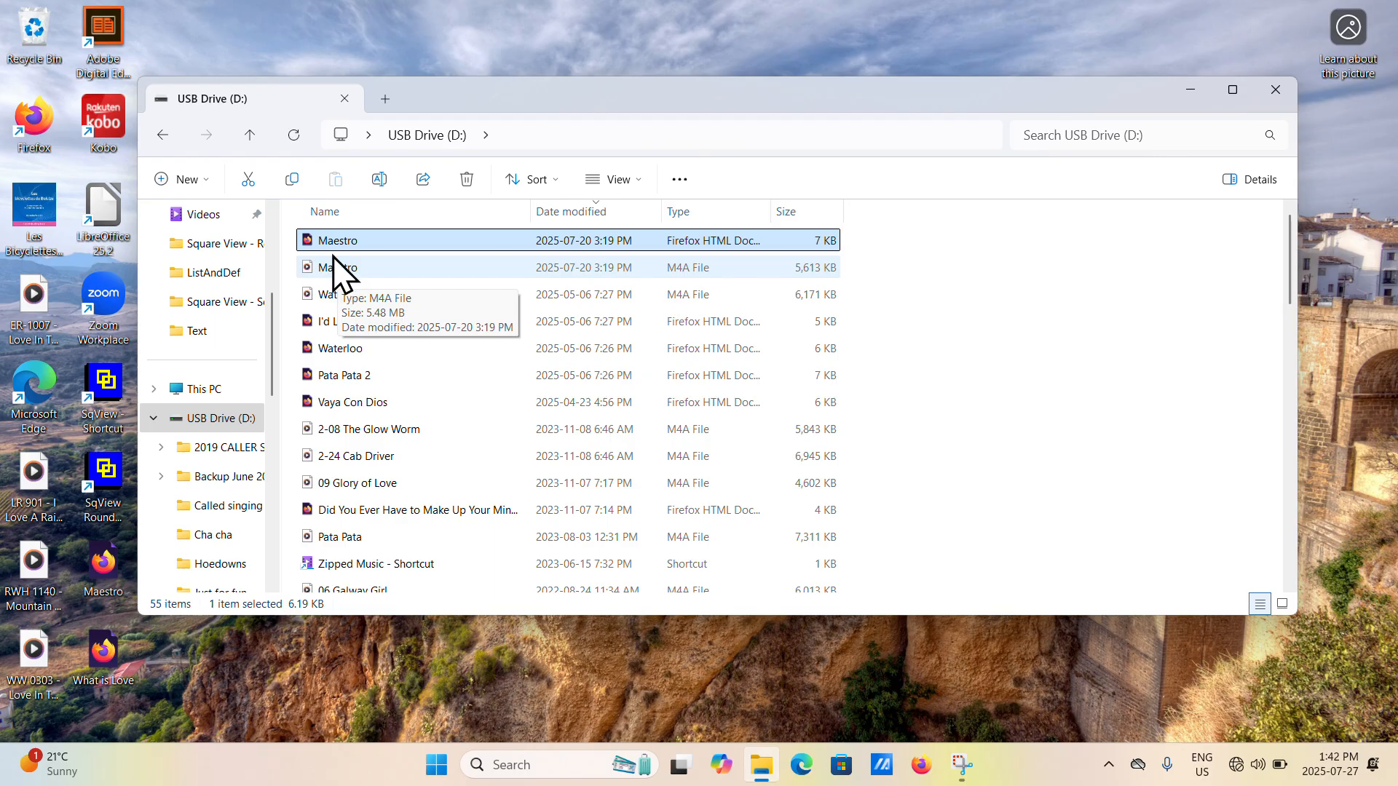
pyautogui.click(327, 266)
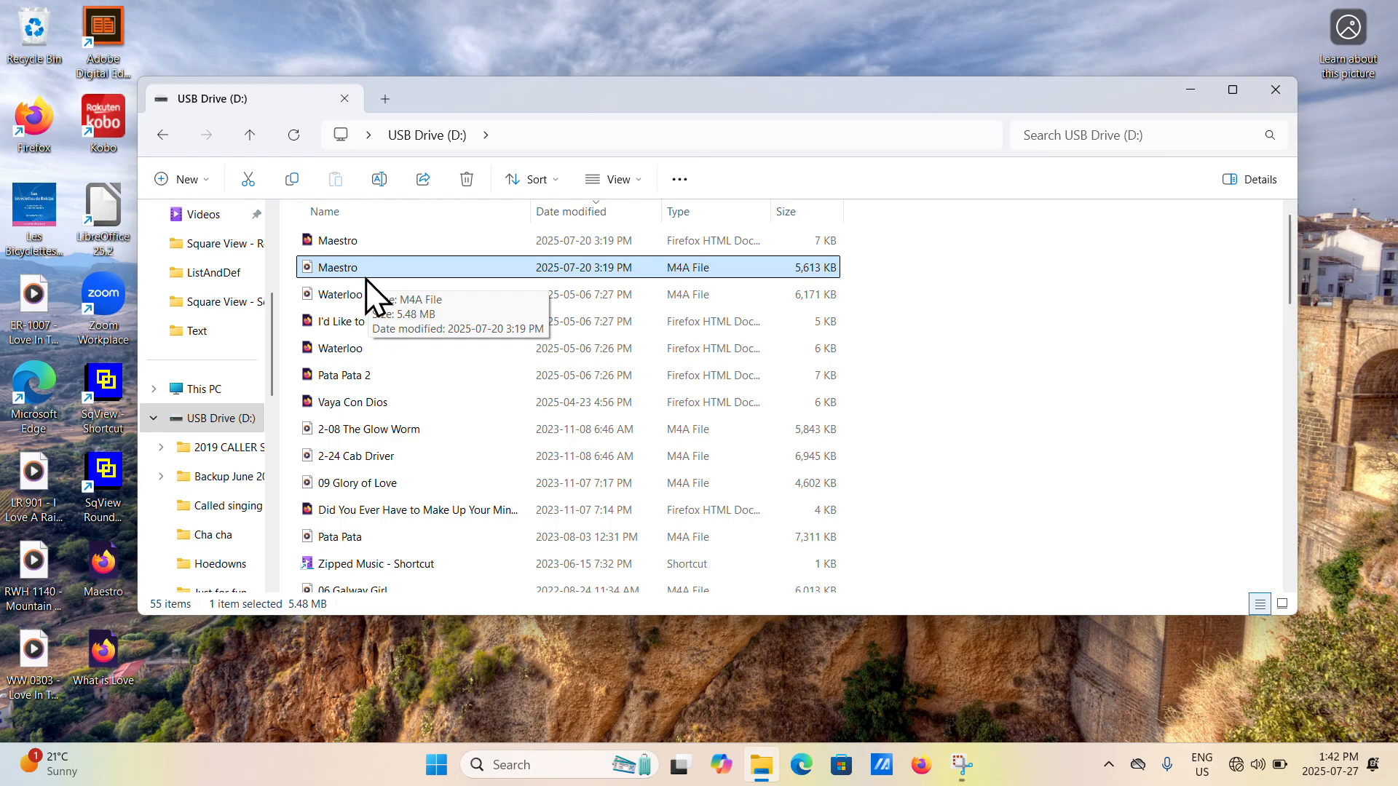
pyautogui.click(344, 244)
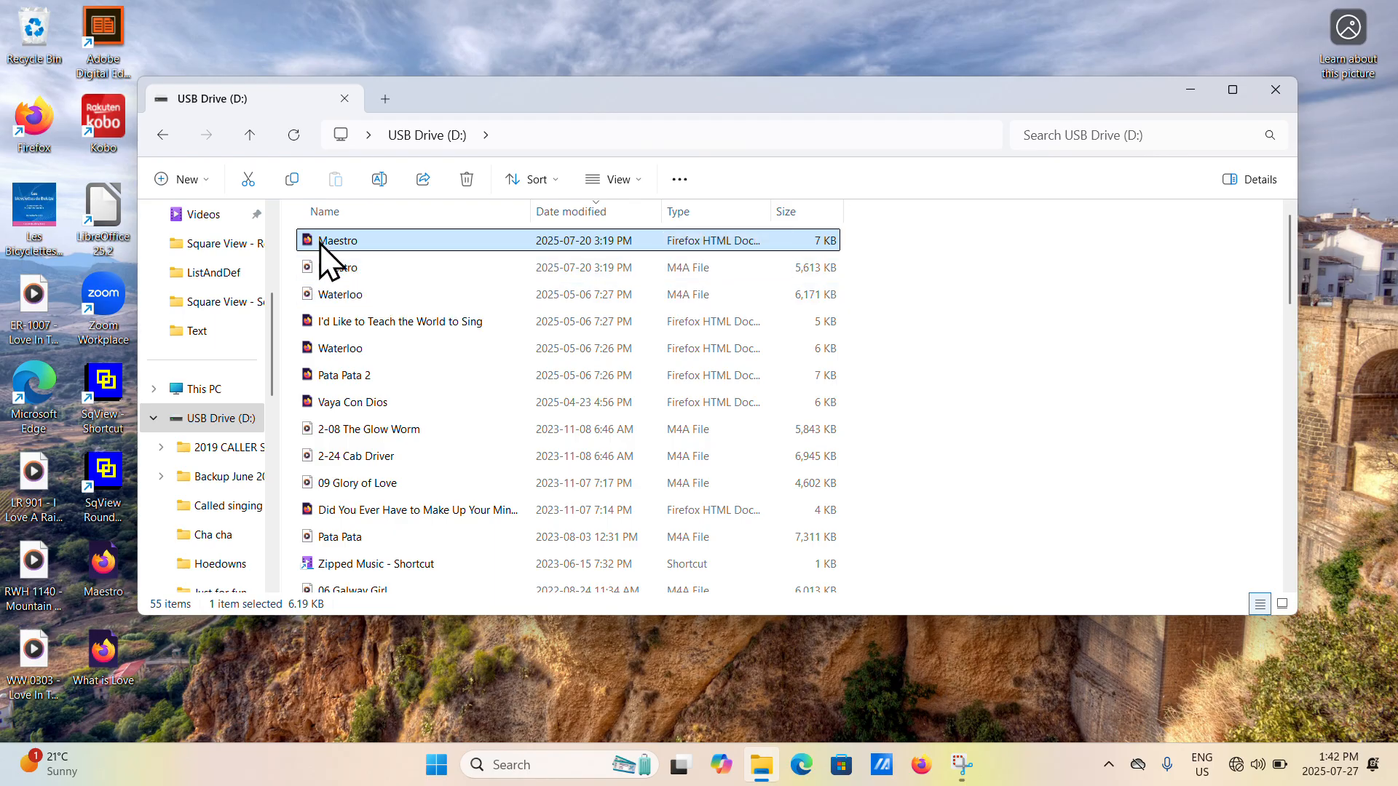
pyautogui.keyDown('ctrl'); pyautogui.click(335, 280); pyautogui.keyUp('ctrl')
pyautogui.moveTo(350, 262); pyautogui.dragTo(327, 688)
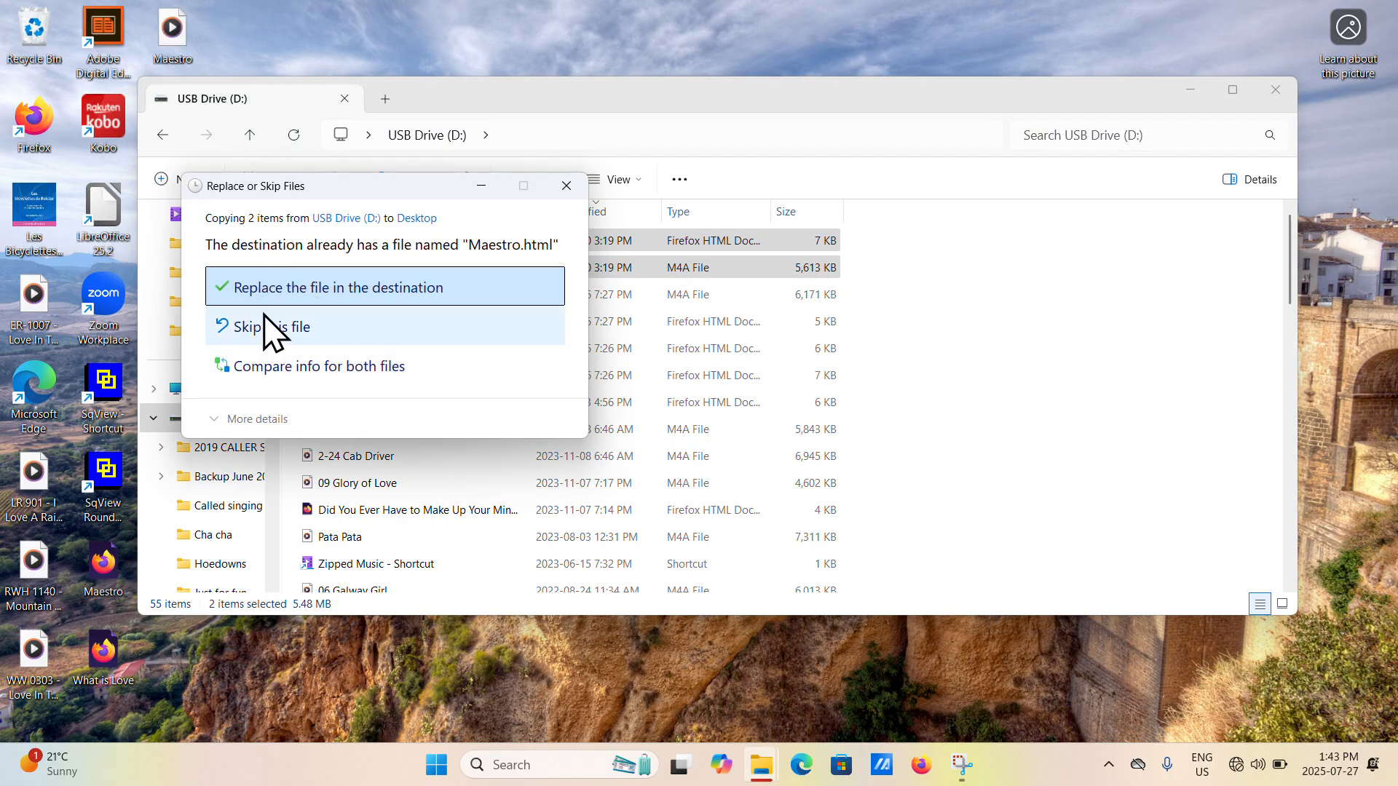
pyautogui.click(306, 299)
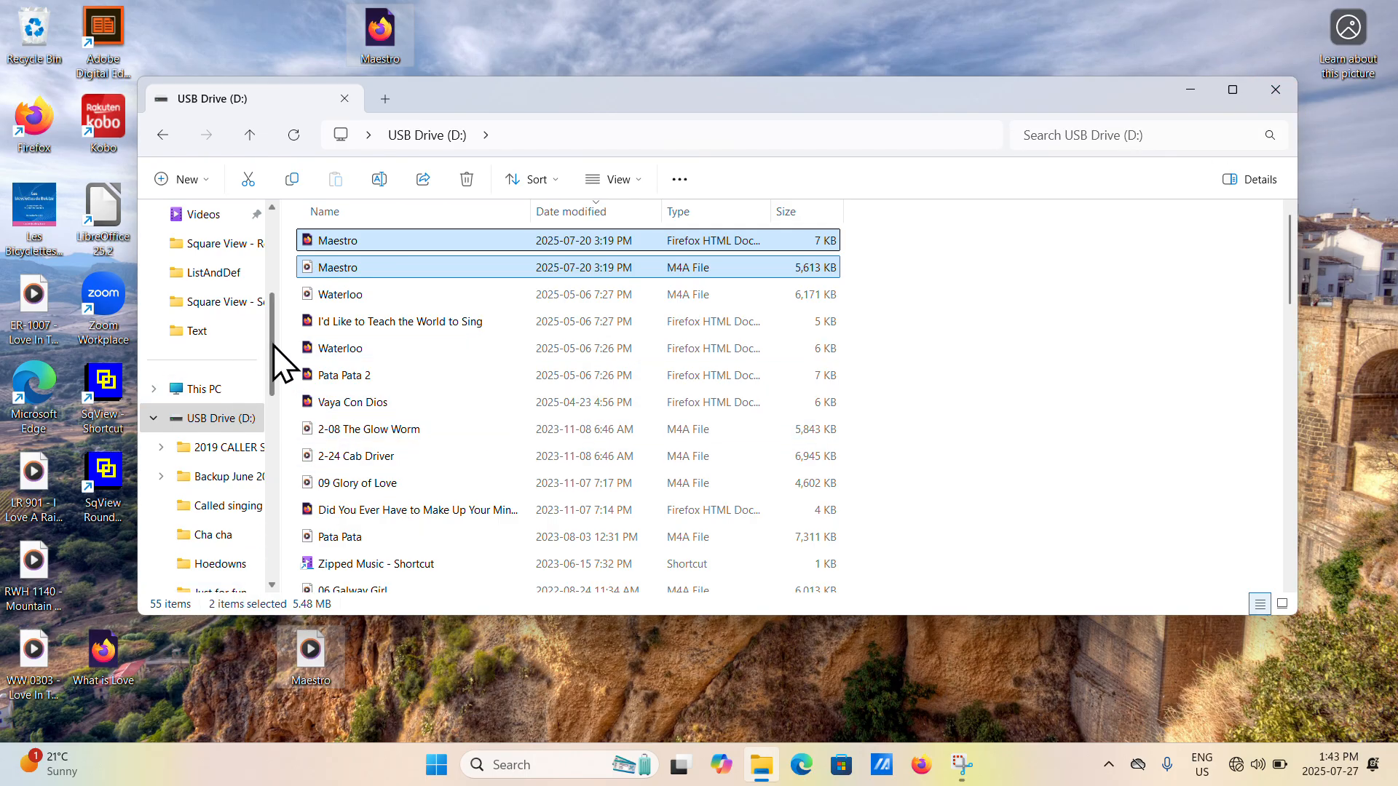
# Close the USB drive window and place the Maestro HTML file beside the Maestro audio file on the desktop.
pyautogui.moveTo(271, 357); pyautogui.dragTo(271, 262)
pyautogui.click(1273, 86)
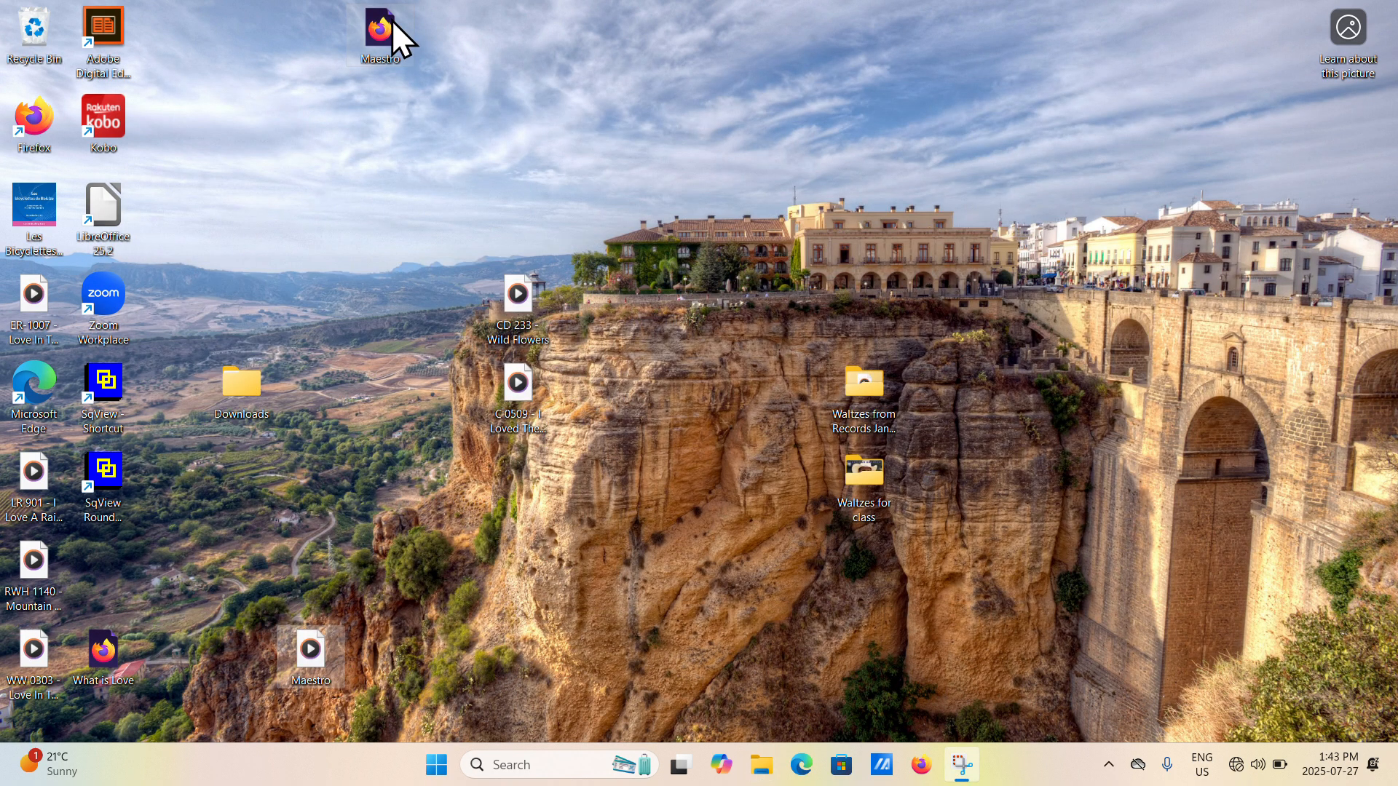
pyautogui.moveTo(410, 635); pyautogui.dragTo(407, 639)
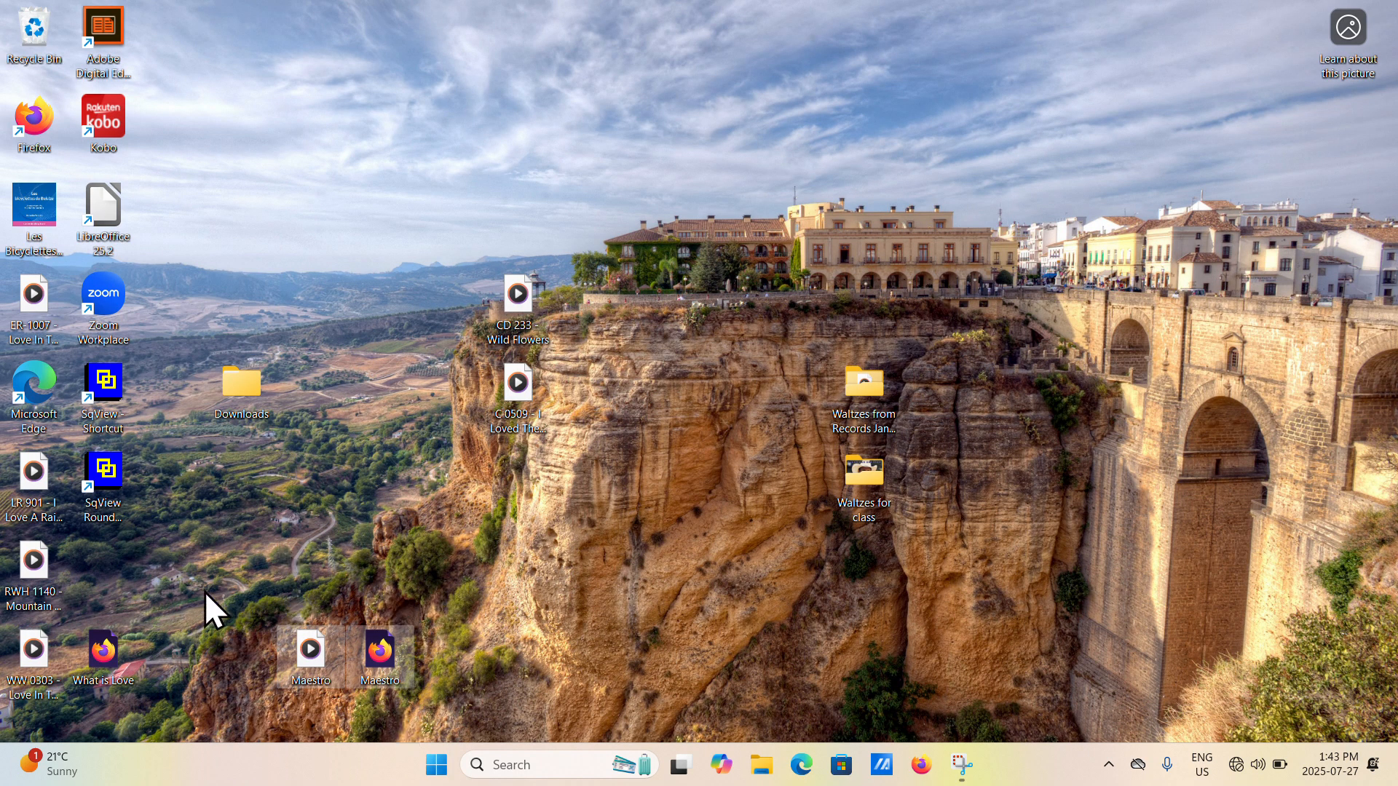
pyautogui.click(533, 638)
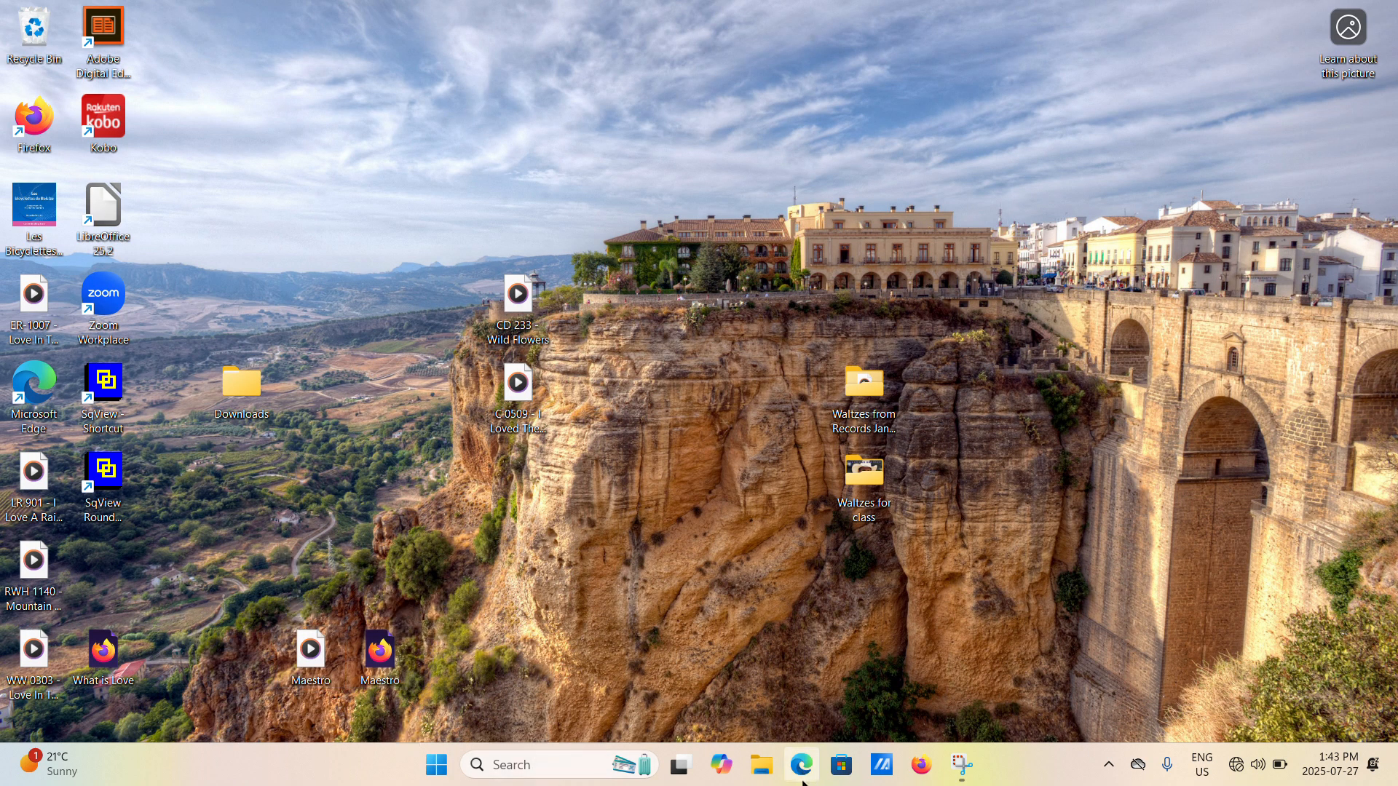
# Open the Text folder inside Square View - Rounds in the Videos folder.
pyautogui.click(762, 764)
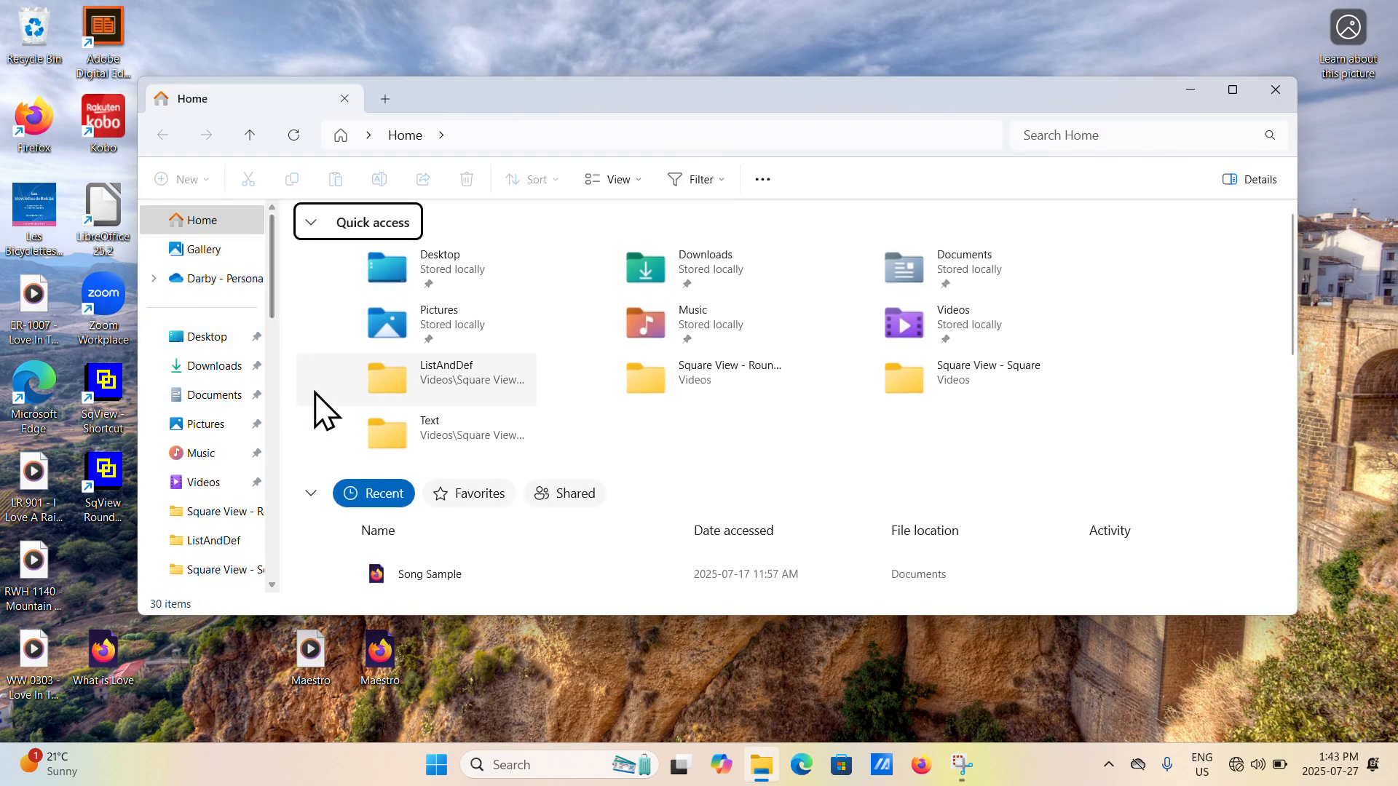
pyautogui.click(197, 484)
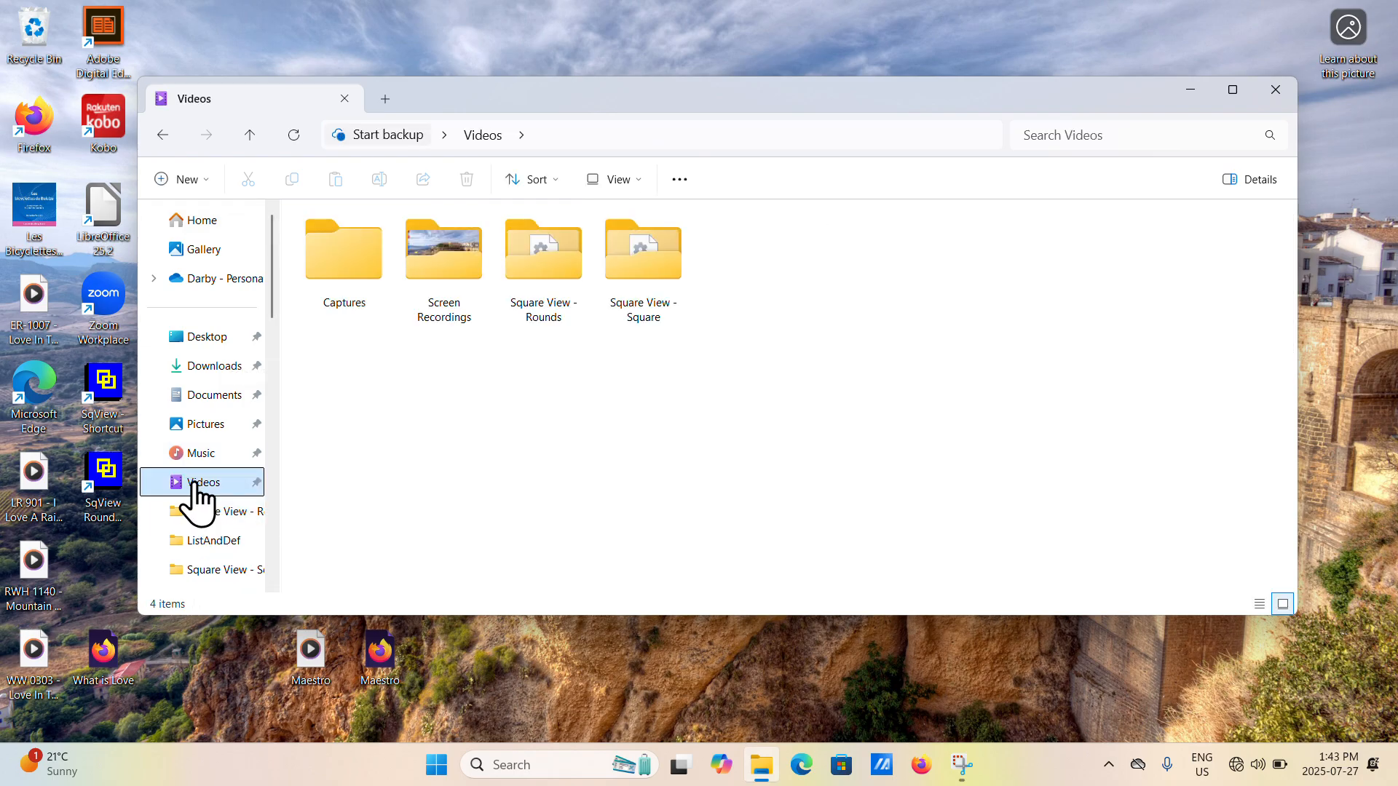
pyautogui.scroll(-1, 233, 520)
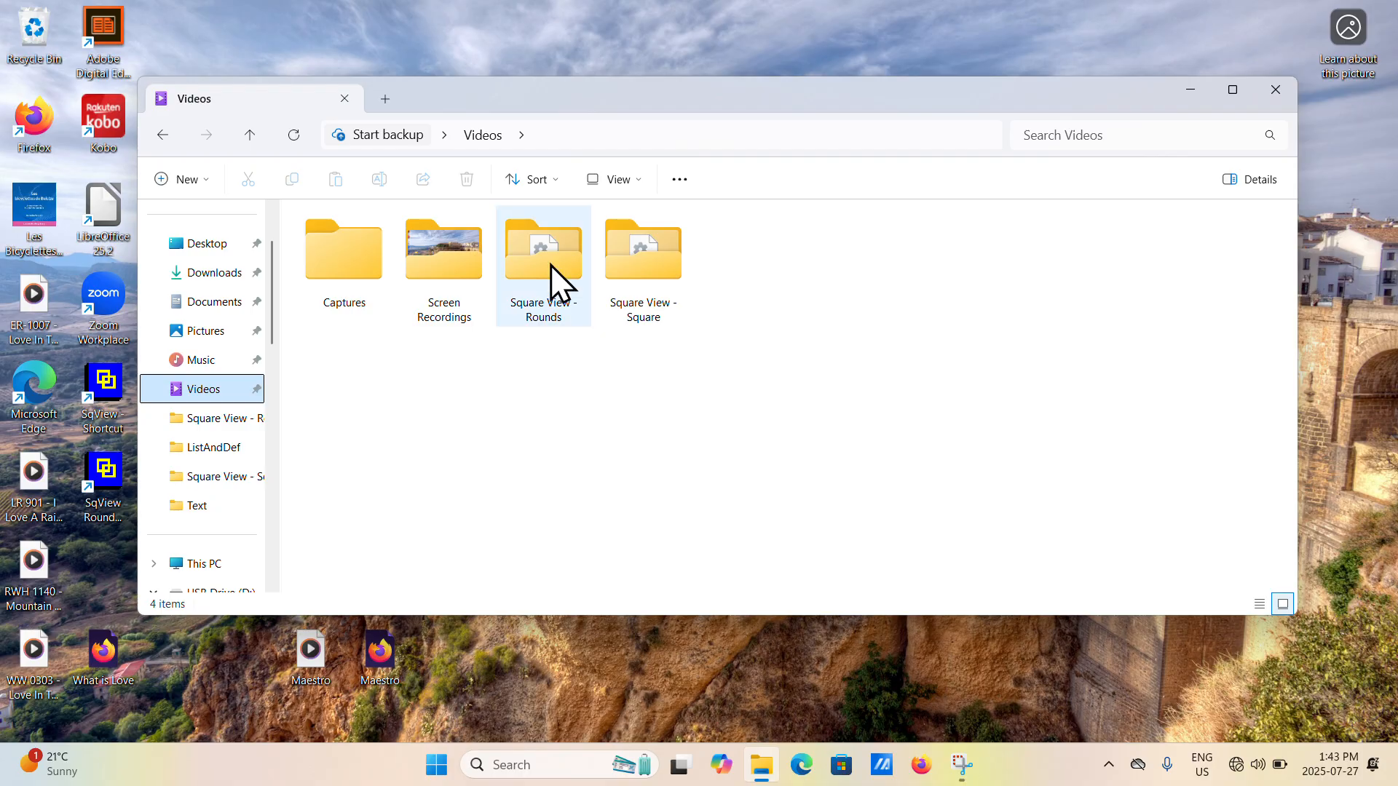
pyautogui.moveTo(546, 267)
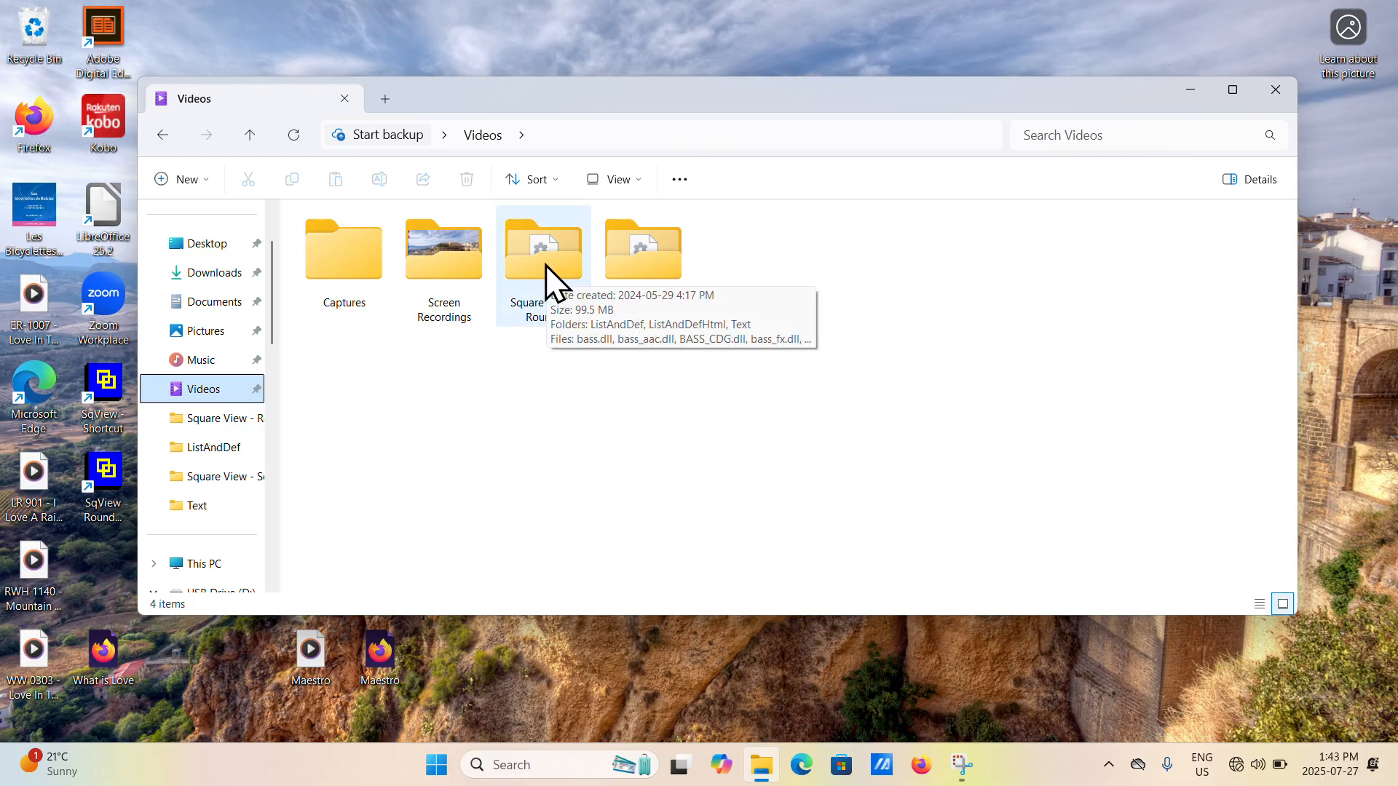
pyautogui.doubleClick(548, 266)
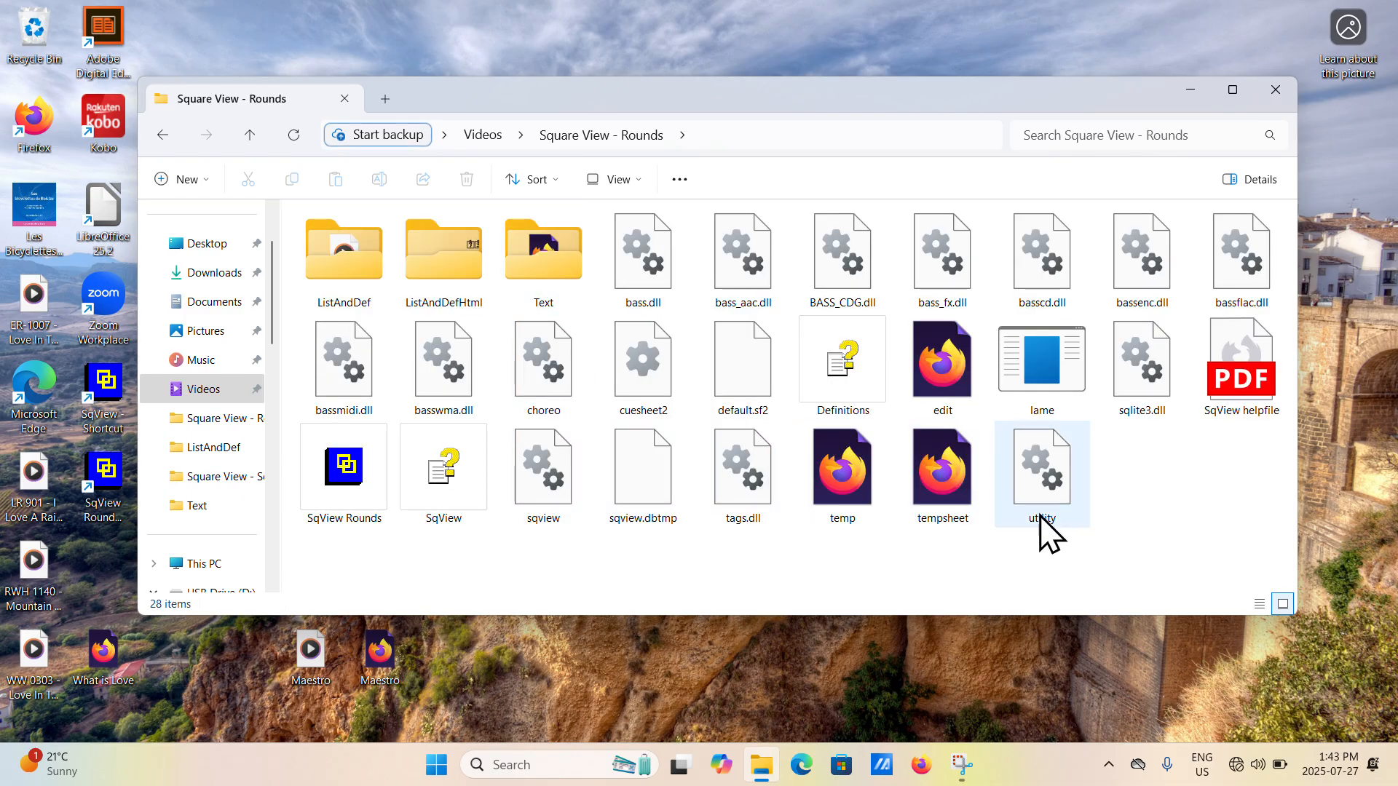
pyautogui.click(557, 268)
pyautogui.doubleClick(557, 268)
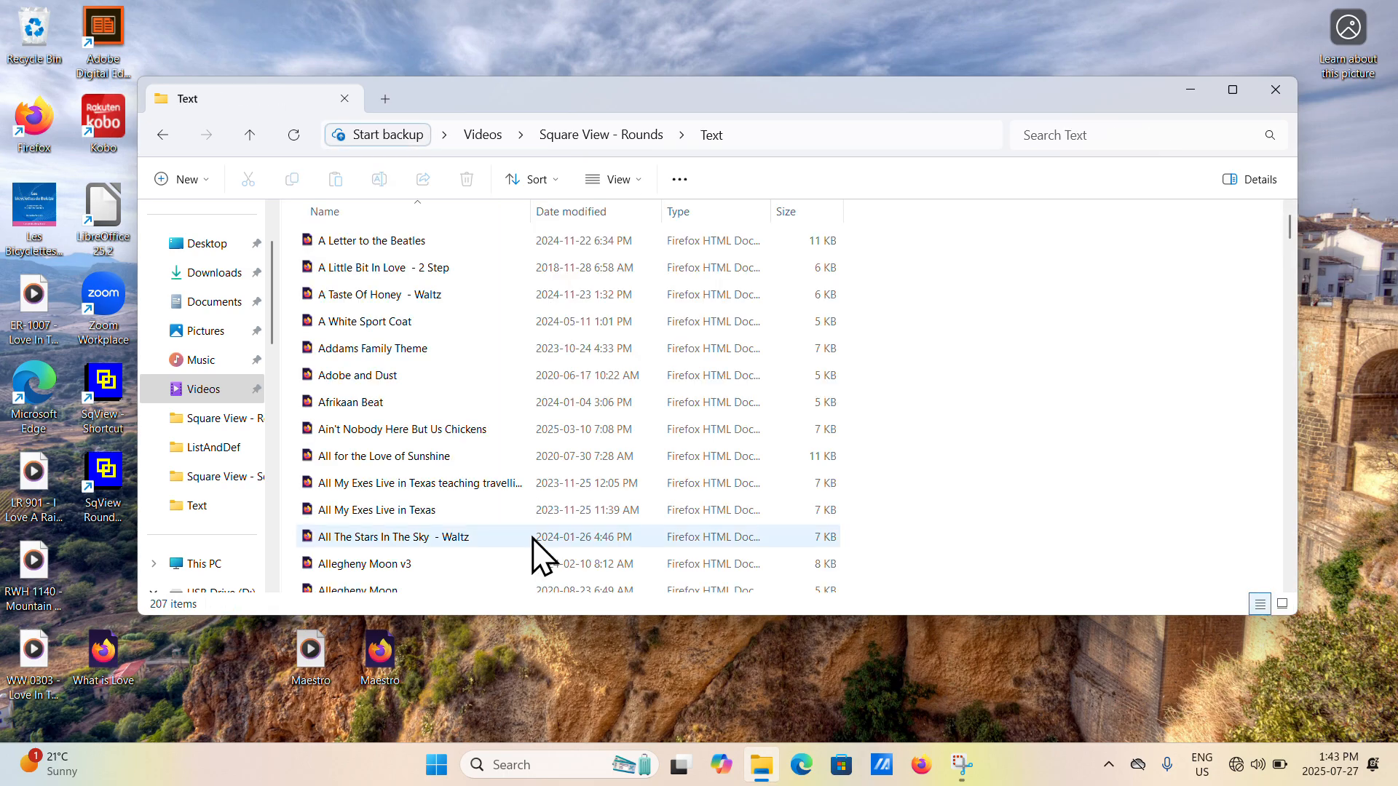
# Move the Maestro HTML file from the desktop into the Square View - Rounds Text folder.
pyautogui.scroll(-5, 473, 375)
pyautogui.scroll(-20, 474, 376)
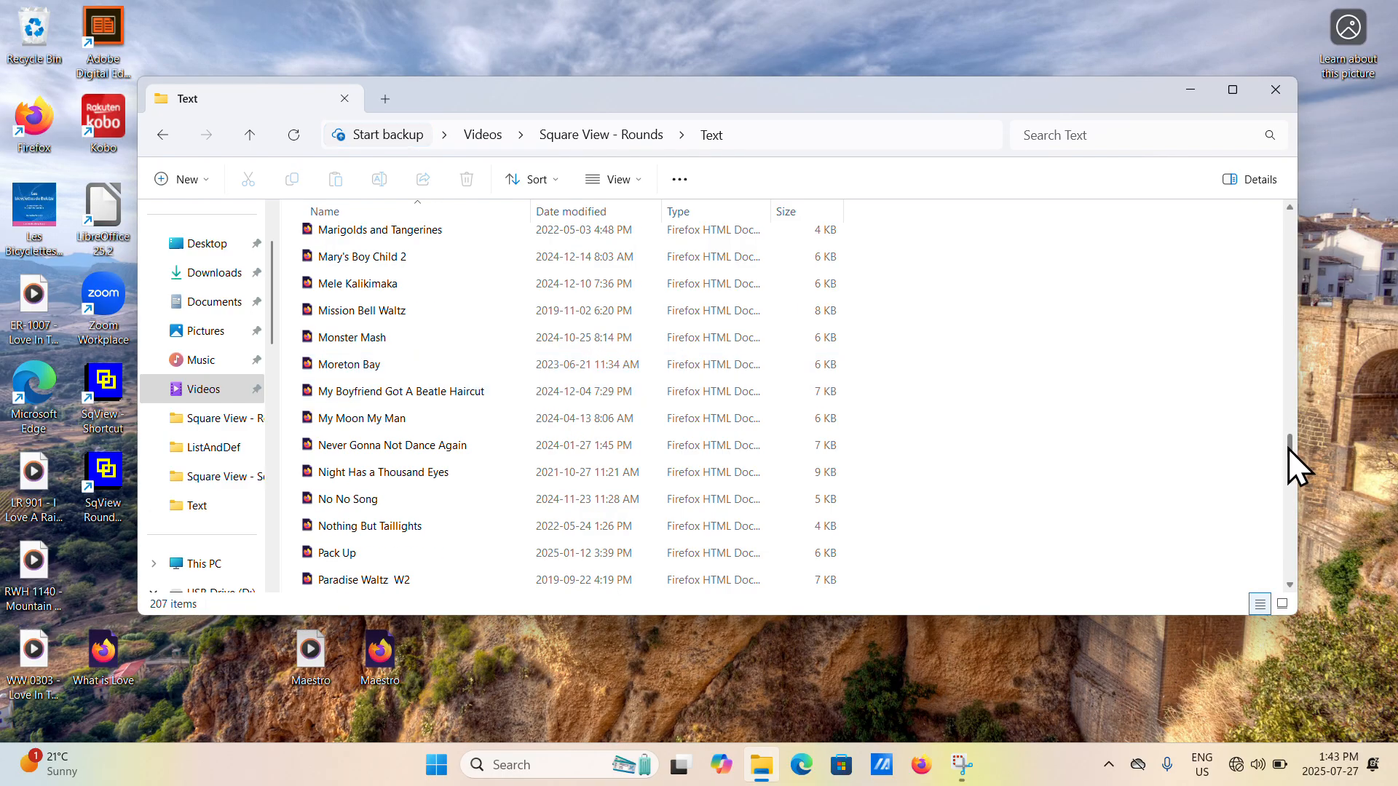
pyautogui.moveTo(1289, 447); pyautogui.dragTo(1282, 232)
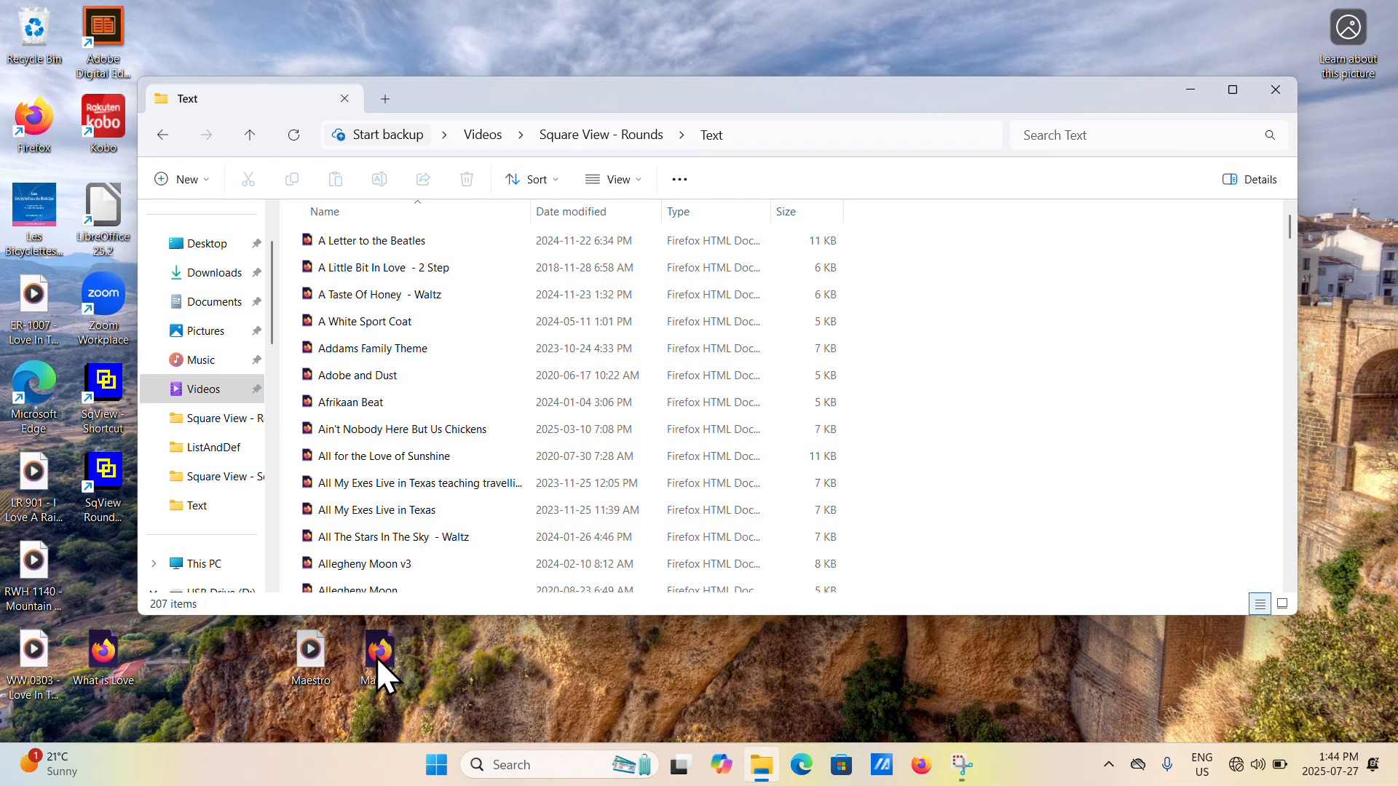
pyautogui.moveTo(381, 662); pyautogui.dragTo(459, 387)
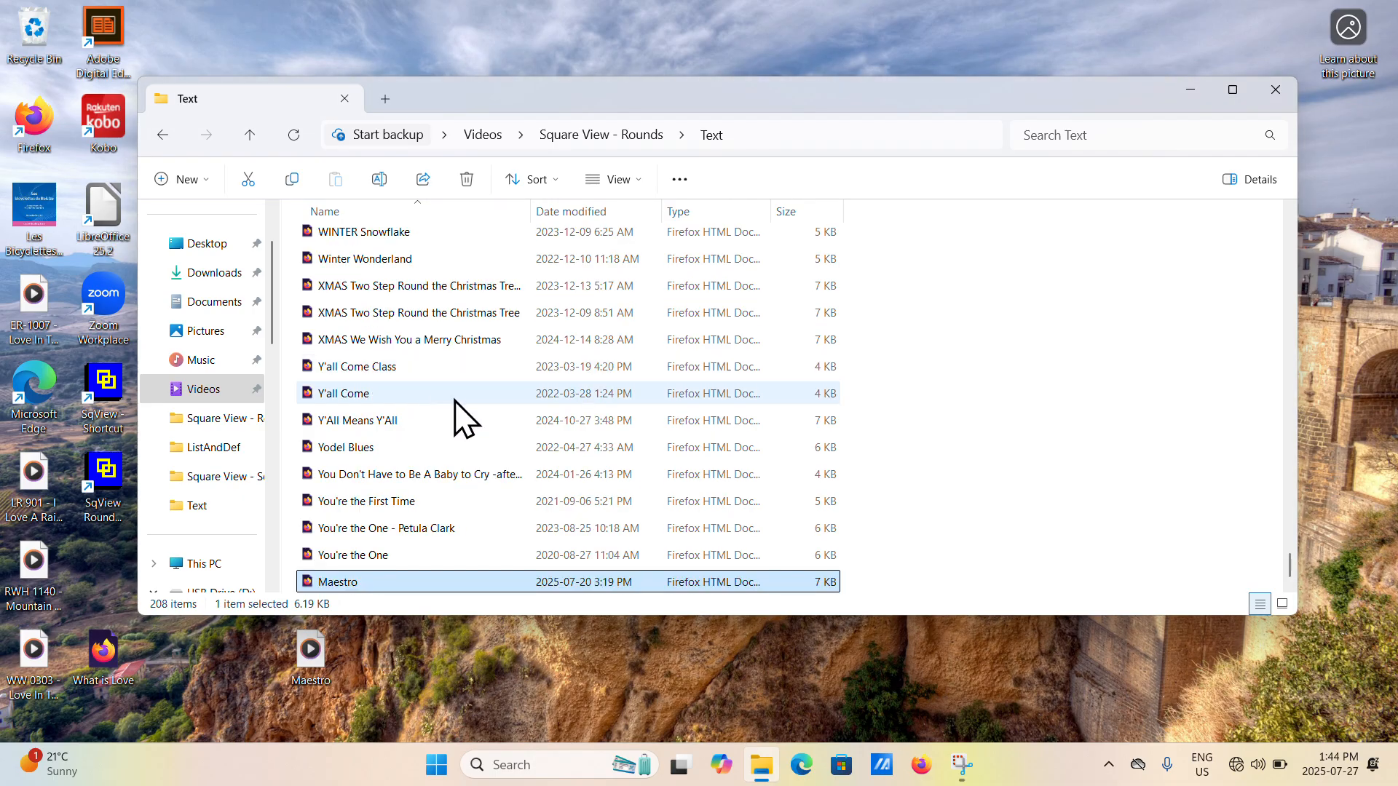
pyautogui.scroll(3, 408, 539)
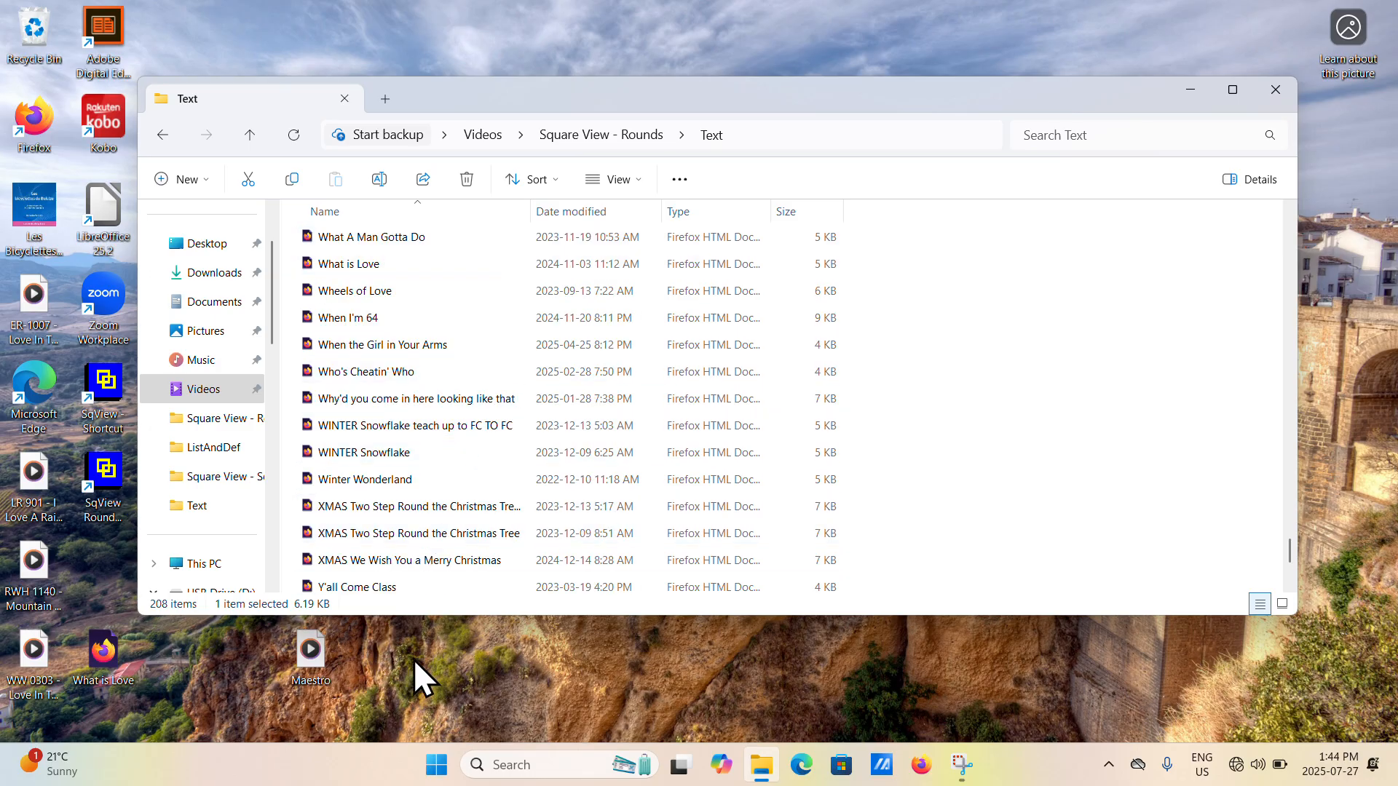
# Move the Maestro audio file from the desktop into the RD Two Step music folder, replacing the existing file.
pyautogui.click(196, 362)
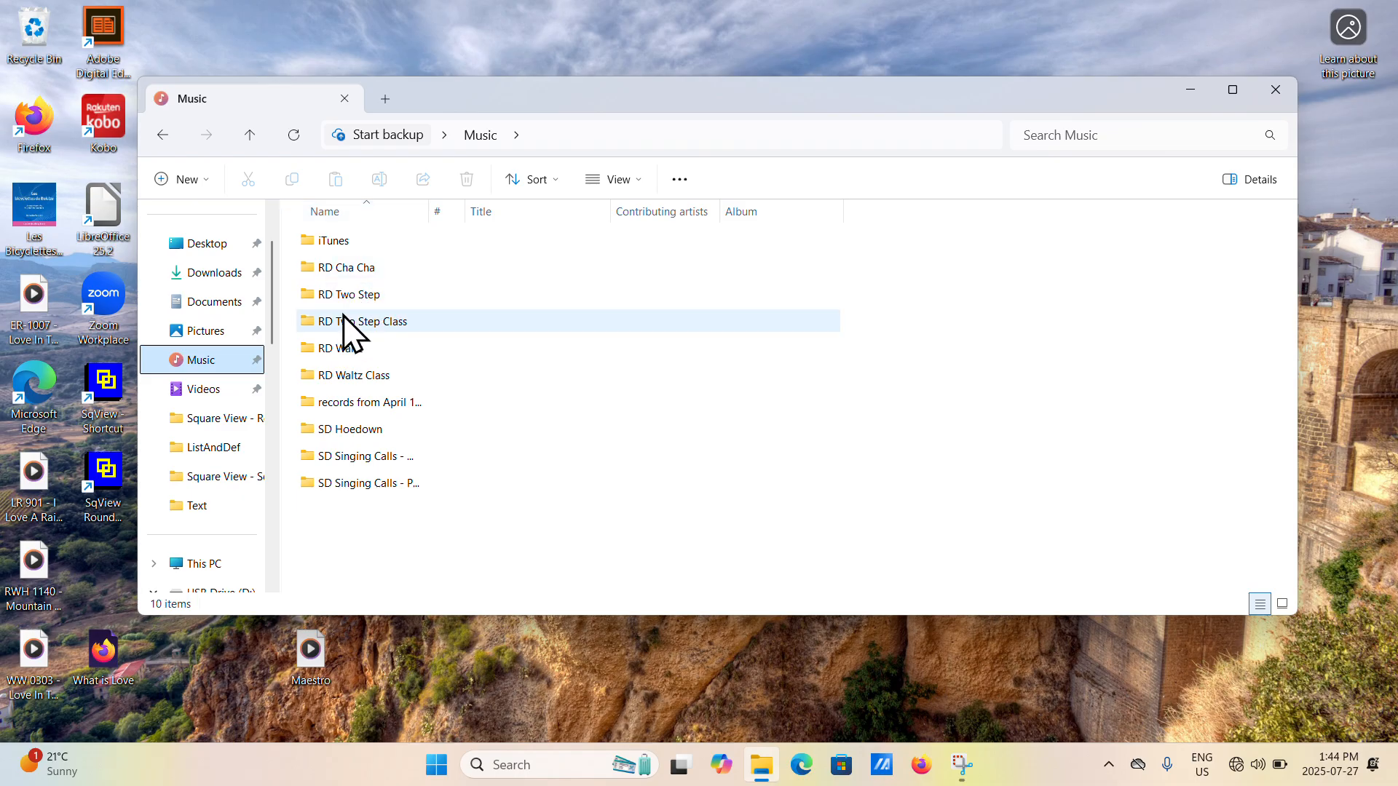
pyautogui.doubleClick(348, 295)
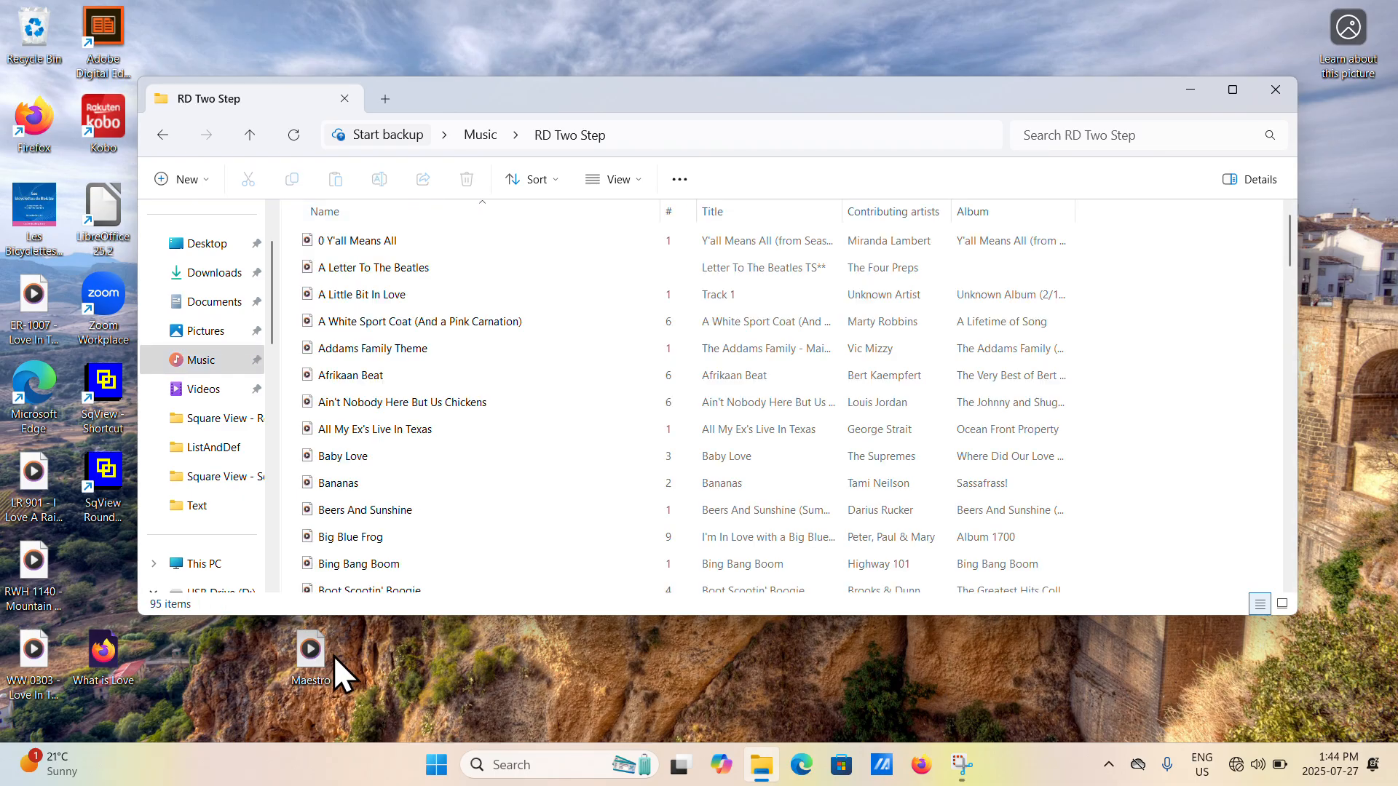
pyautogui.moveTo(313, 656); pyautogui.dragTo(544, 417)
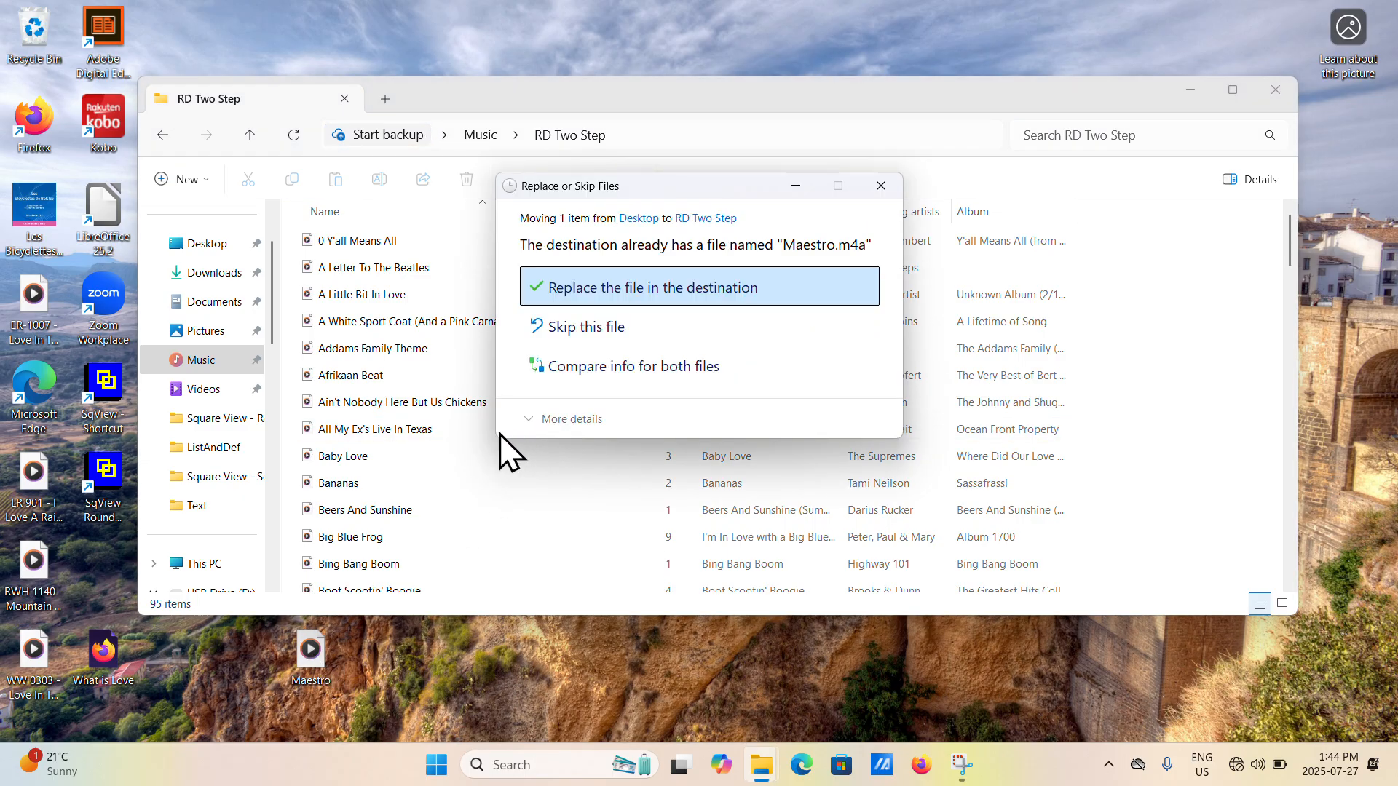
pyautogui.click(590, 290)
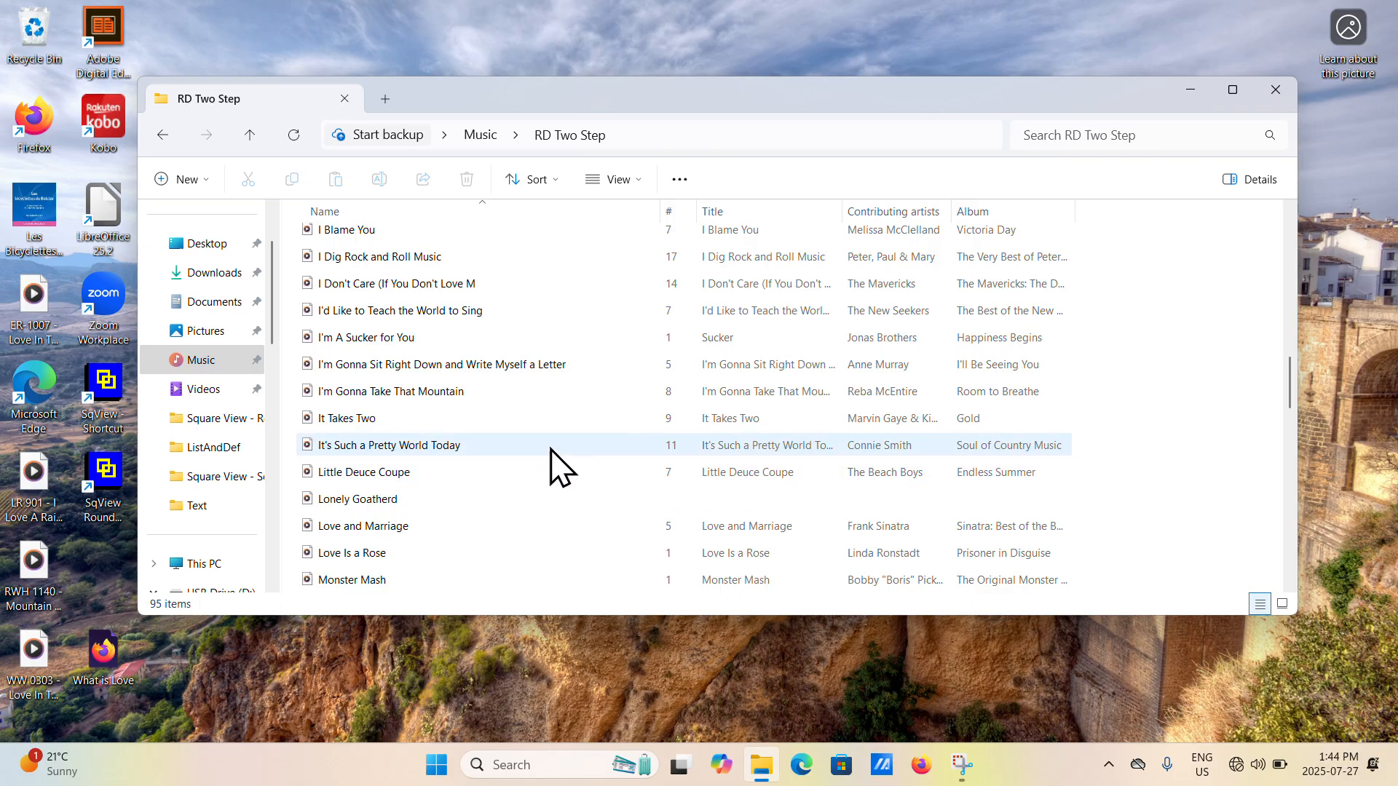
pyautogui.scroll(4, 559, 412)
pyautogui.scroll(10, 558, 384)
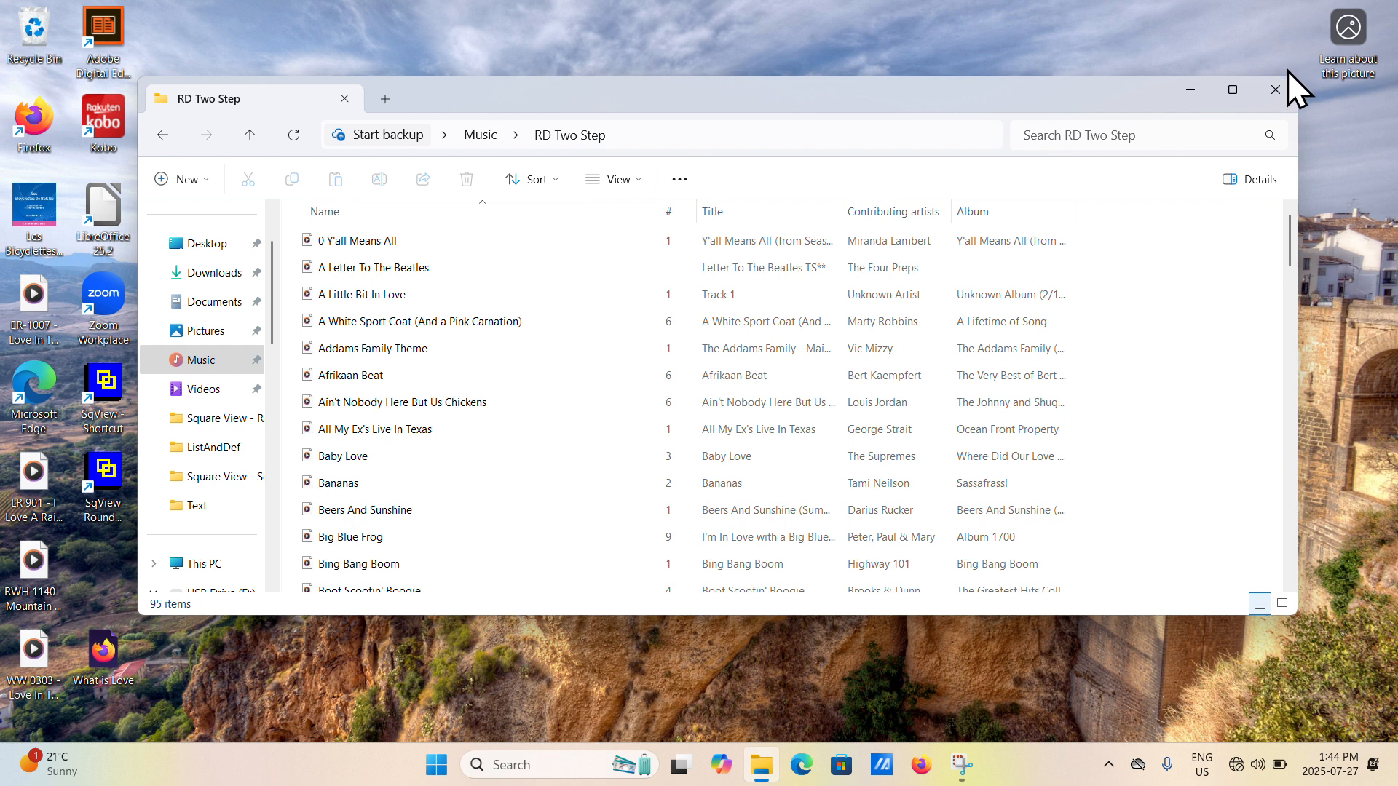
# Review the Music folder and the Square View - Rounds Text folder as file destinations, and close File Explorer.
pyautogui.click(188, 362)
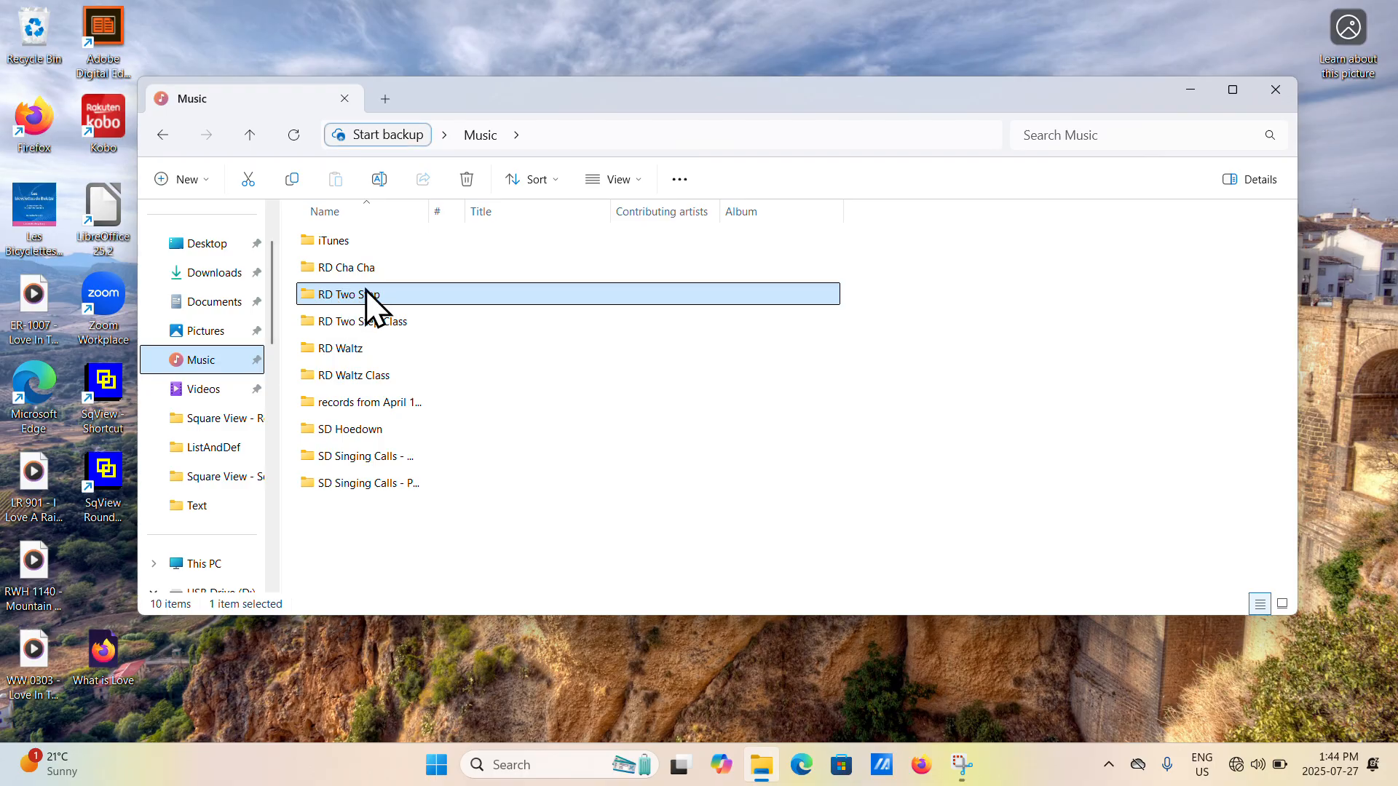
pyautogui.click(192, 394)
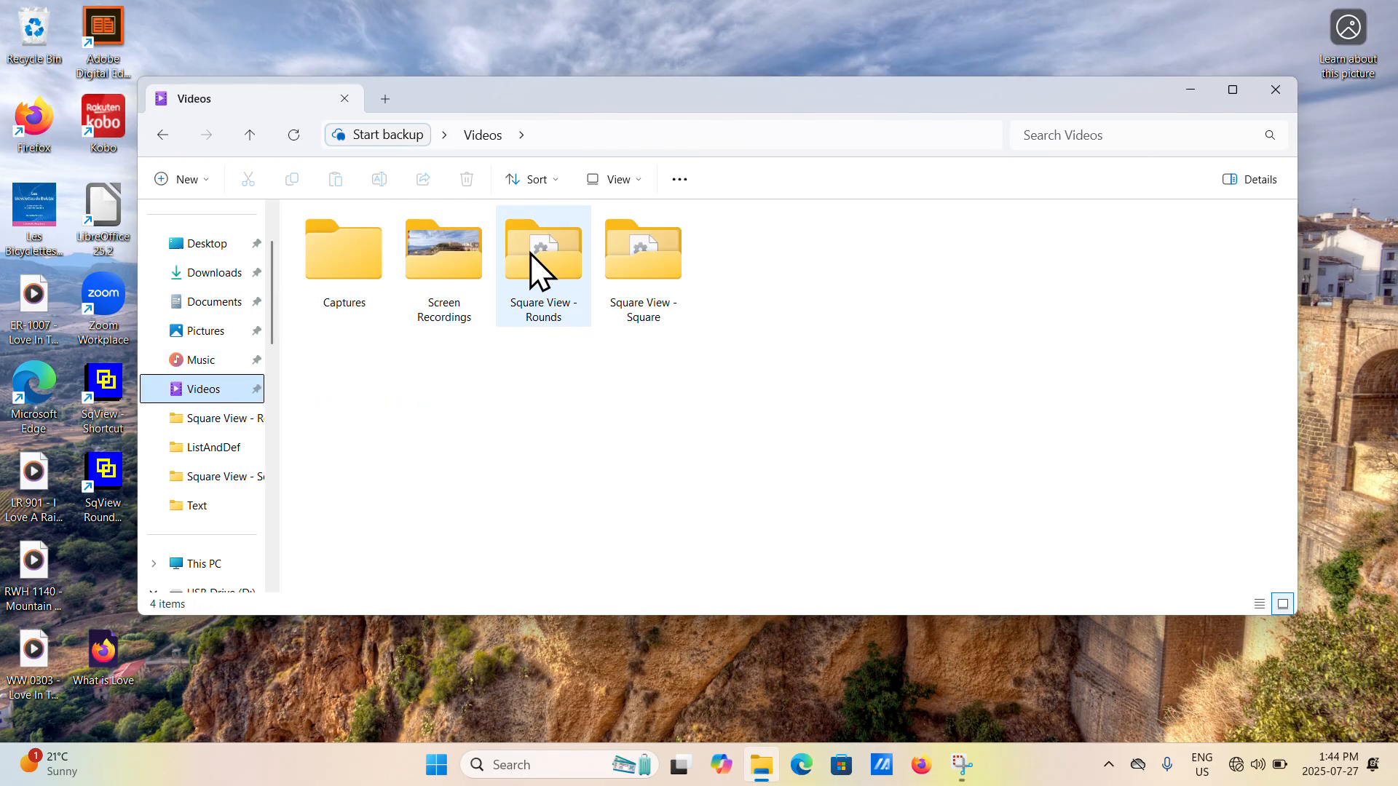
pyautogui.doubleClick(544, 251)
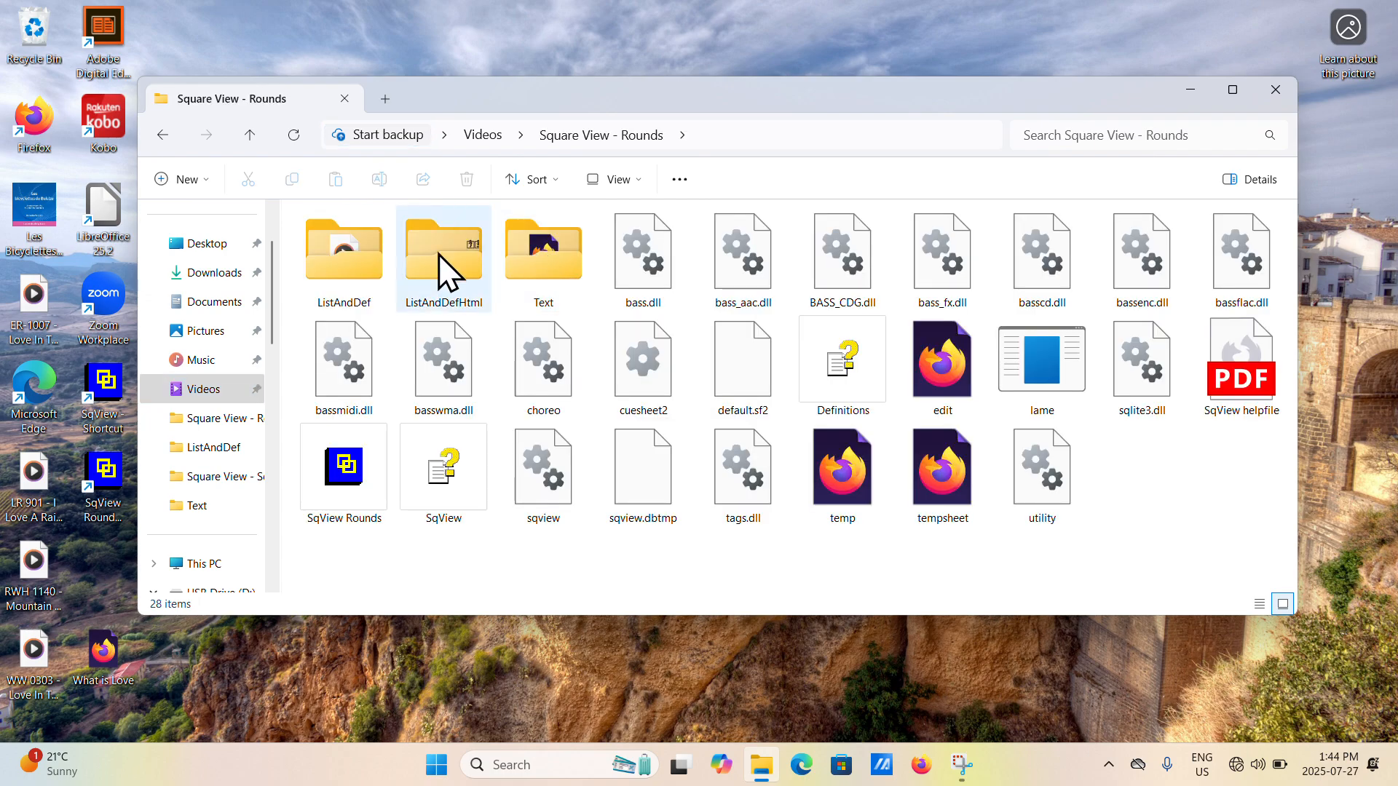
pyautogui.doubleClick(571, 240)
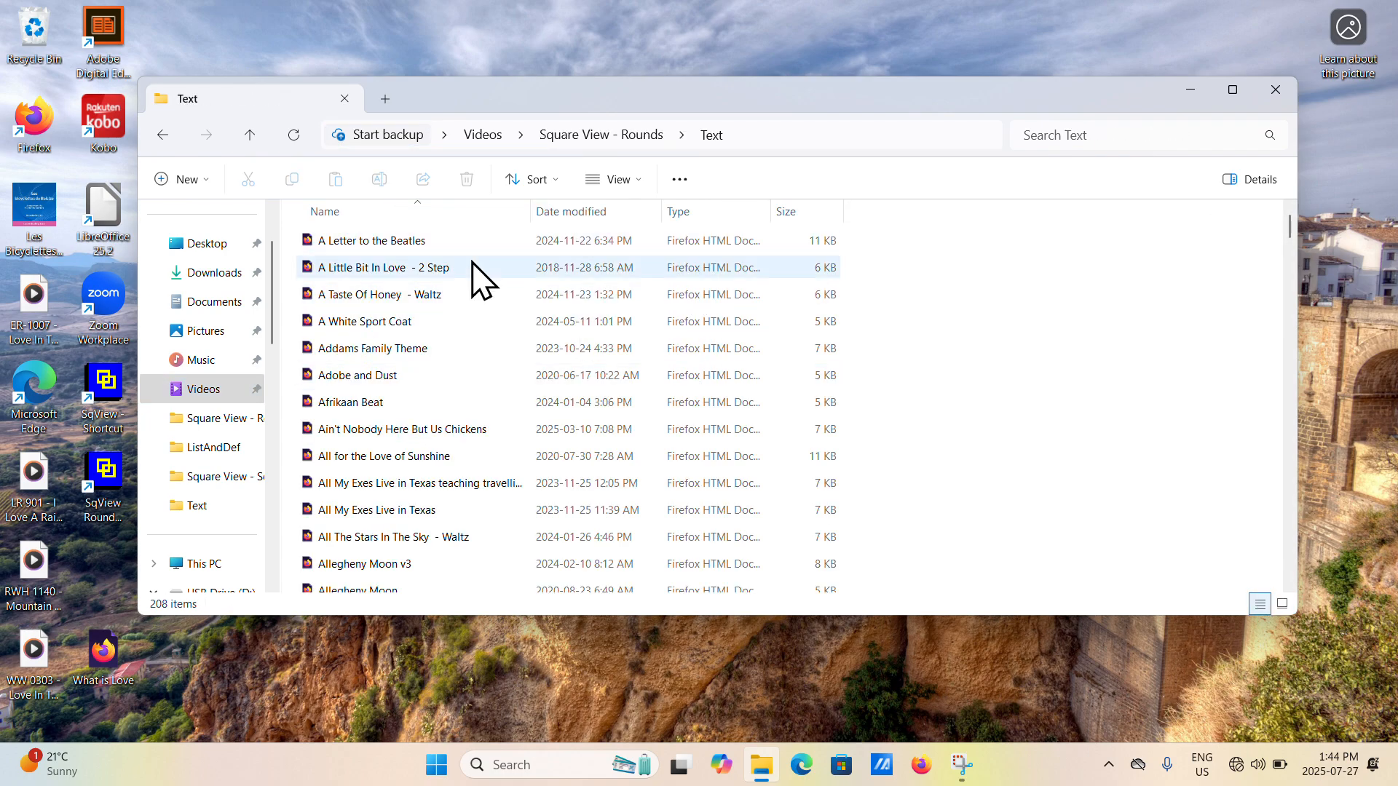
pyautogui.click(1286, 85)
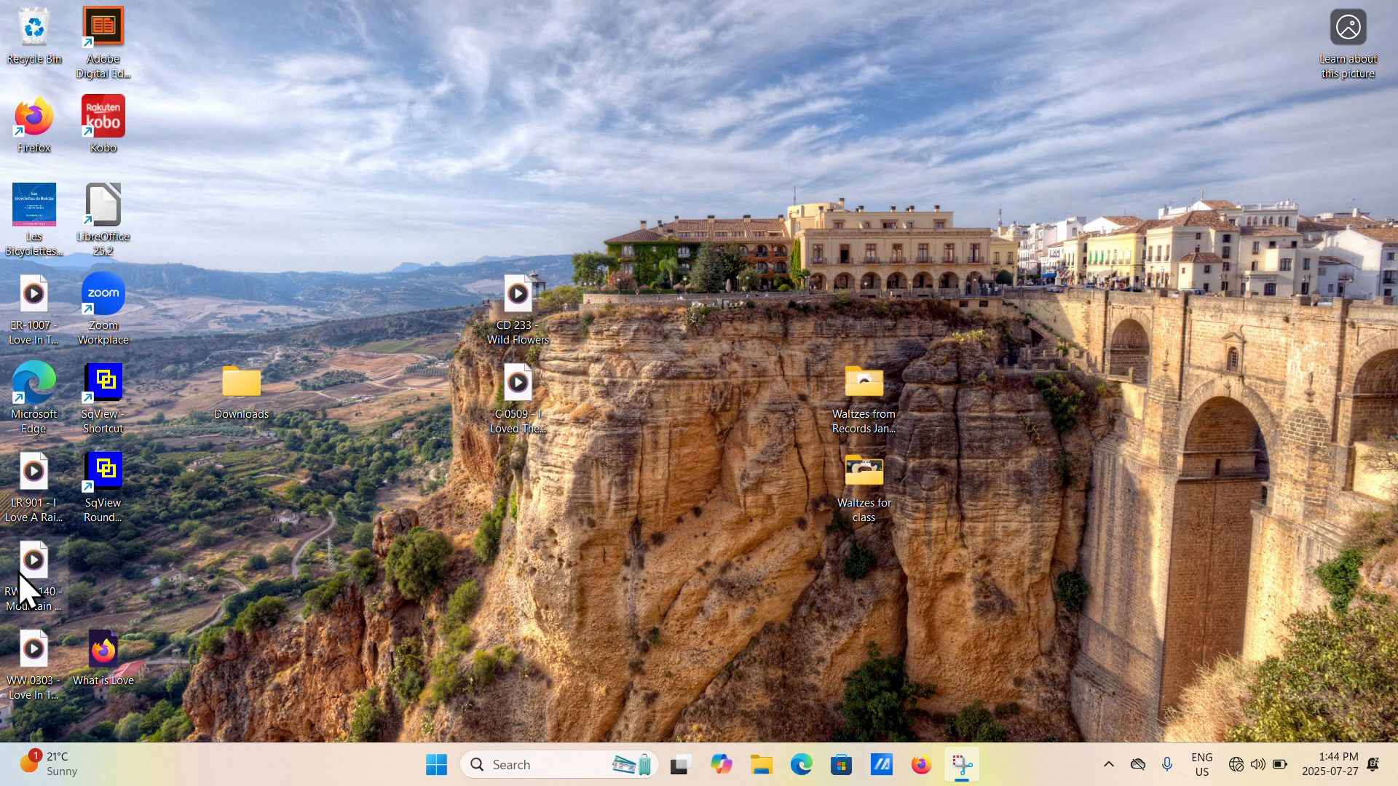
# Launch SqView Rounds from the desktop and locate Maestro in the RD Two Step music list.
pyautogui.doubleClick(103, 482)
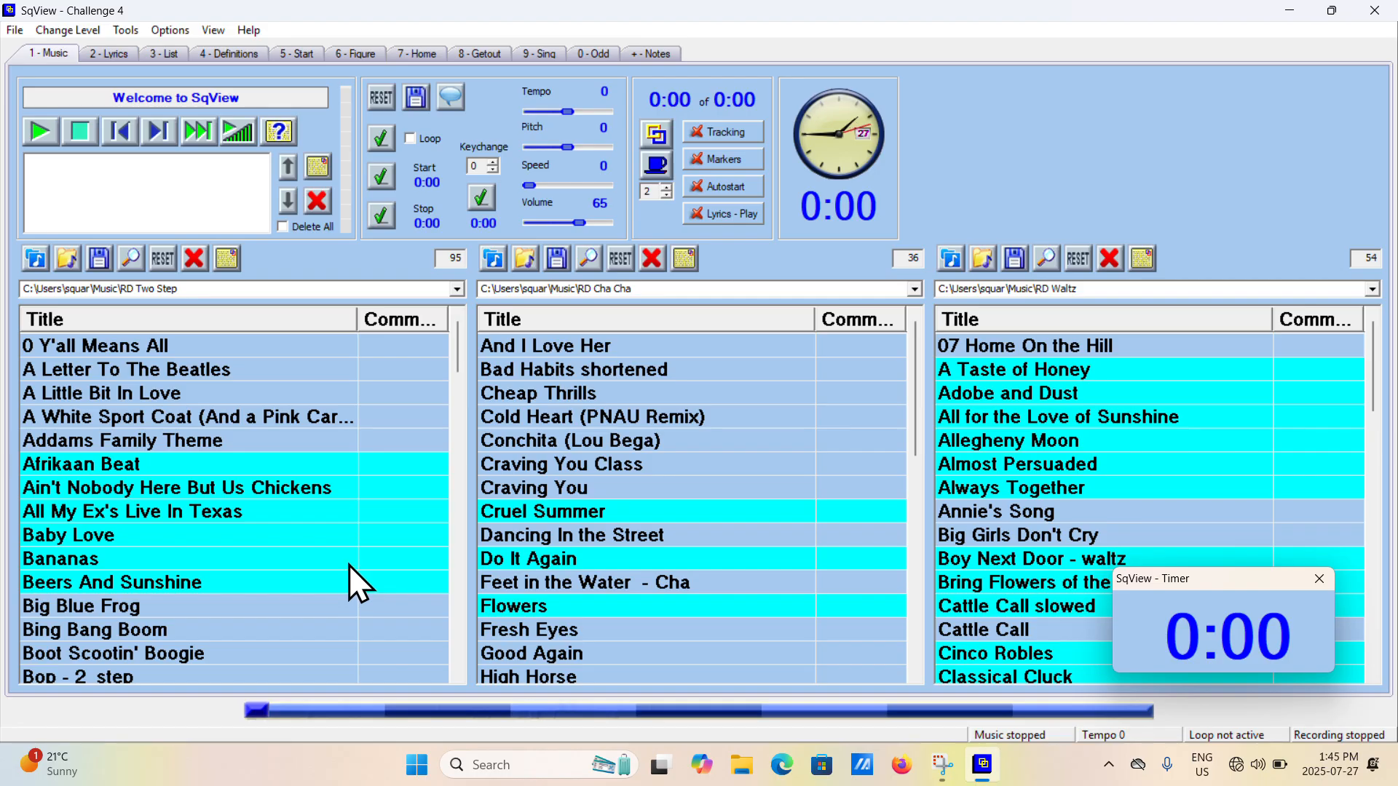
pyautogui.scroll(-5, 312, 536)
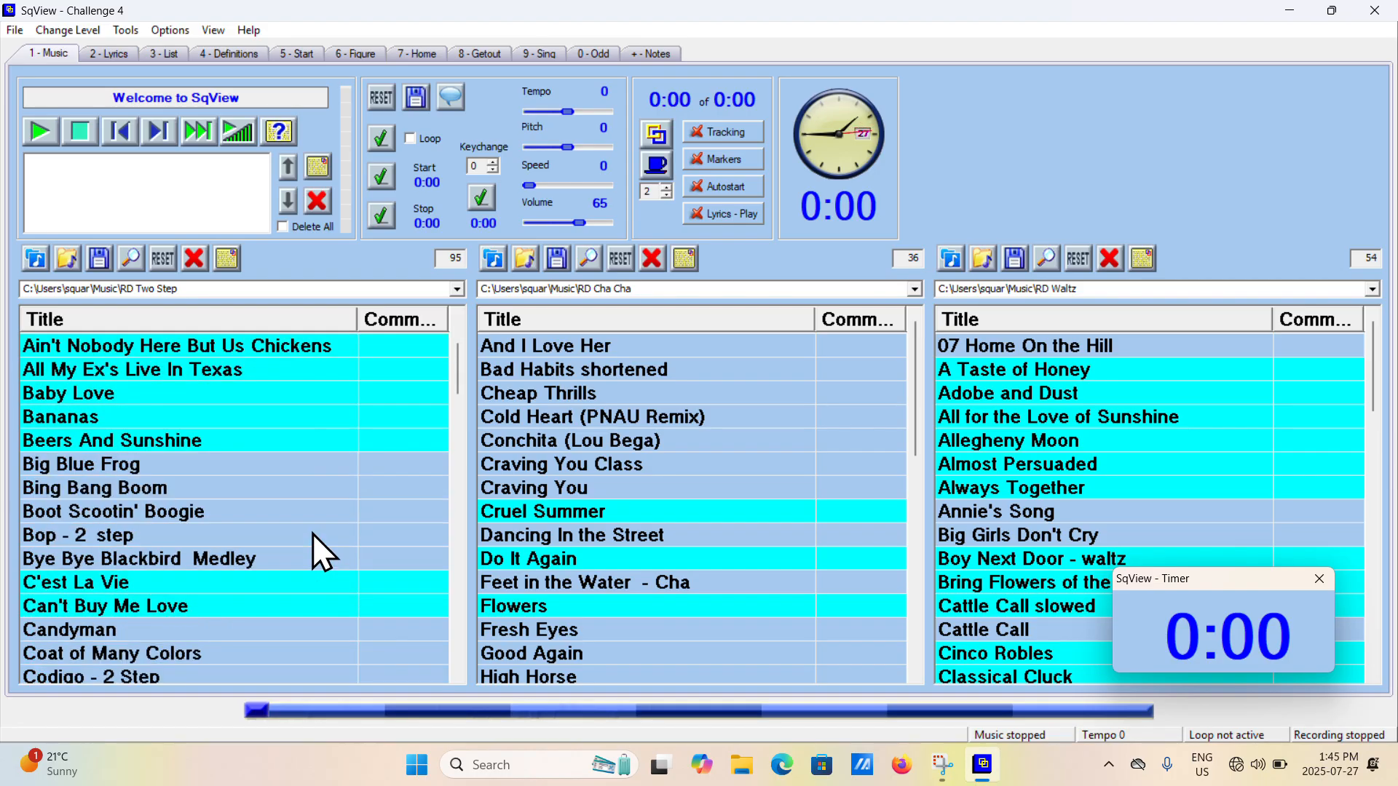
pyautogui.scroll(-7, 312, 533)
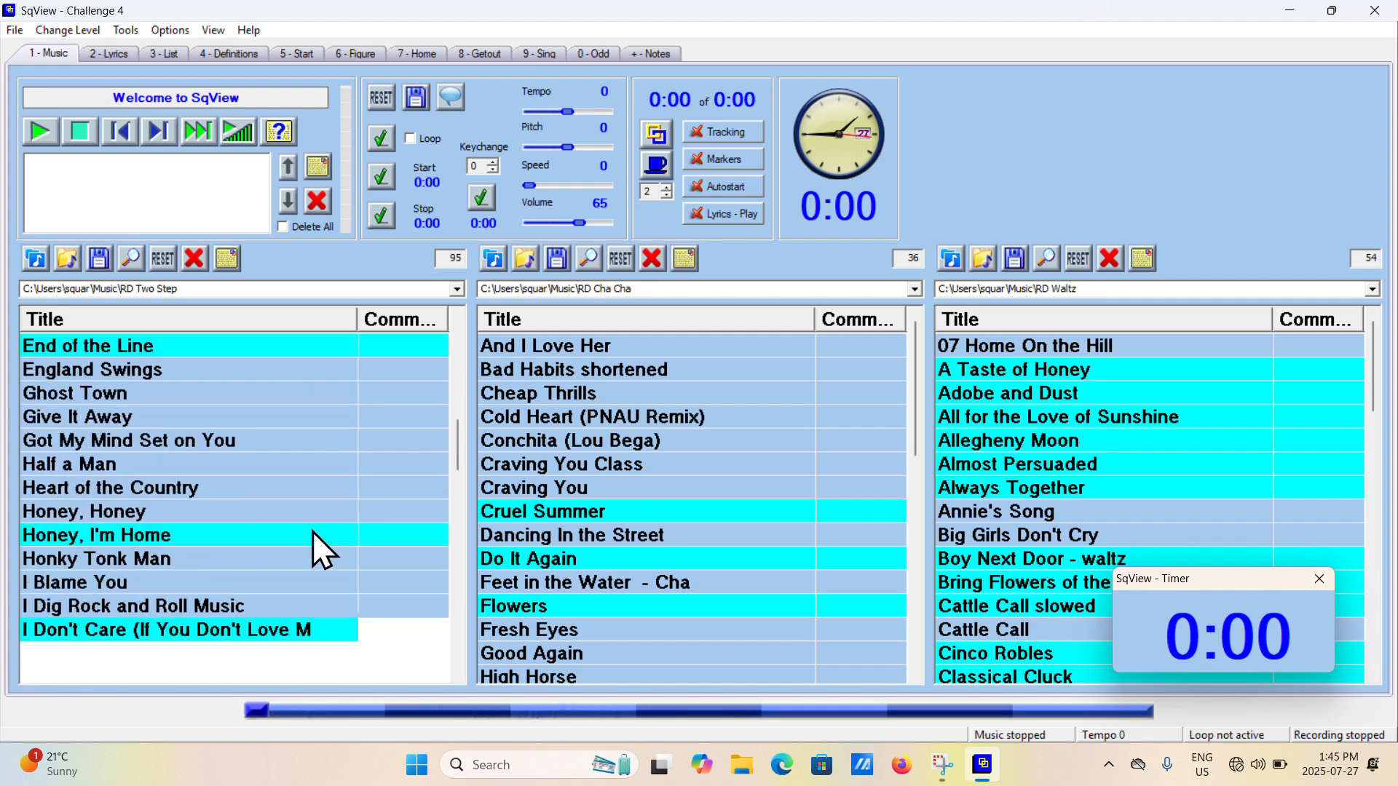
pyautogui.scroll(-2, 313, 531)
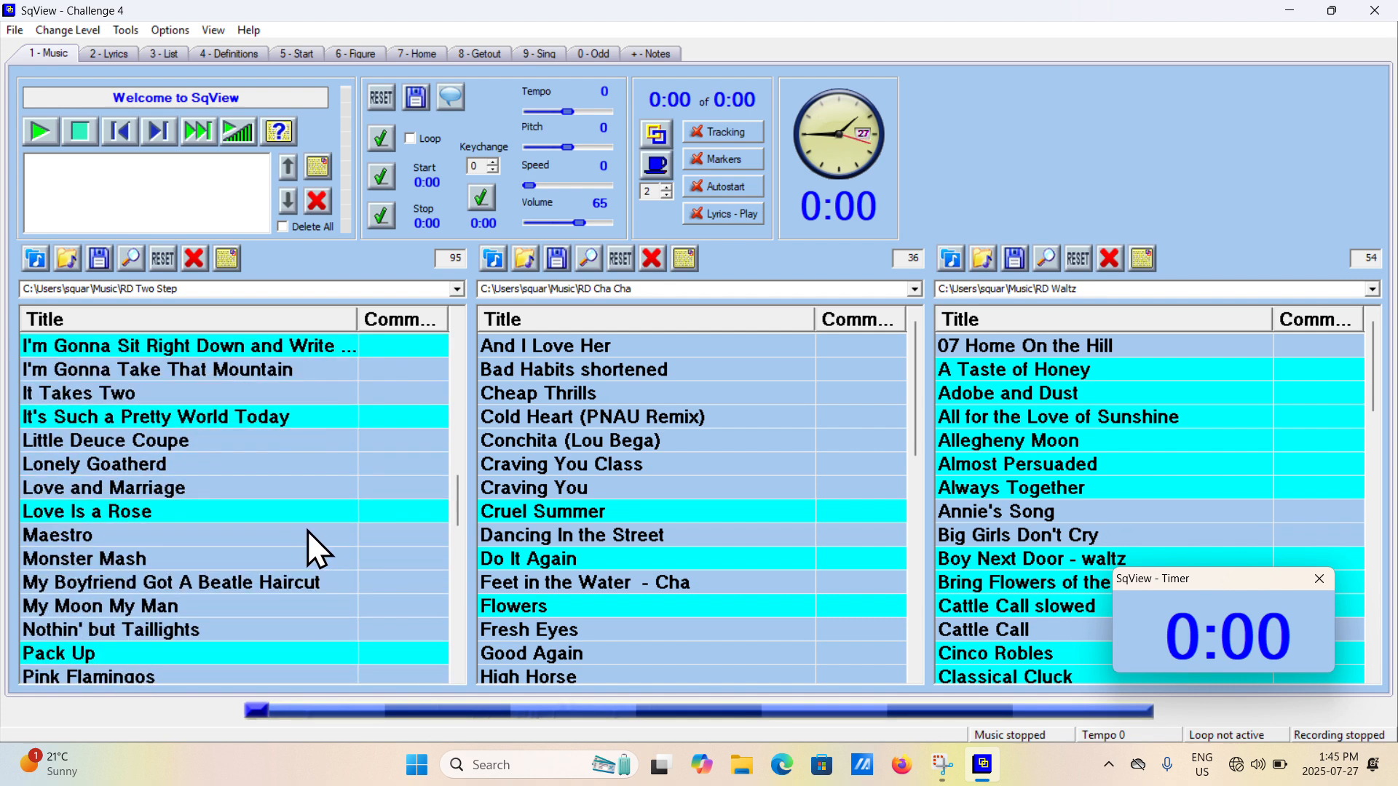
# Load Maestro from the RD Two Step list, view its cue sheet, and return to the music lists.
pyautogui.doubleClick(50, 532)
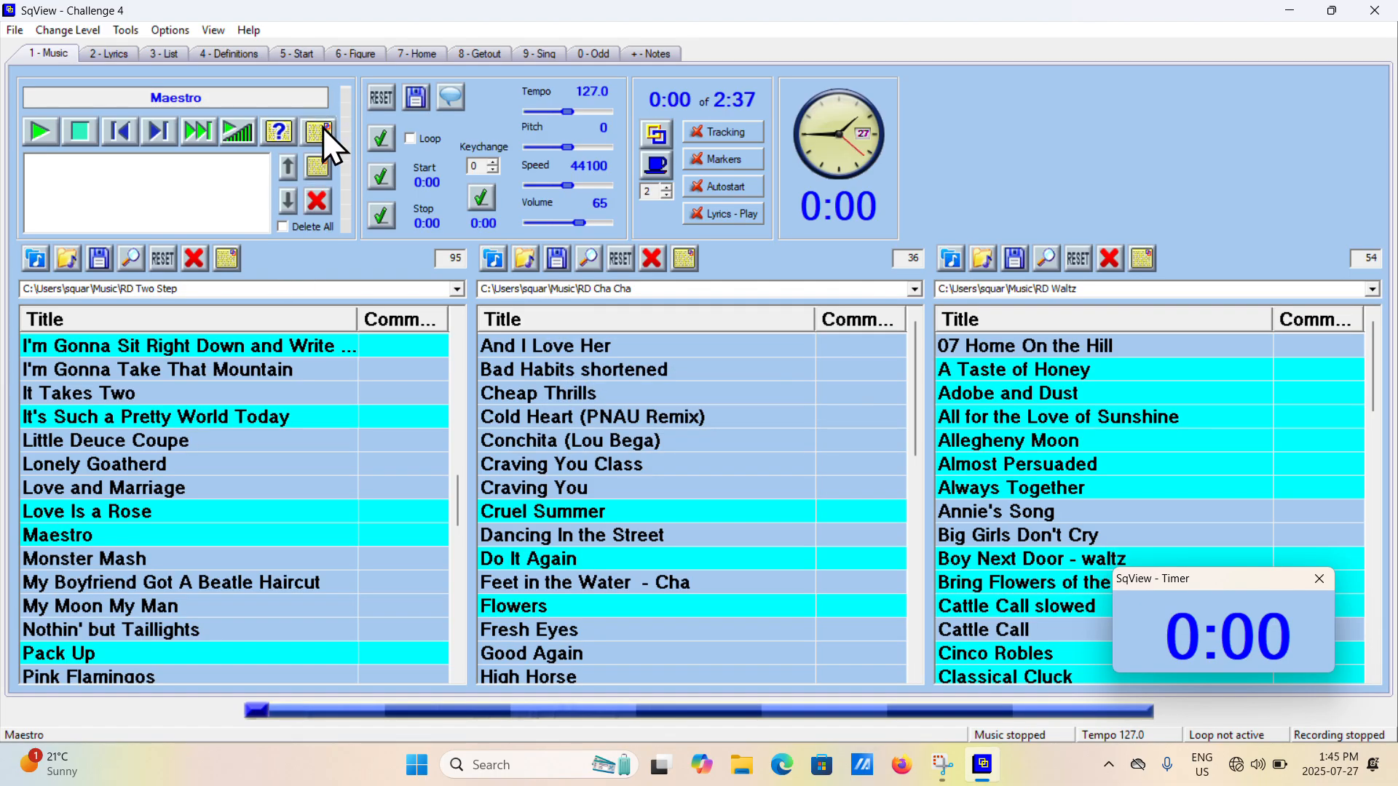
pyautogui.click(320, 131)
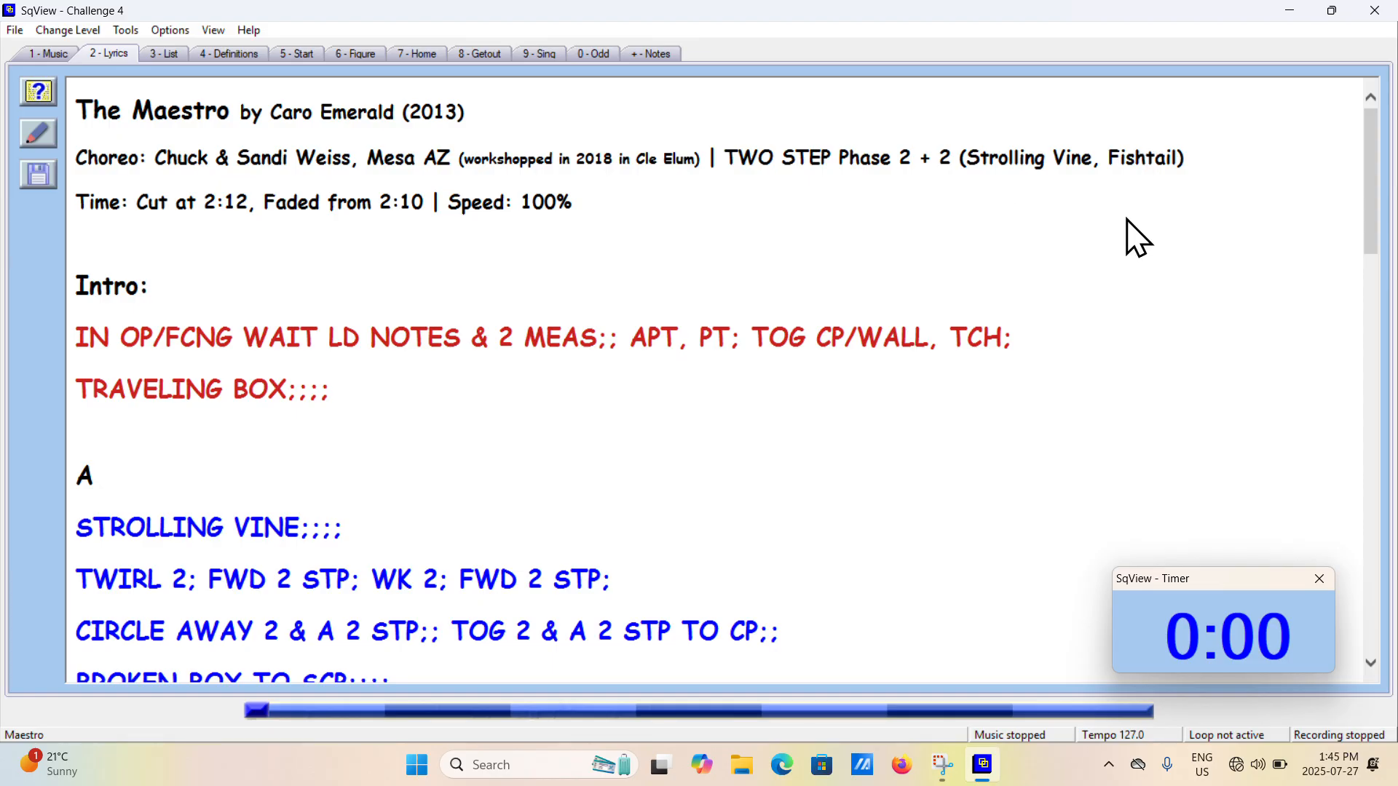
pyautogui.click(62, 52)
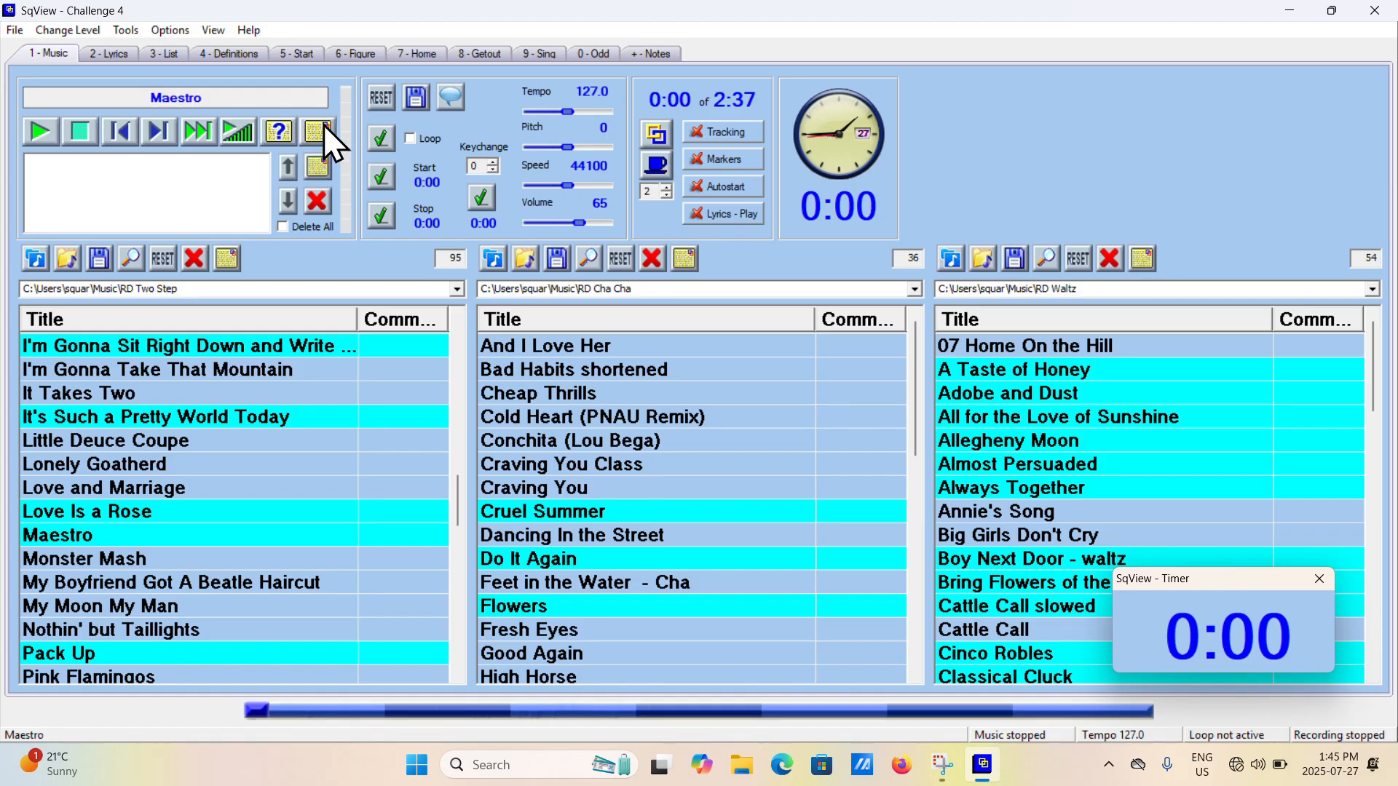
# Search for Maestro lyrics in the Square View - Rounds Text folder and assign the matching cue sheet to the loaded song.
pyautogui.click(279, 131)
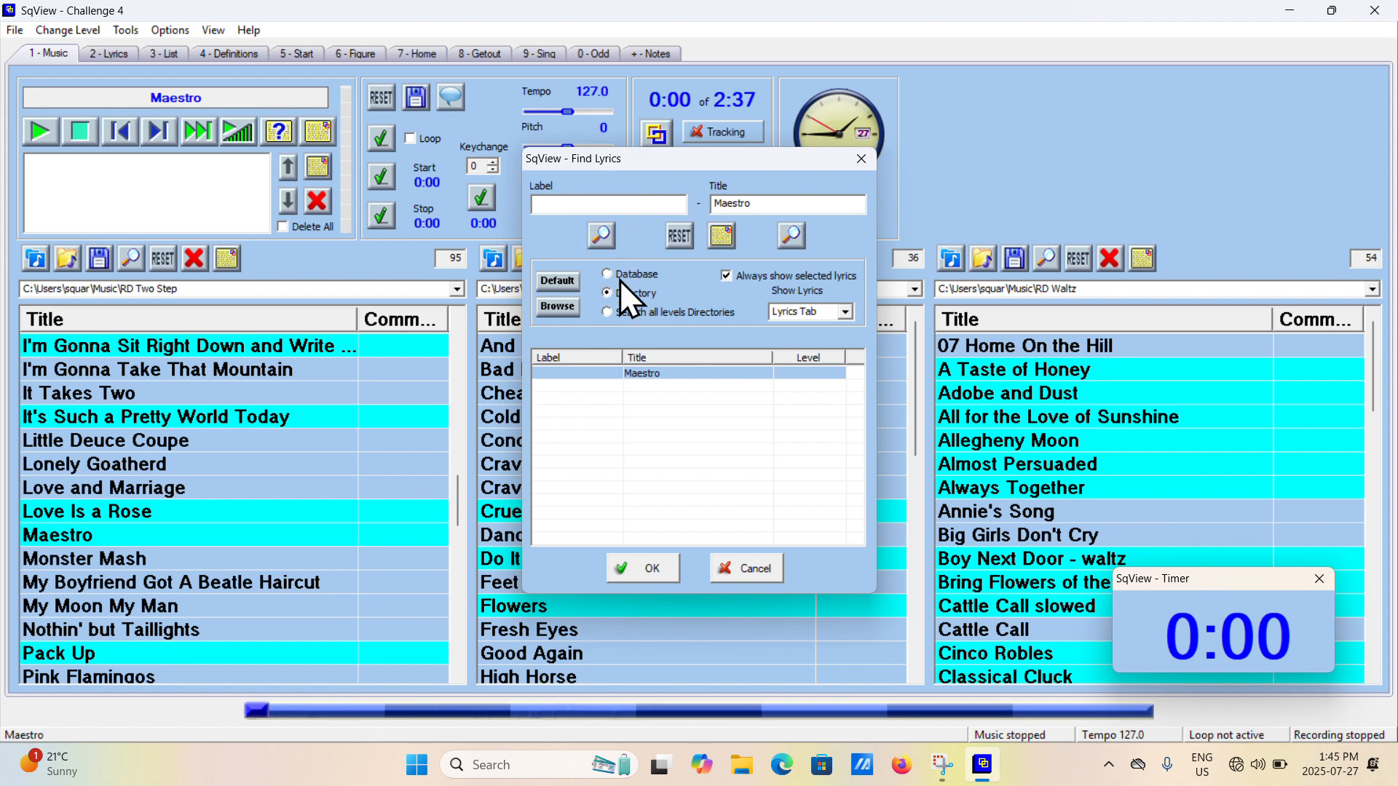
pyautogui.click(548, 308)
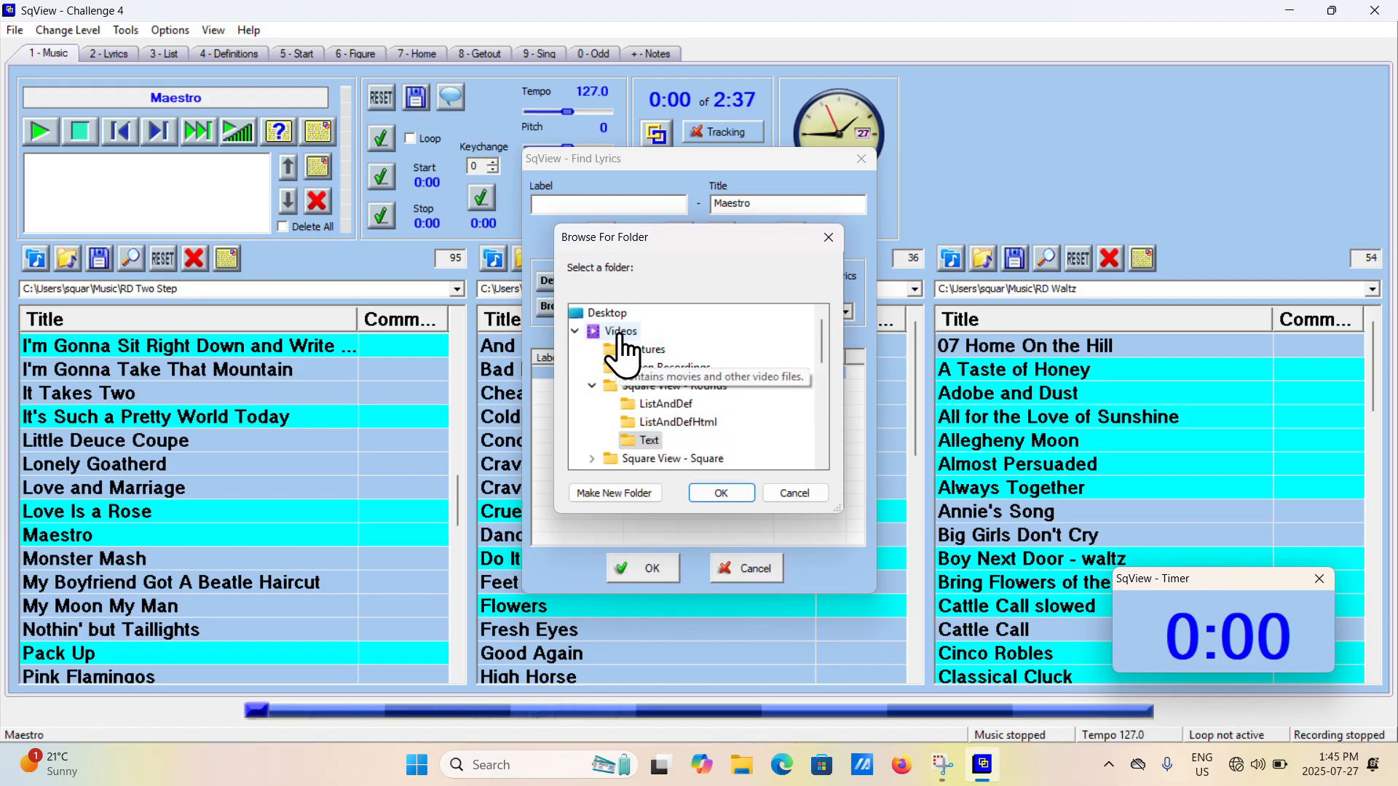
pyautogui.click(642, 441)
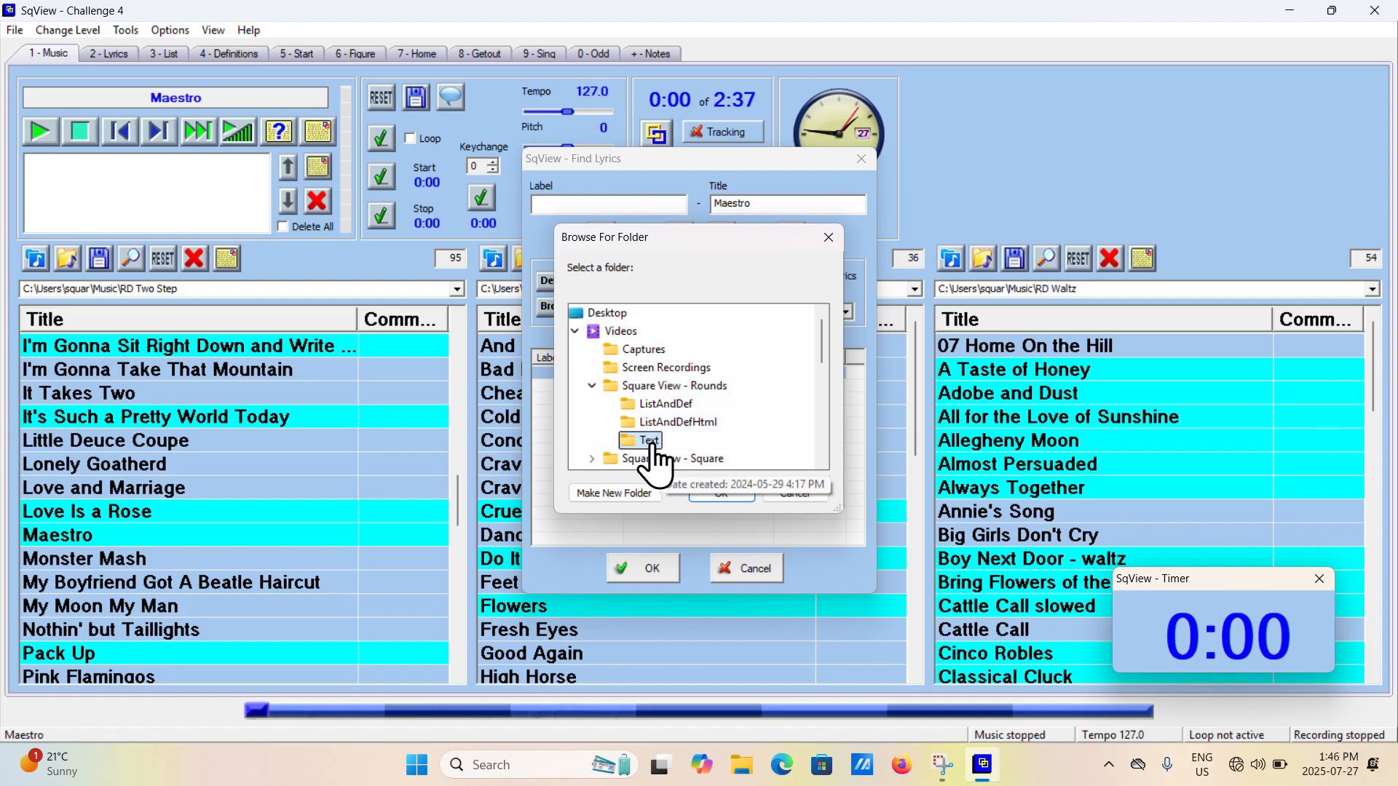
pyautogui.click(721, 494)
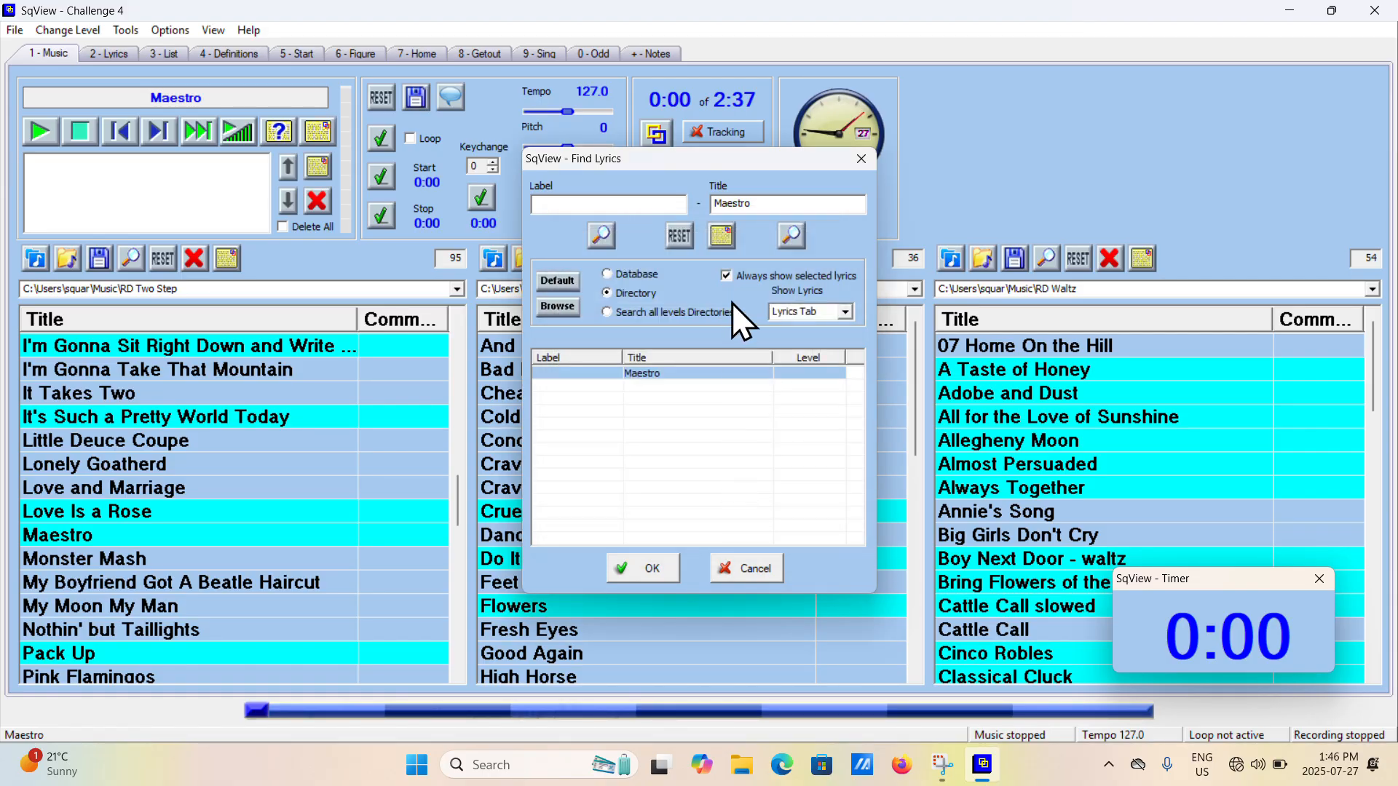
pyautogui.click(791, 233)
pyautogui.doubleClick(651, 374)
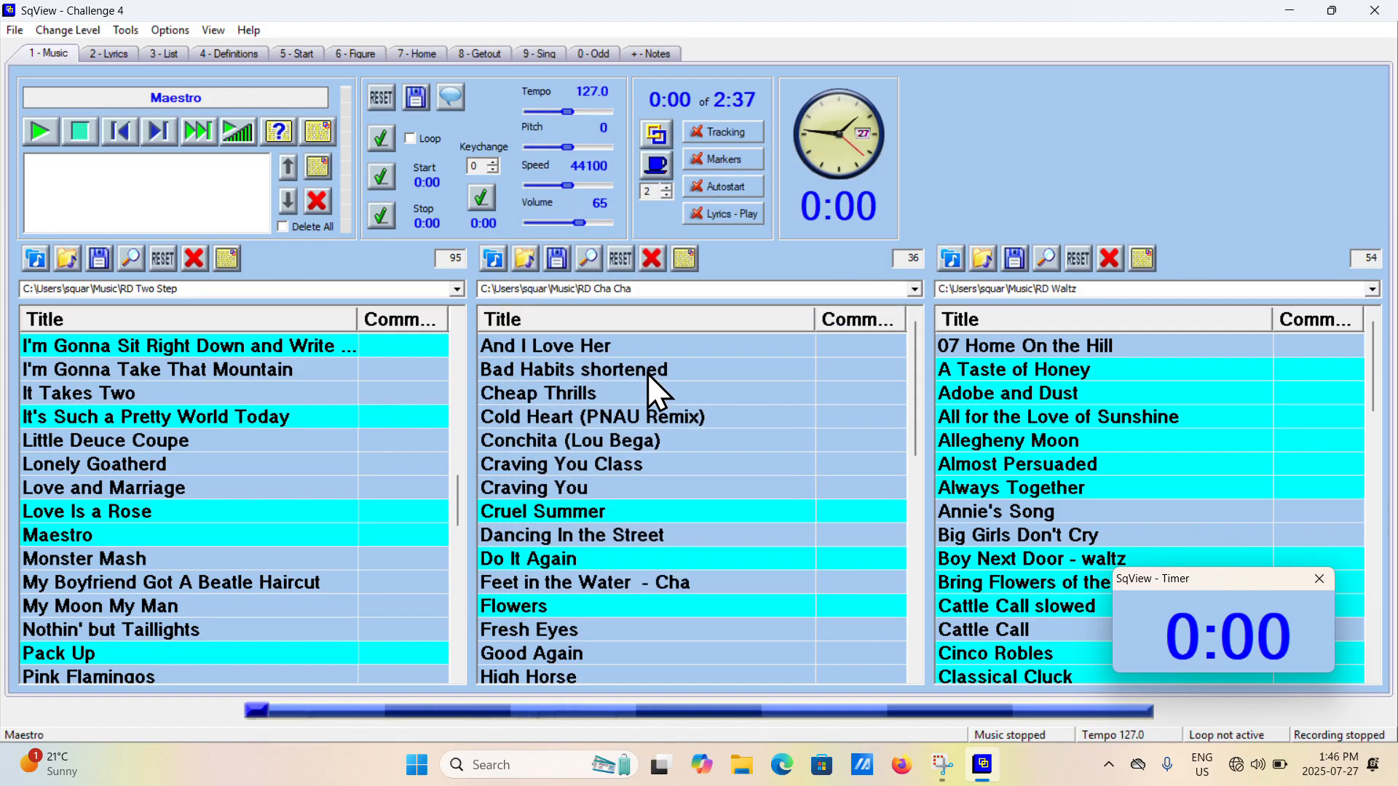
# Check the Maestro cue sheet, and try opening the one for It's Such a Pretty World Today.
pyautogui.click(321, 125)
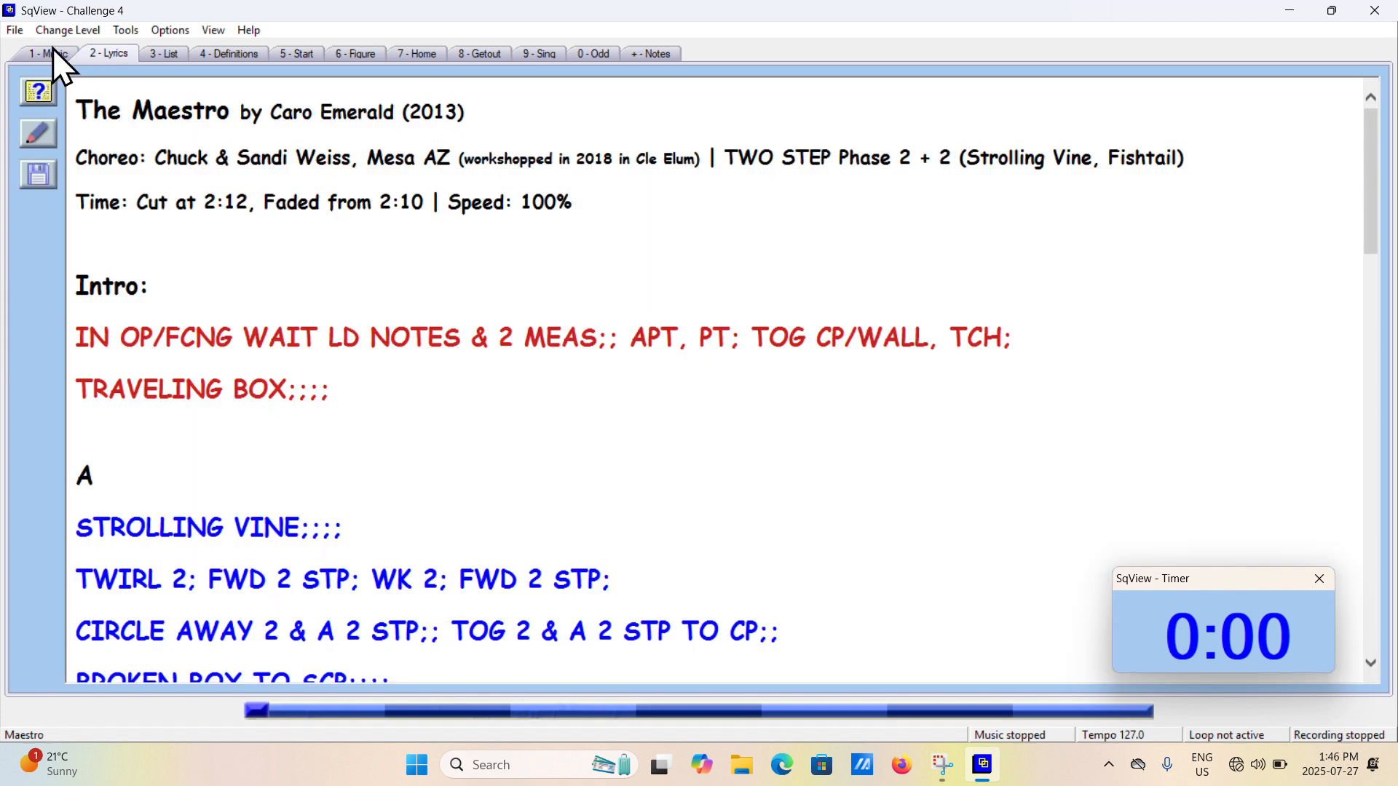
pyautogui.click(49, 51)
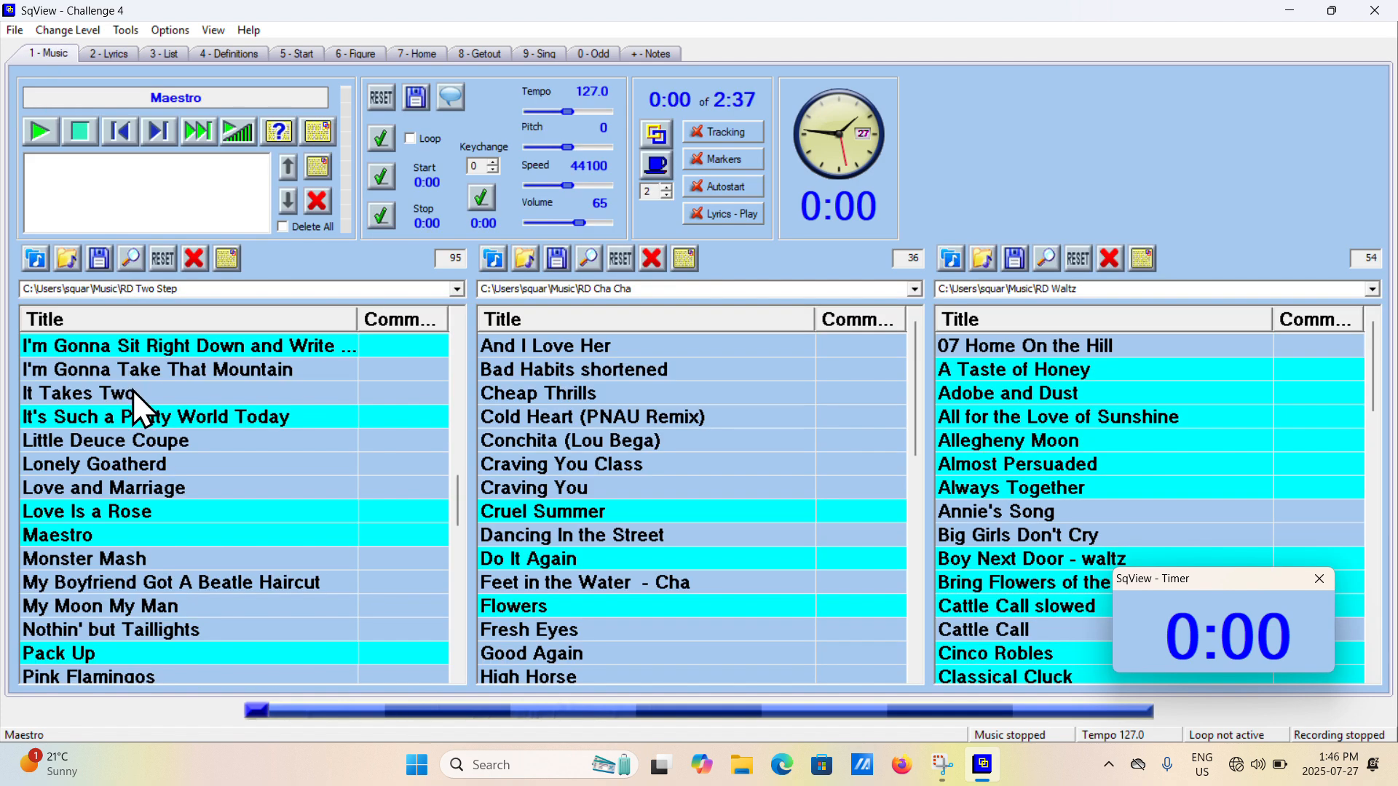
pyautogui.click(133, 415)
pyautogui.click(317, 128)
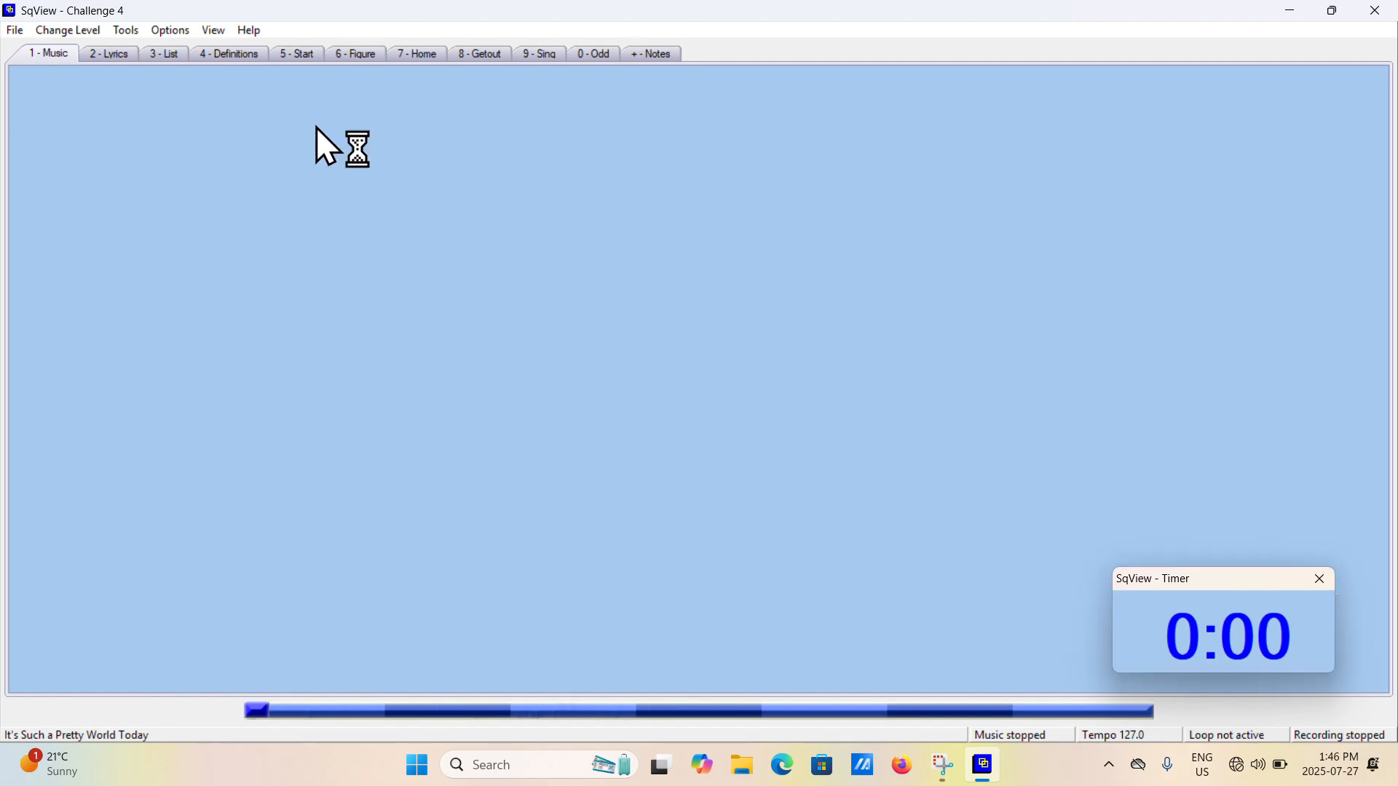
pyautogui.click(46, 50)
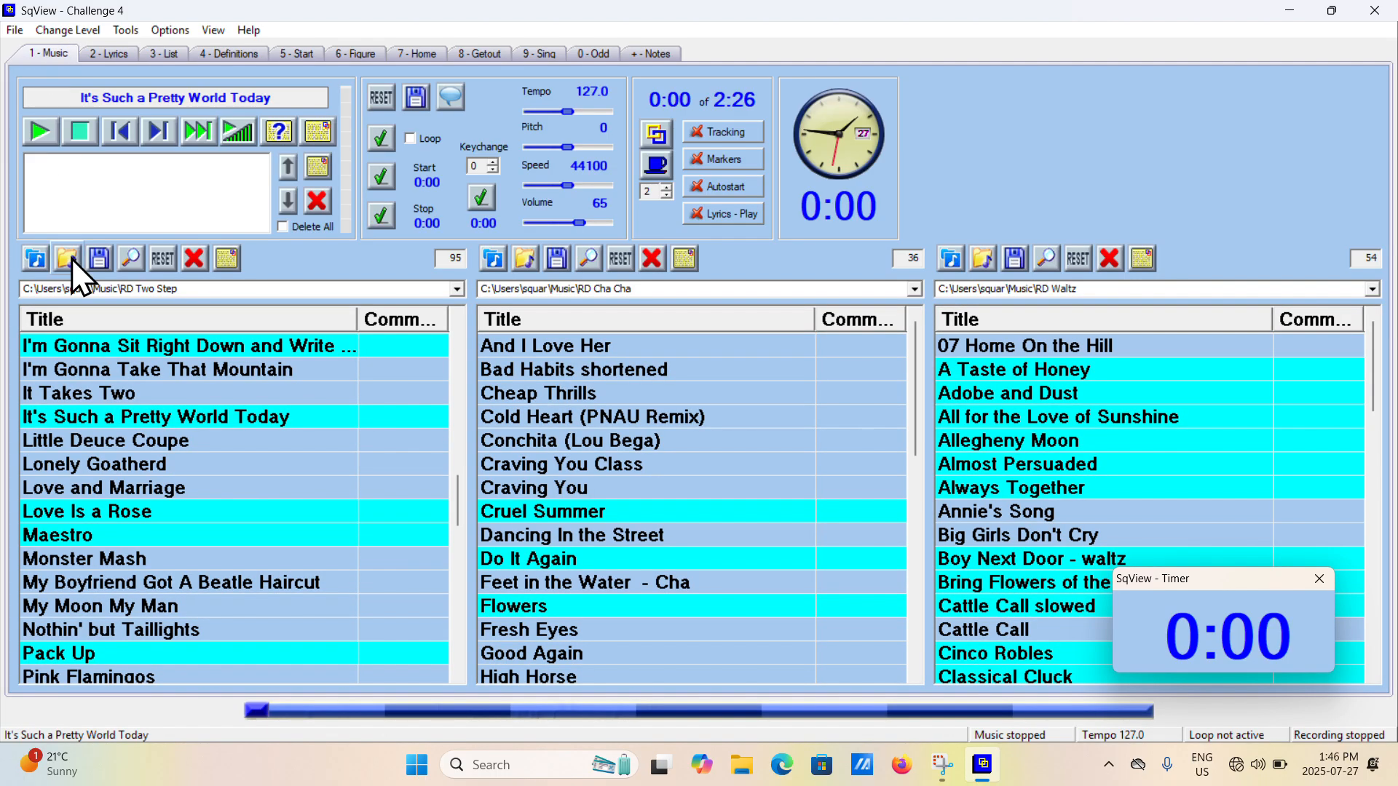
# Reload Maestro and read through its cue sheet from the intro to the end section.
pyautogui.doubleClick(92, 537)
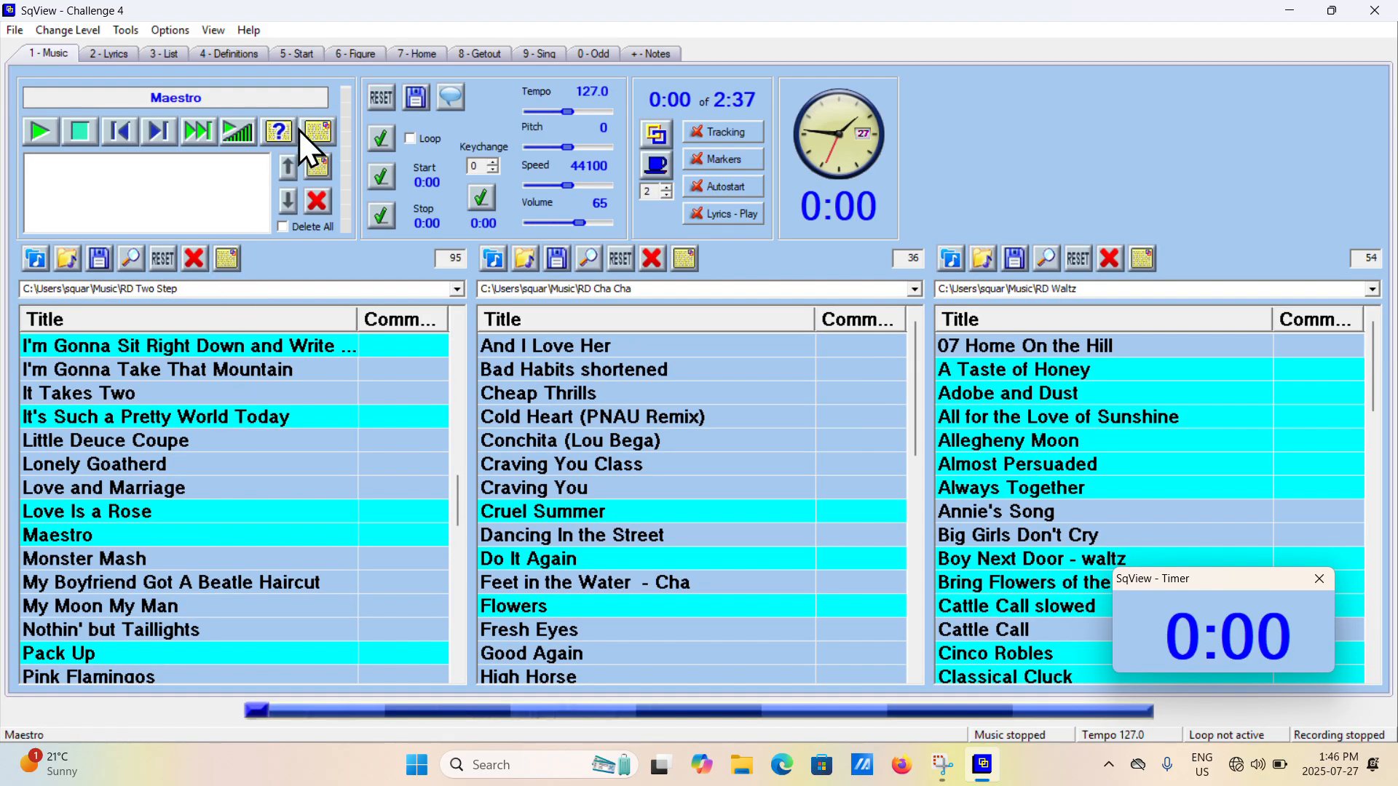
pyautogui.click(312, 130)
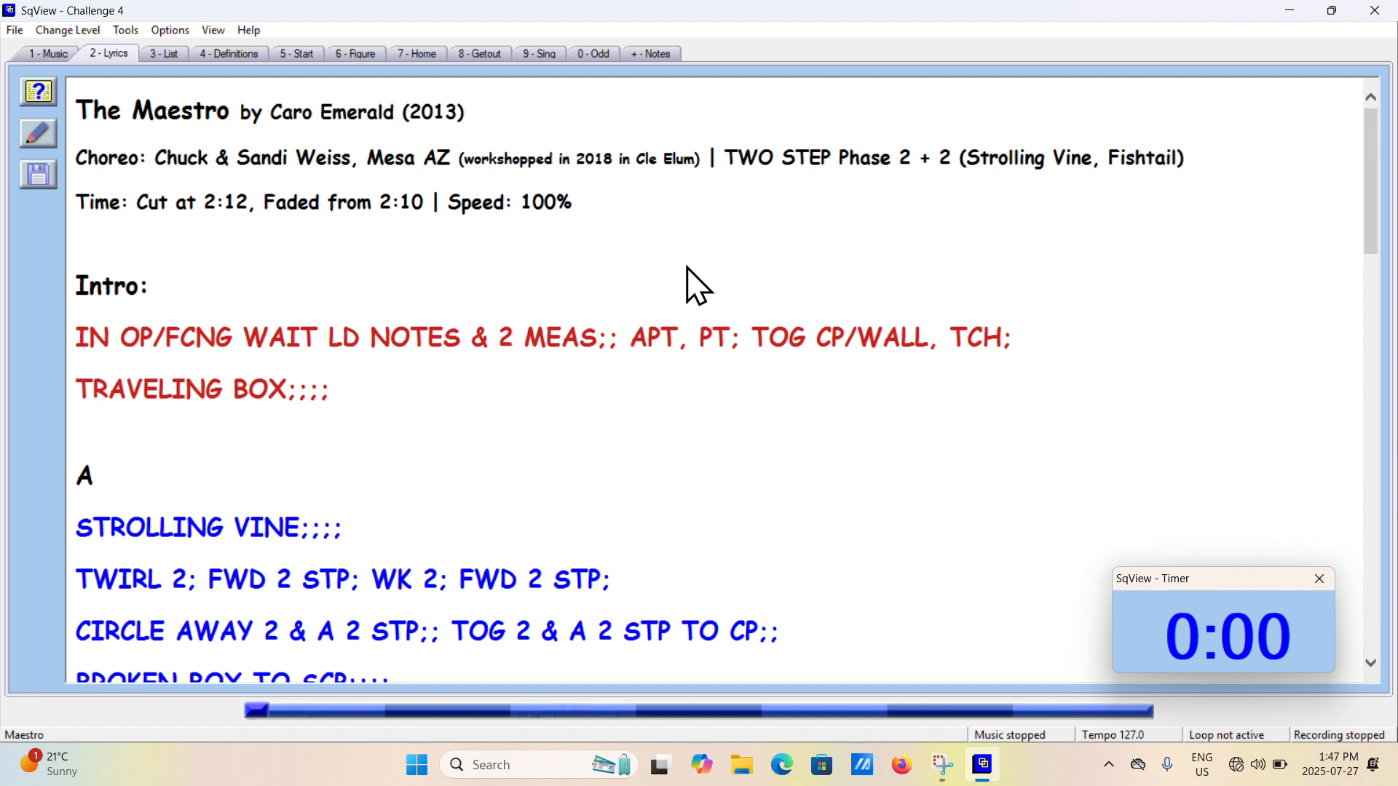
pyautogui.scroll(-5, 1064, 519)
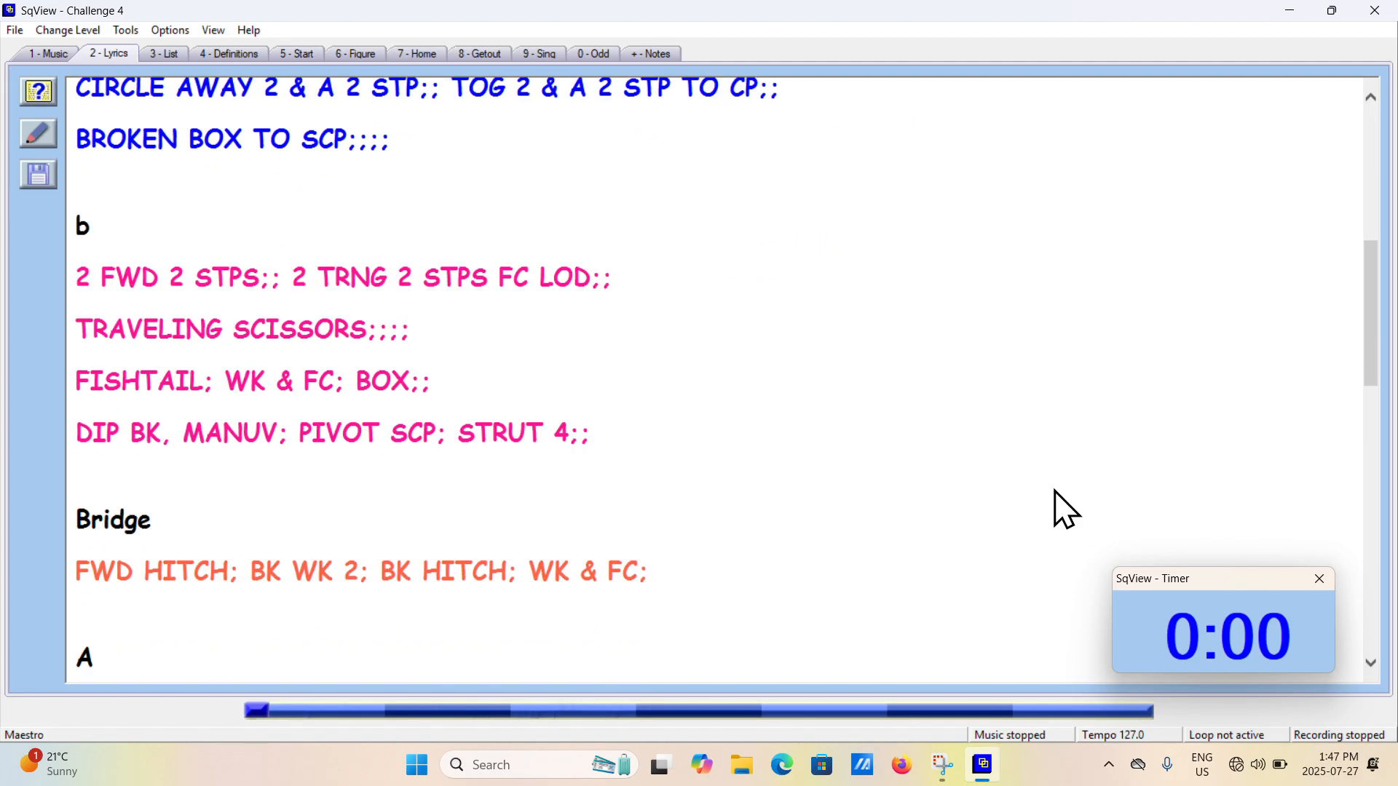
pyautogui.scroll(-4, 1064, 509)
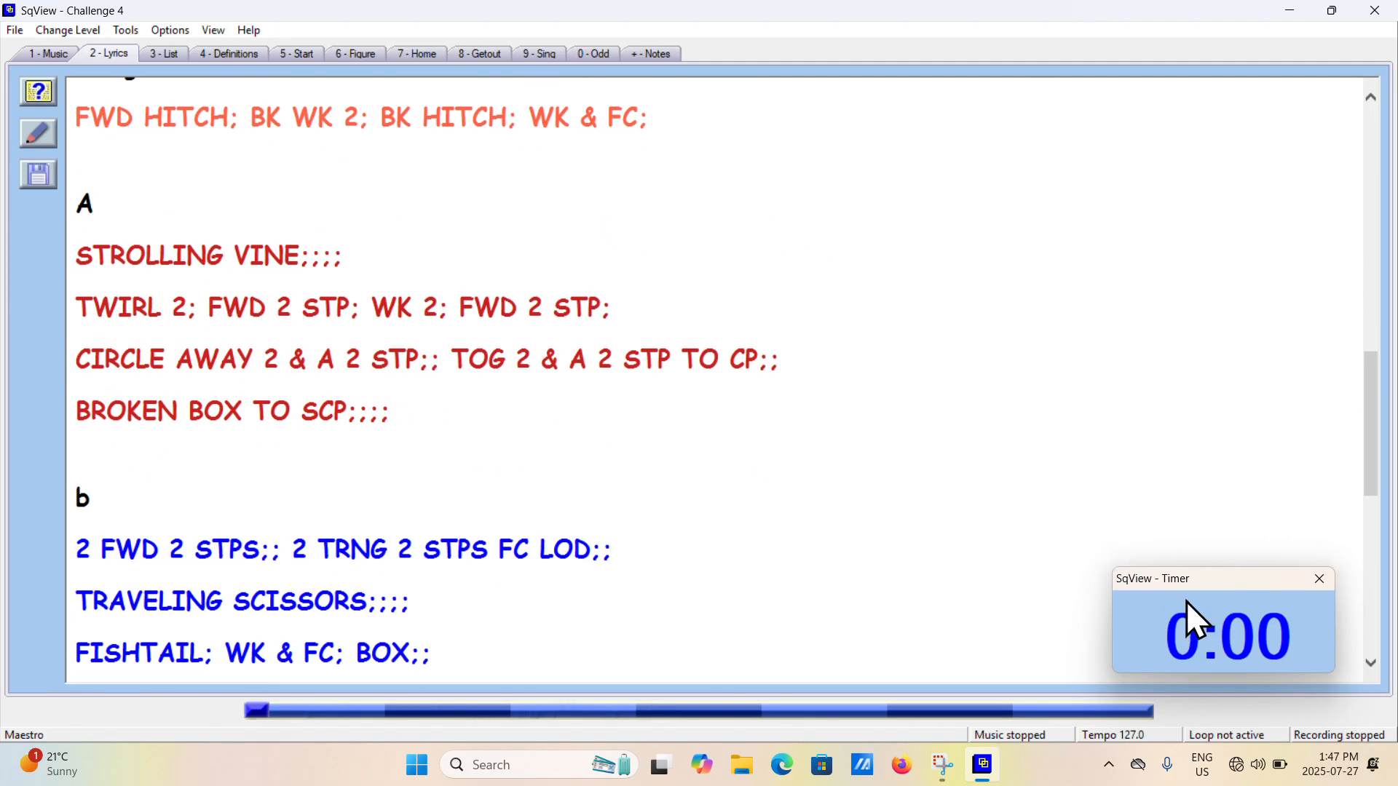
pyautogui.scroll(-6, 940, 444)
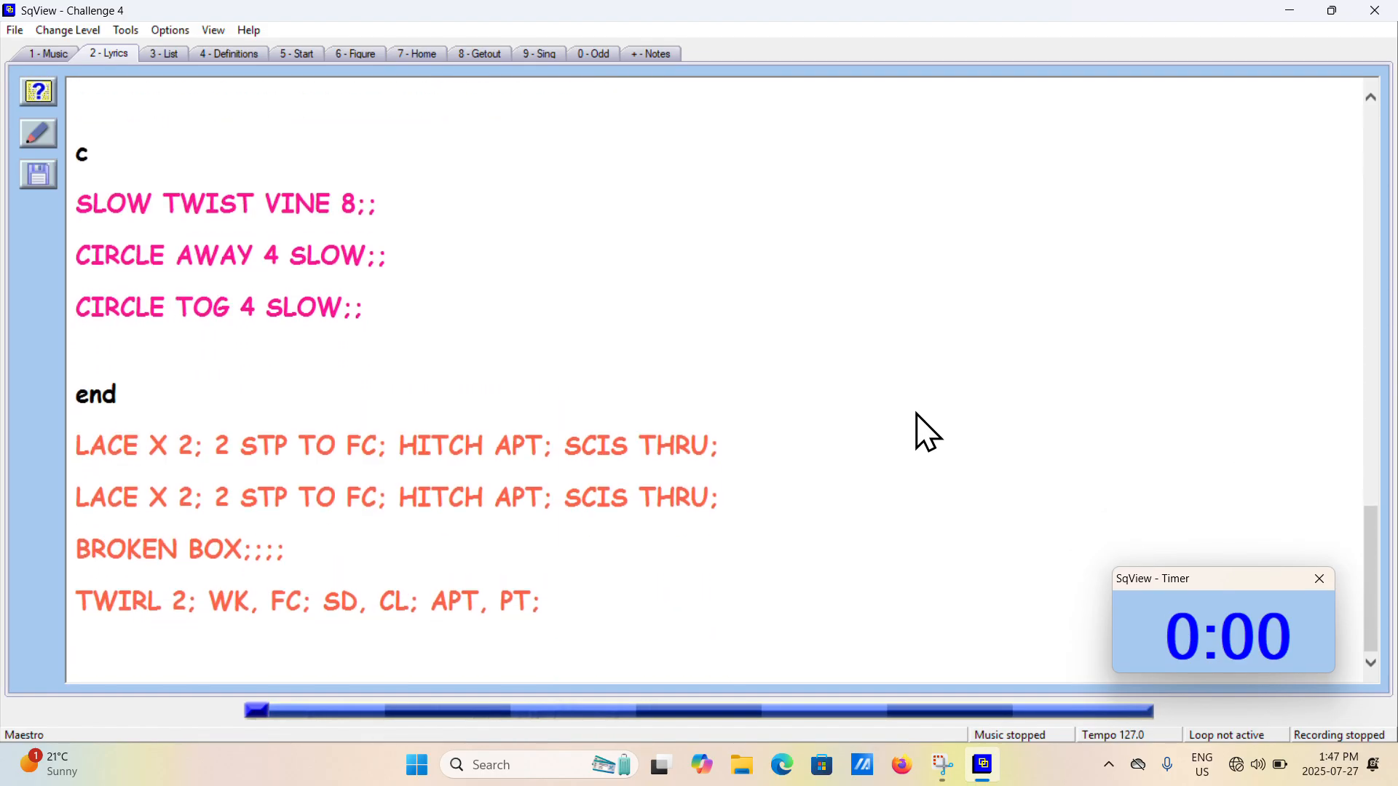
pyautogui.scroll(12, 928, 431)
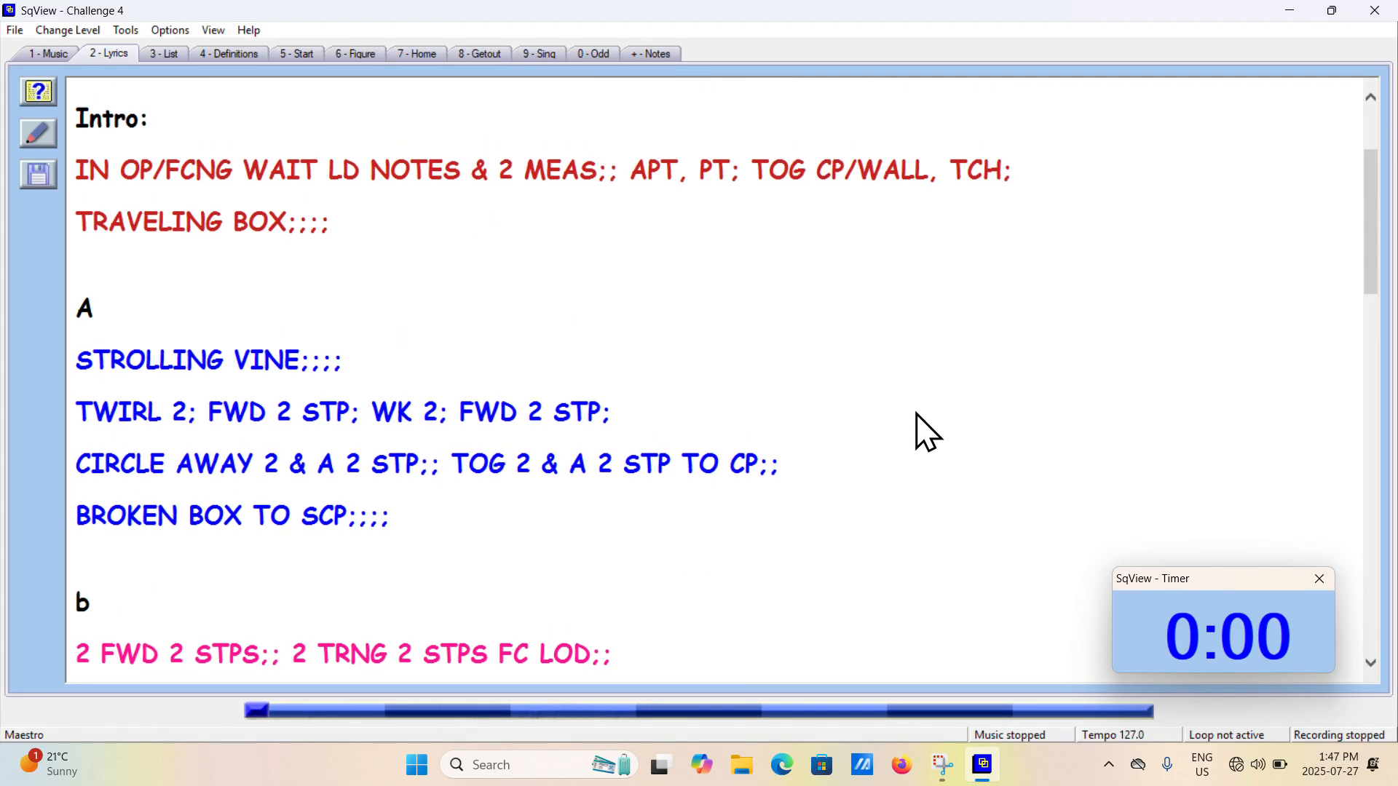
# Play Maestro from the cue sheet view, mute and readjust the system volume, and stop the playback.
pyautogui.press('space')
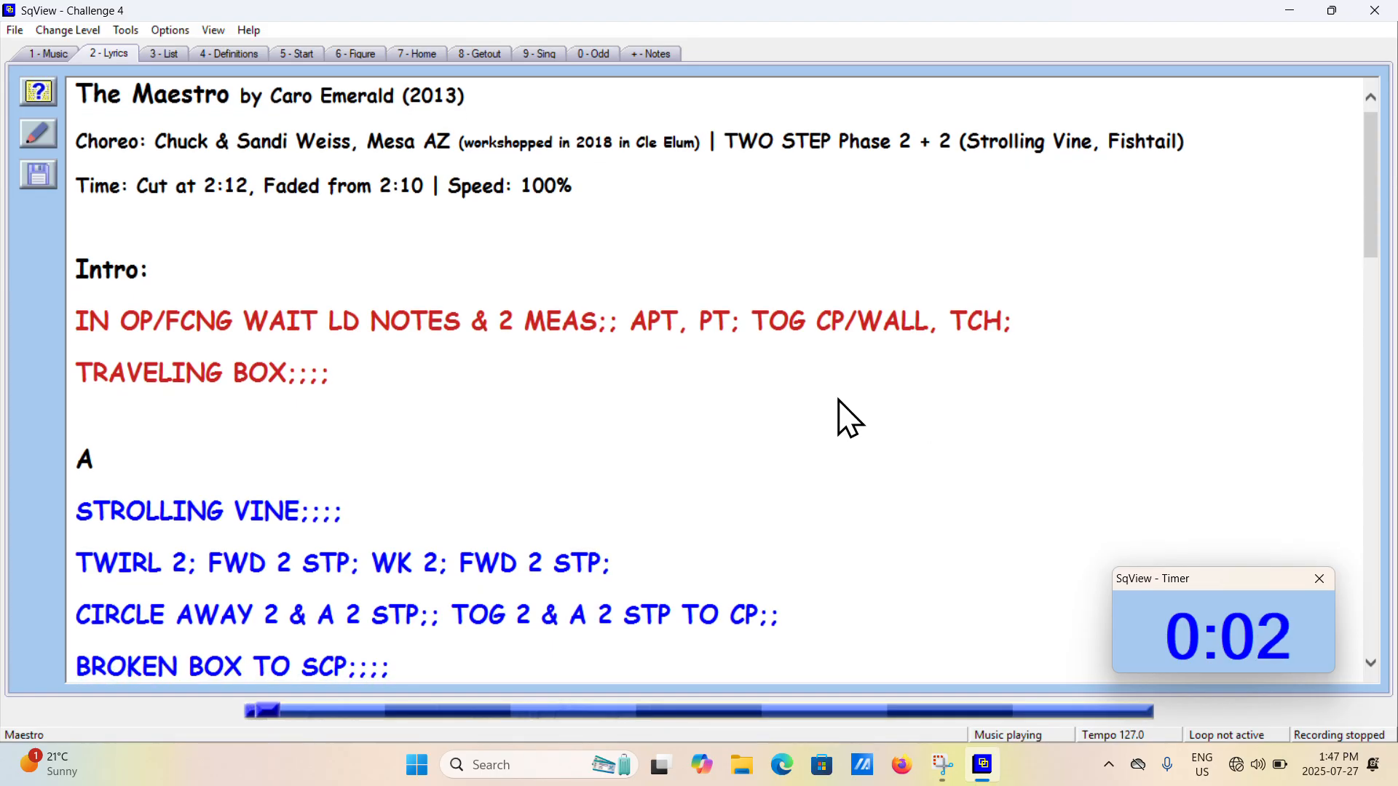
pyautogui.press('XF86AudioMute')
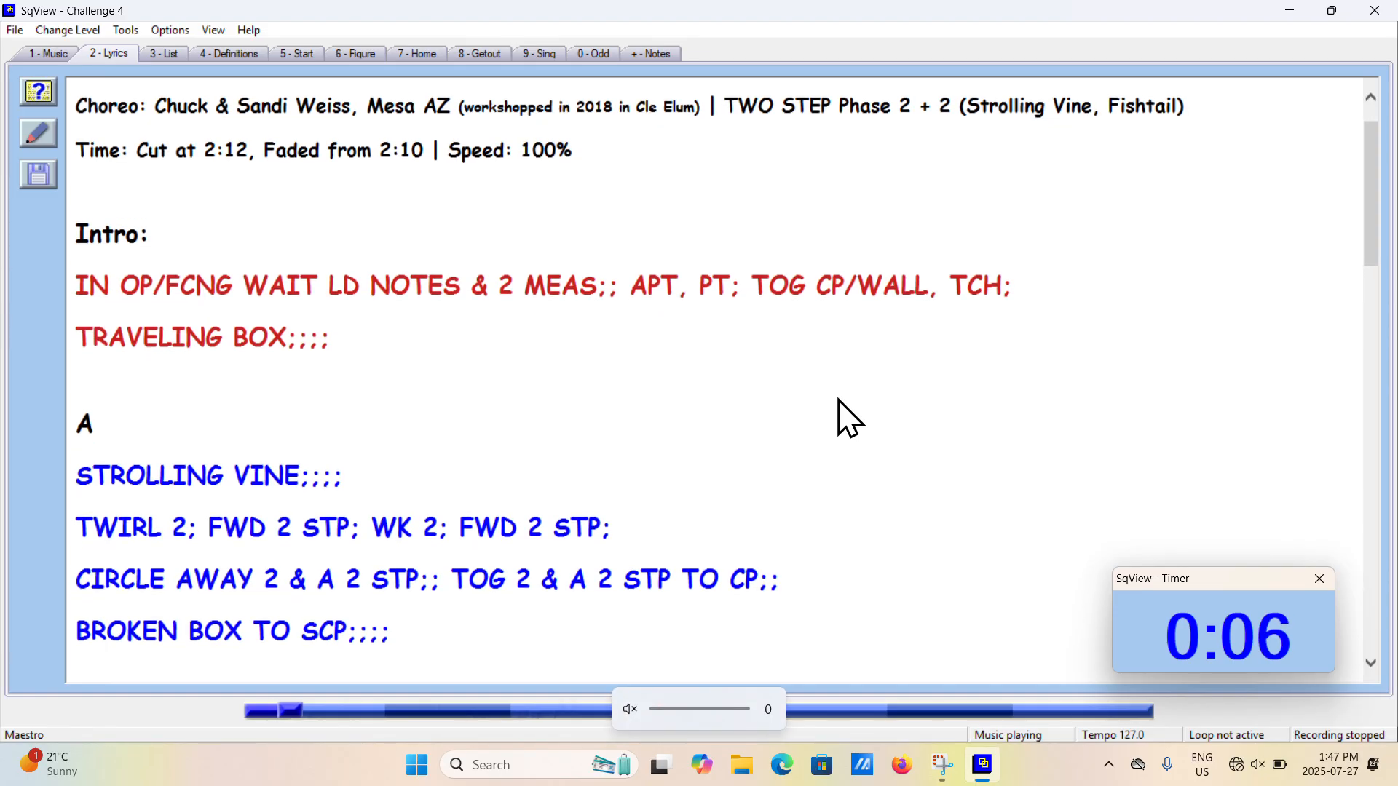
pyautogui.press('XF86AudioRaiseVolume')
pyautogui.press('XF86AudioRaiseVolume')
pyautogui.press('XF86AudioRaiseVolume')
pyautogui.press('XF86AudioRaiseVolume')
pyautogui.press('XF86AudioRaiseVolume')
pyautogui.press('space')
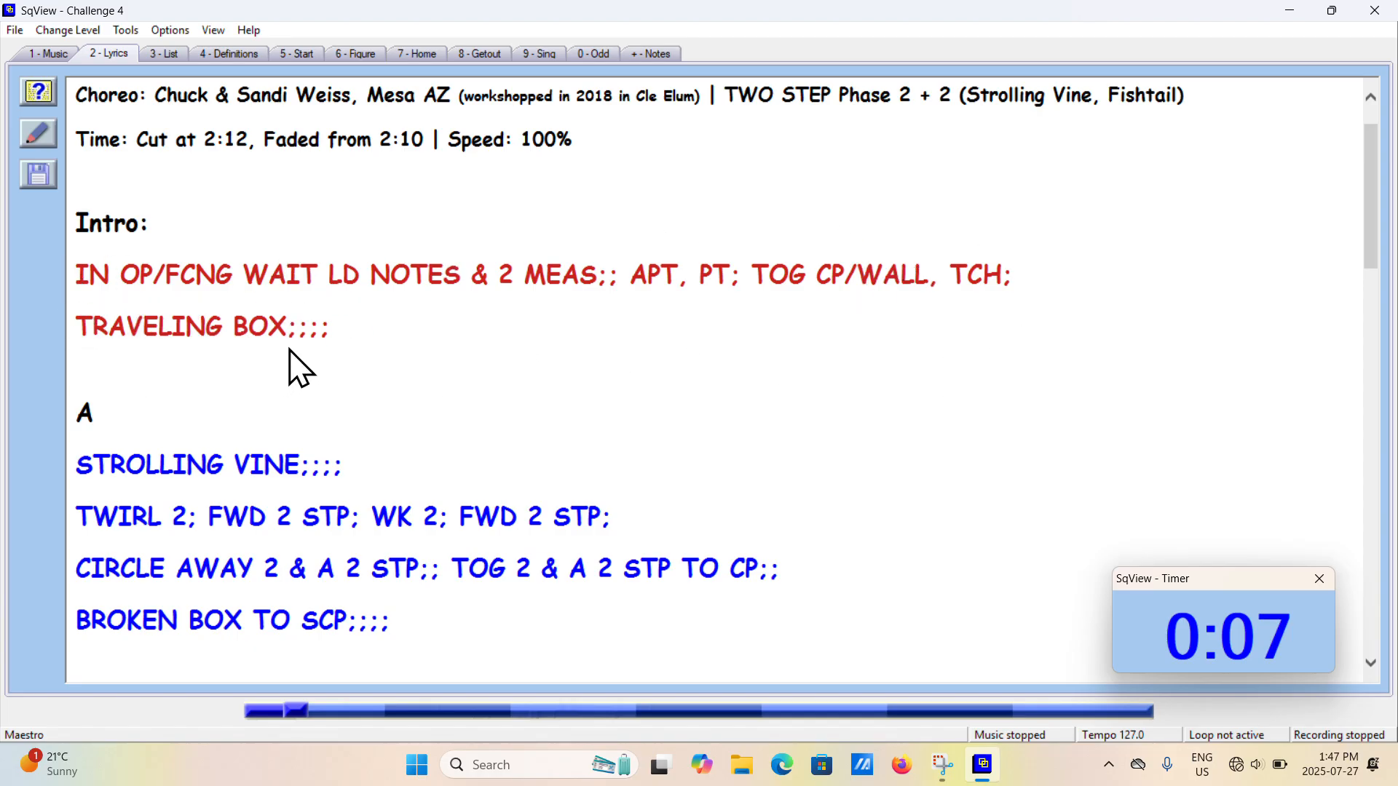
# Open the Maestro cue sheet in a maximized editor and insert extra spacing above the first section A.
pyautogui.scroll(-1, 289, 357)
pyautogui.scroll(1, 290, 356)
pyautogui.scroll(-5, 290, 357)
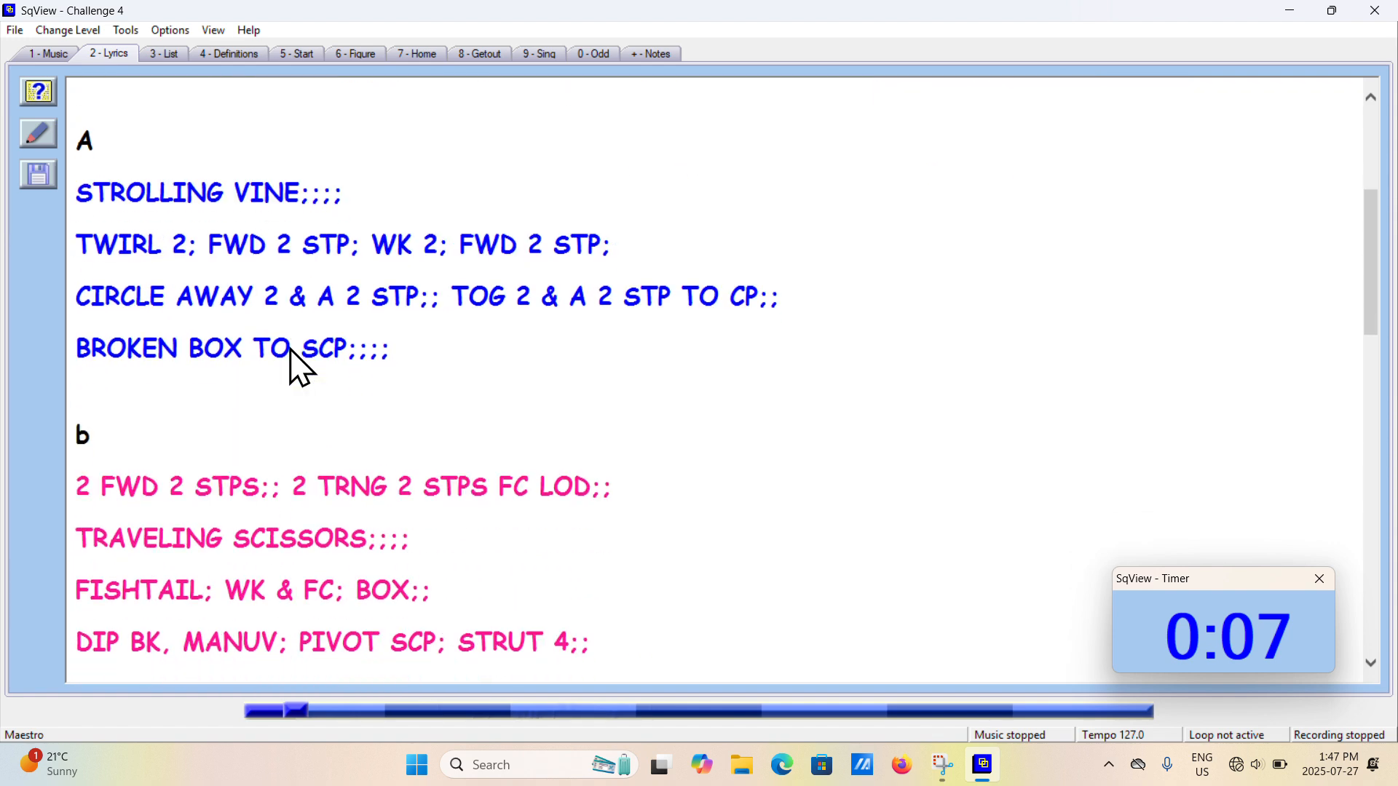
pyautogui.scroll(5, 290, 356)
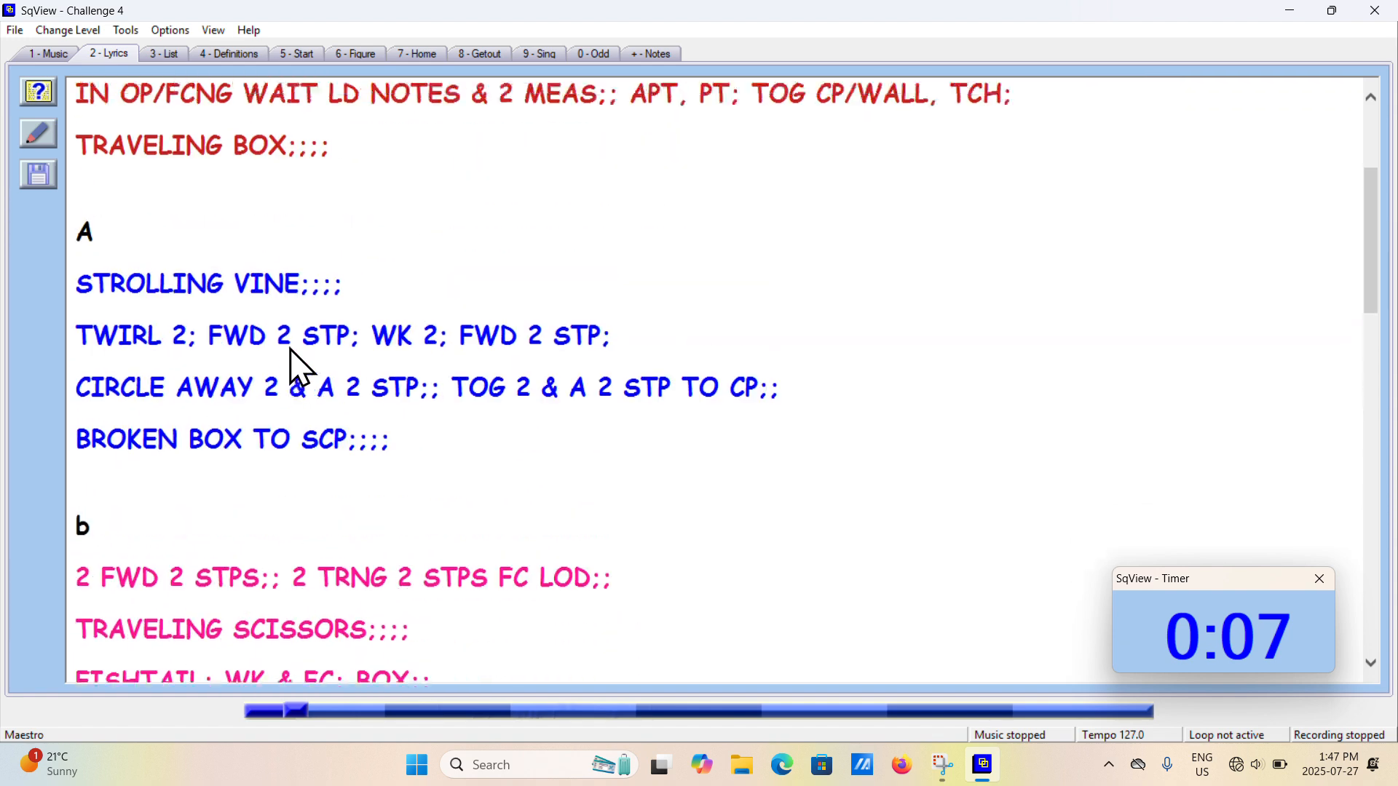
pyautogui.click(37, 138)
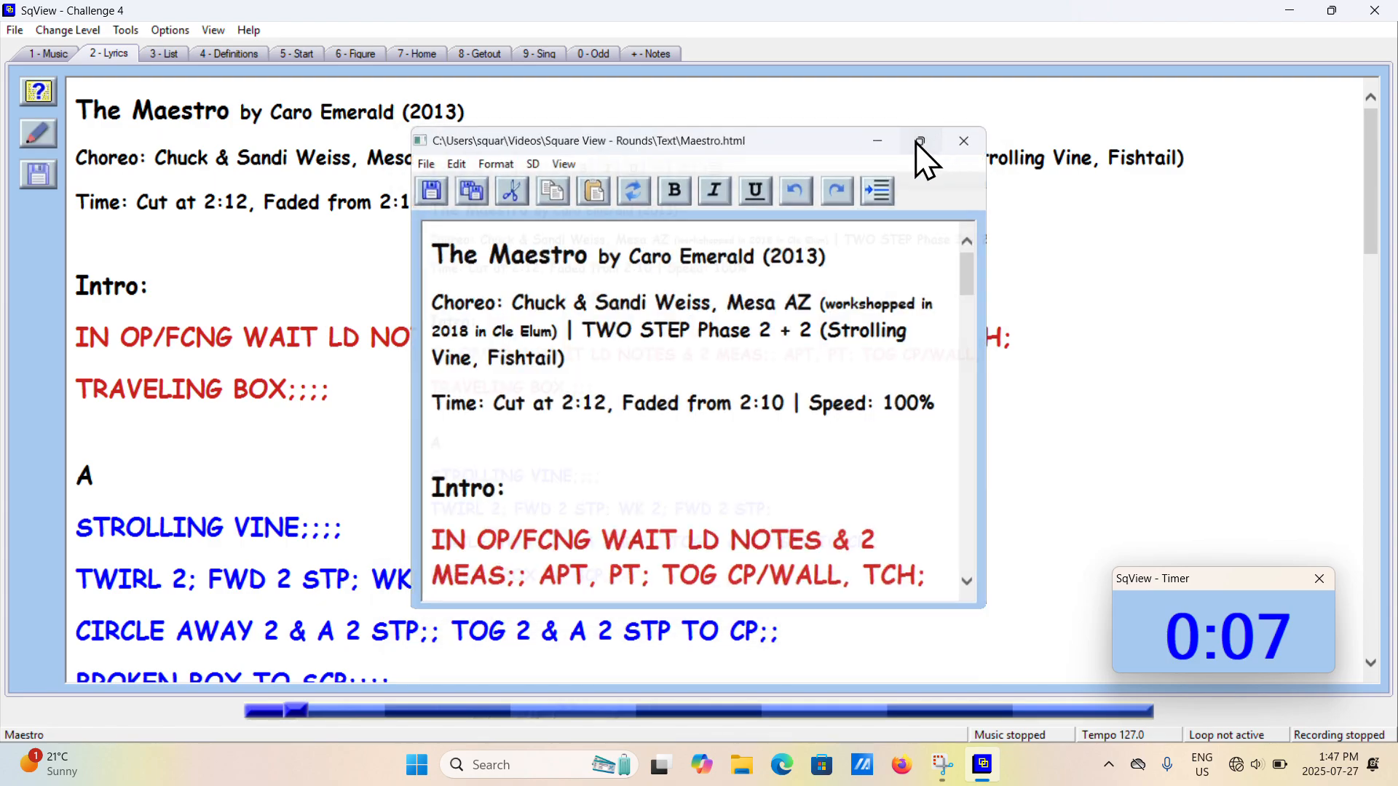
pyautogui.click(920, 142)
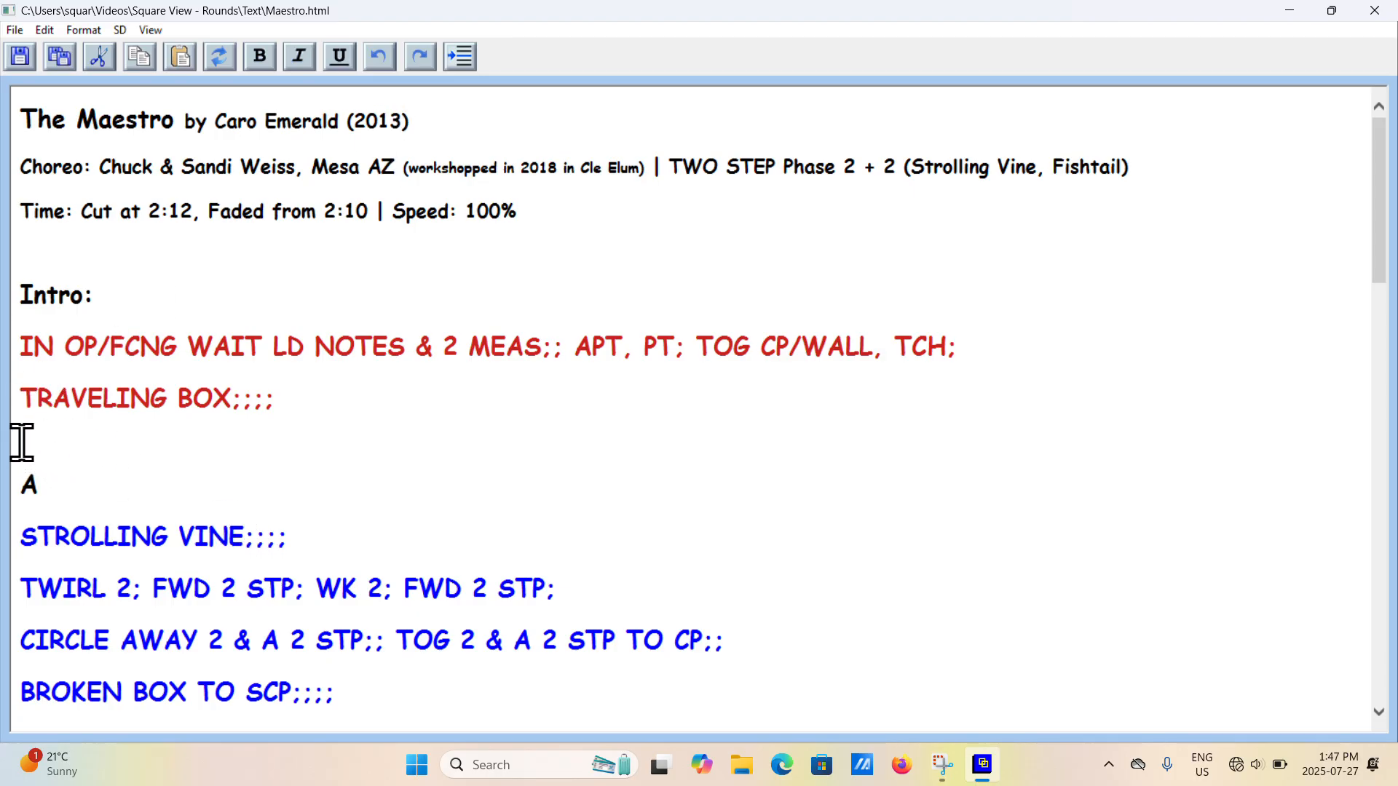
pyautogui.click(44, 437)
pyautogui.click(457, 59)
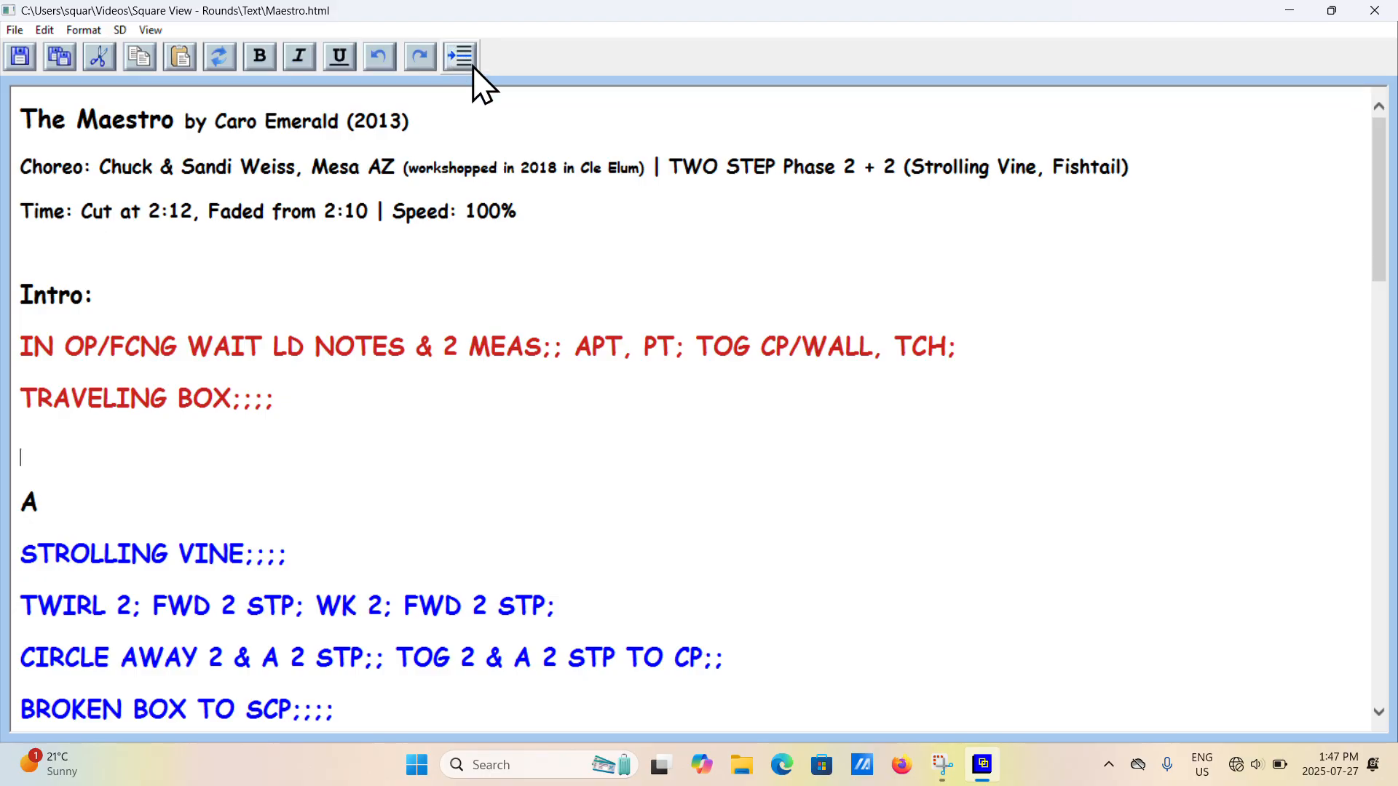
# Insert extra spacing and a blank line above the first section b of the cue sheet.
pyautogui.scroll(-3, 452, 290)
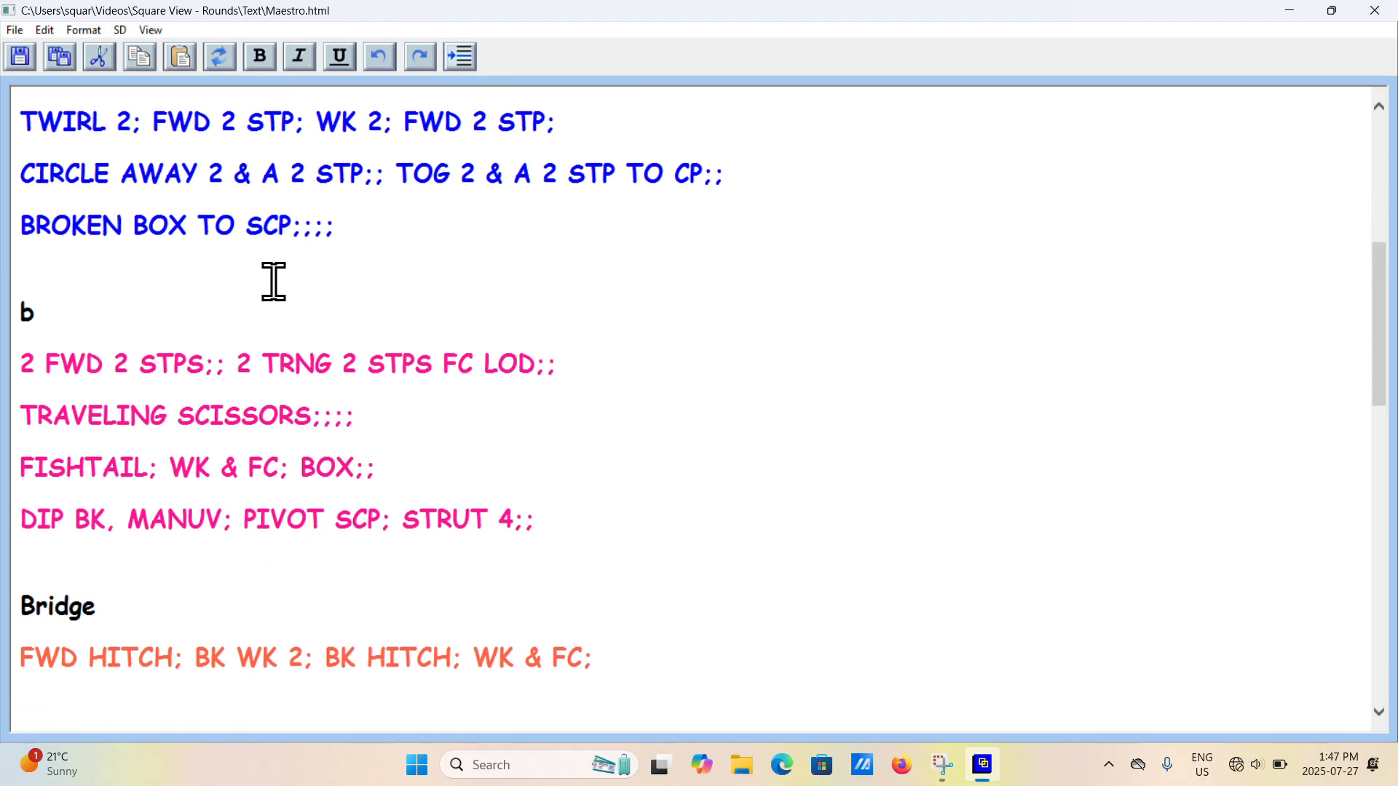
pyautogui.click(458, 58)
pyautogui.click(457, 58)
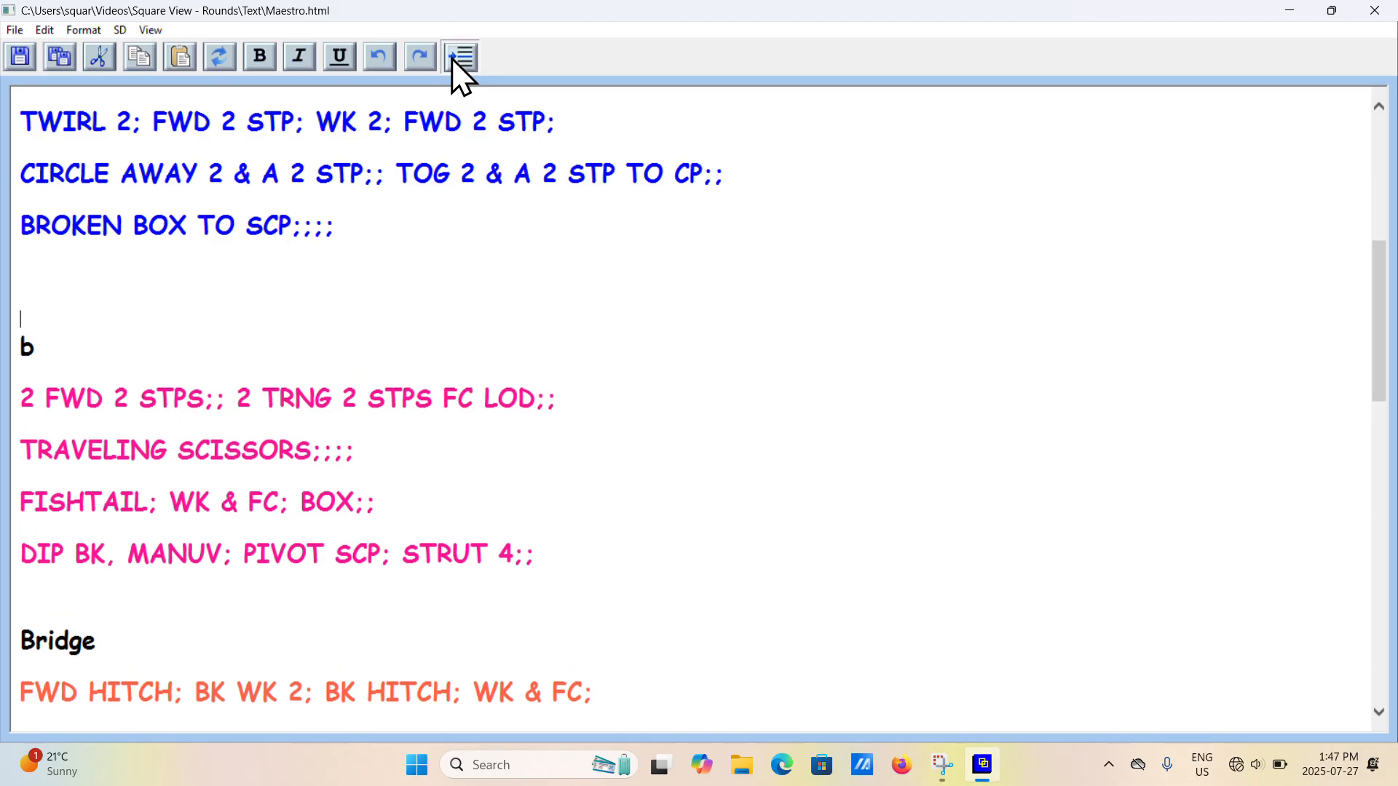
pyautogui.press('Return')
pyautogui.scroll(3, 580, 347)
pyautogui.scroll(-3, 580, 347)
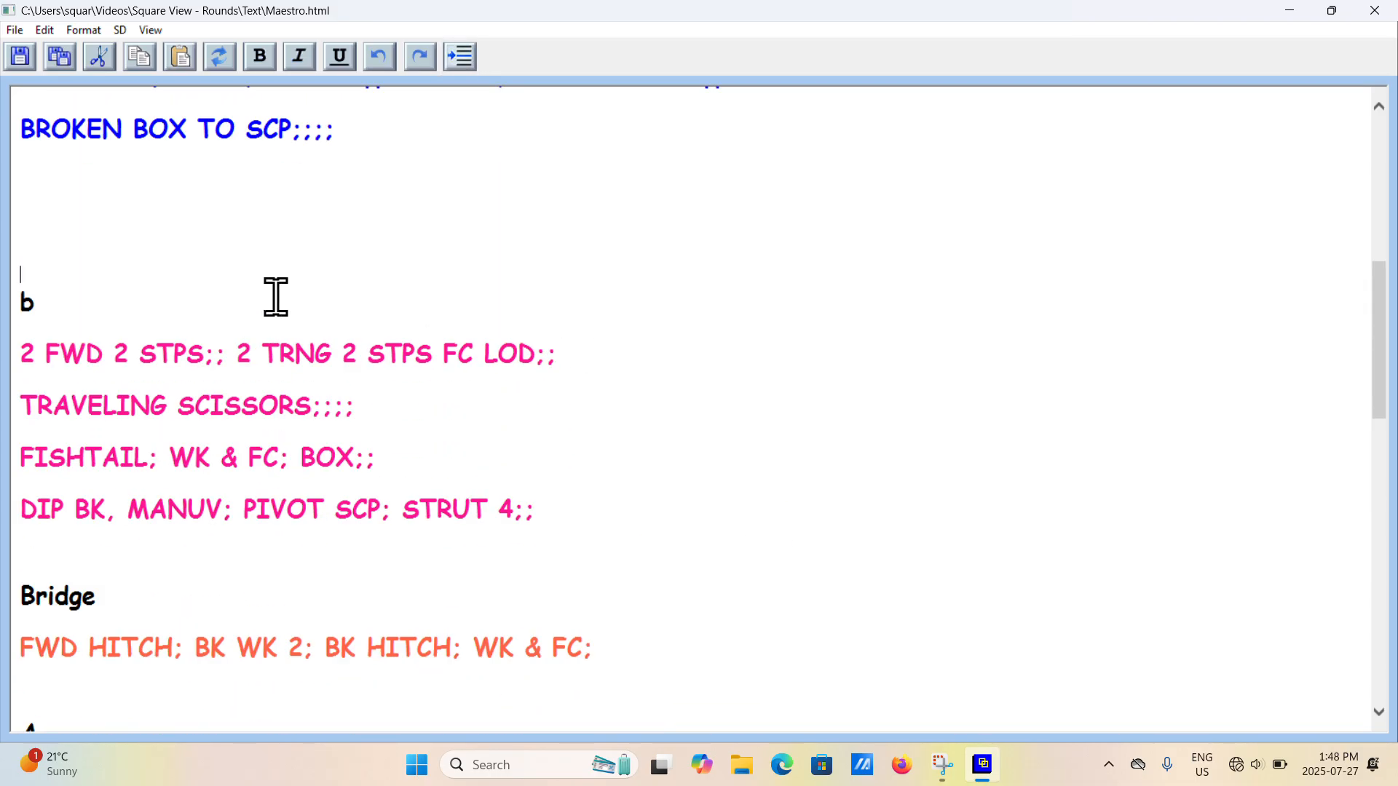
# Delete the blank lines between BROKEN BOX TO SCP and the first section b.
pyautogui.press('BackSpace')
pyautogui.press('BackSpace')
pyautogui.press('BackSpace')
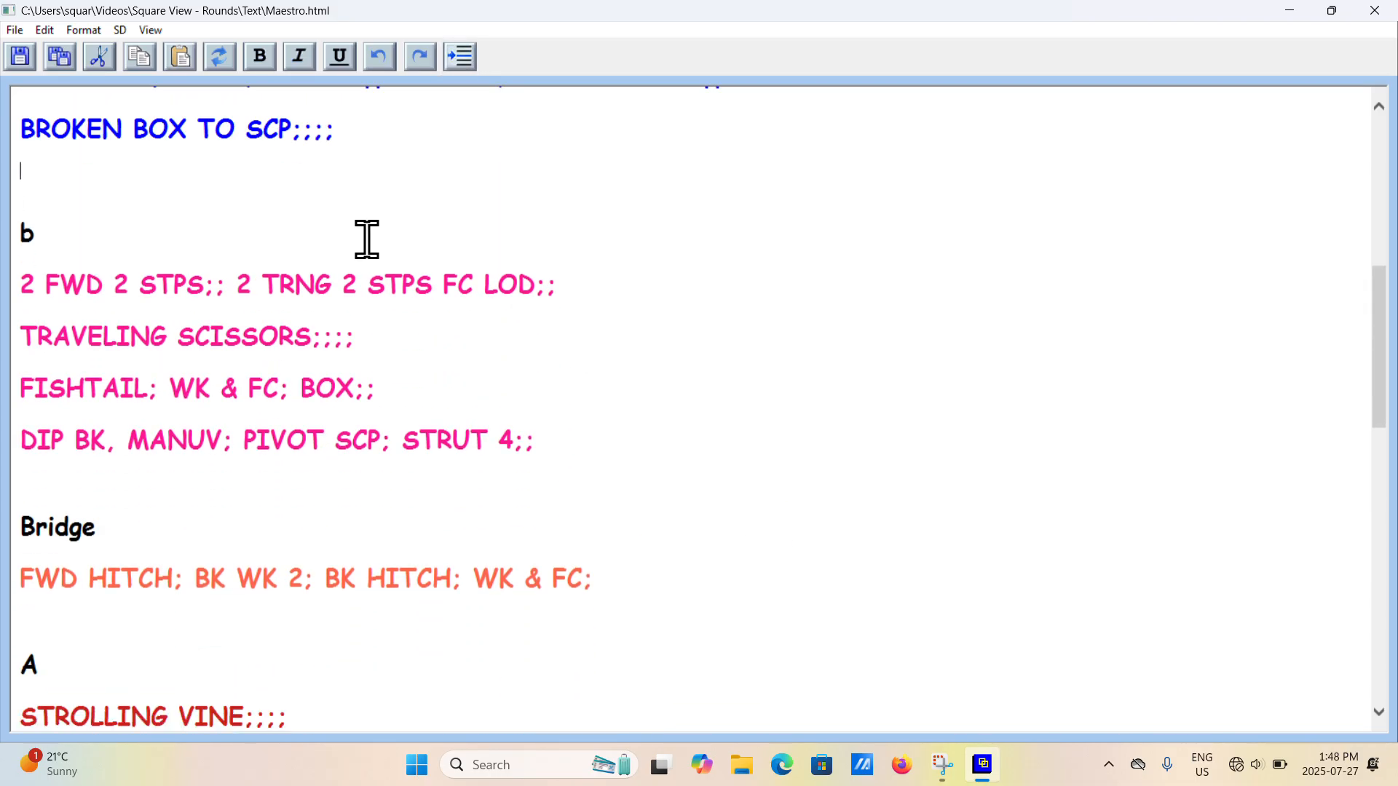
pyautogui.press('BackSpace')
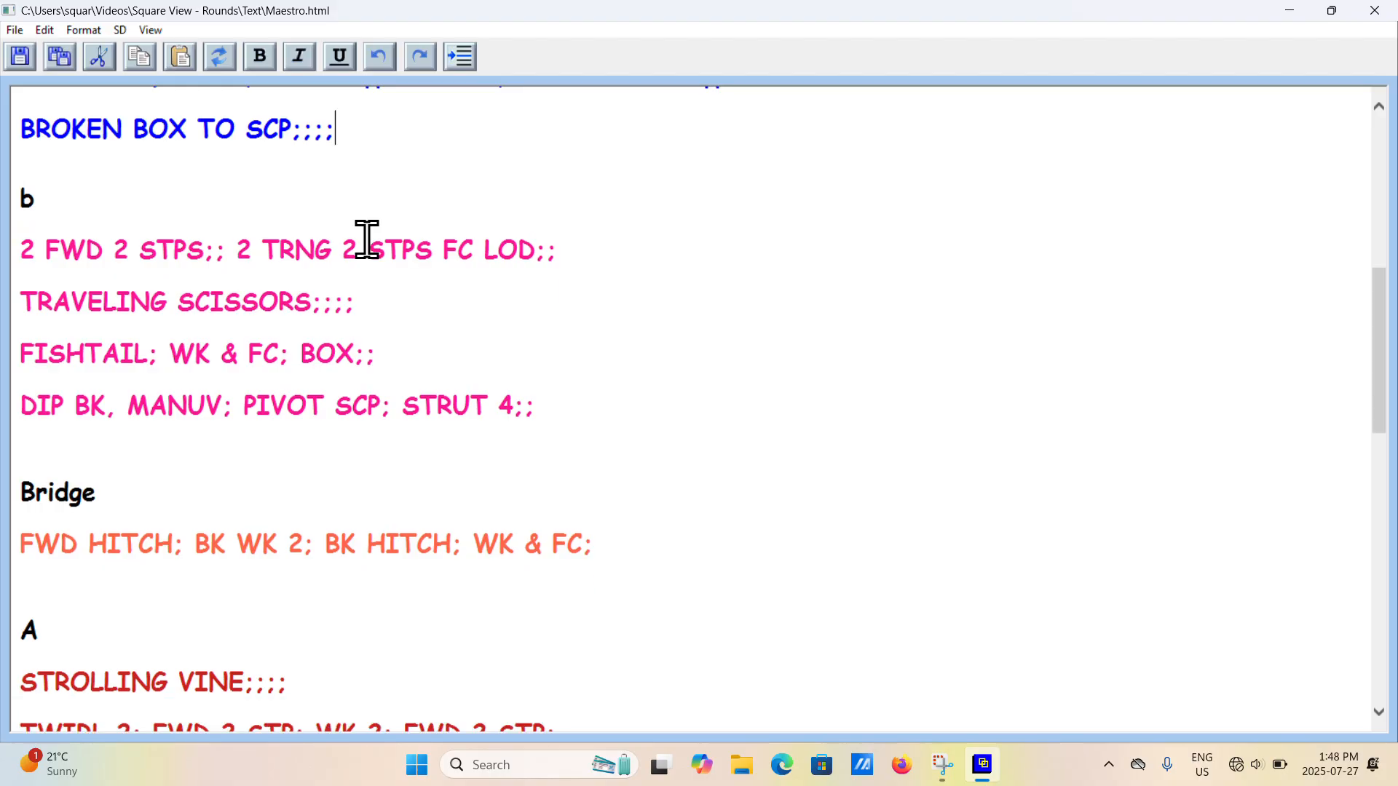
# Save the edited cue sheet, keep it as the lyric for Maestro.m4a, and check the section spacing in the lyrics view.
pyautogui.click(20, 57)
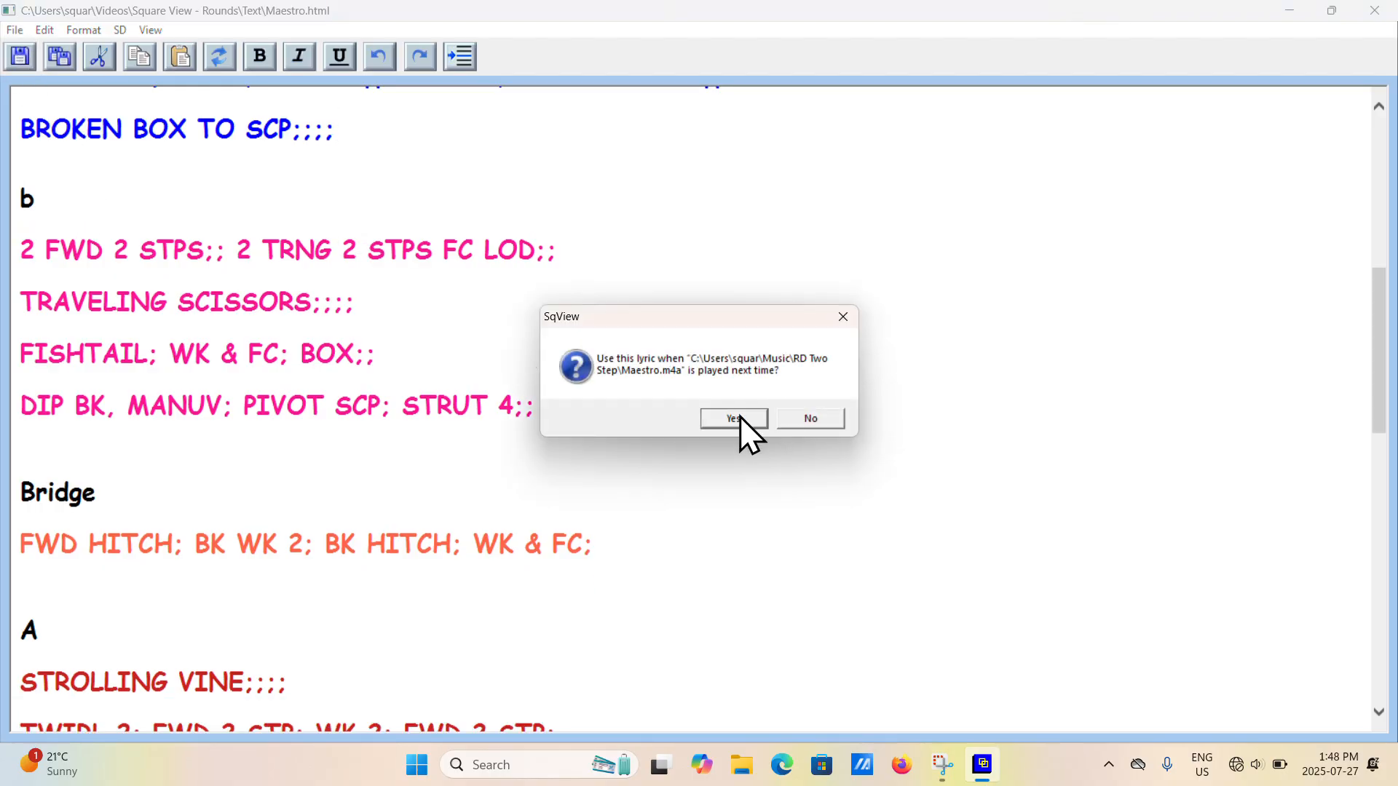
pyautogui.click(732, 419)
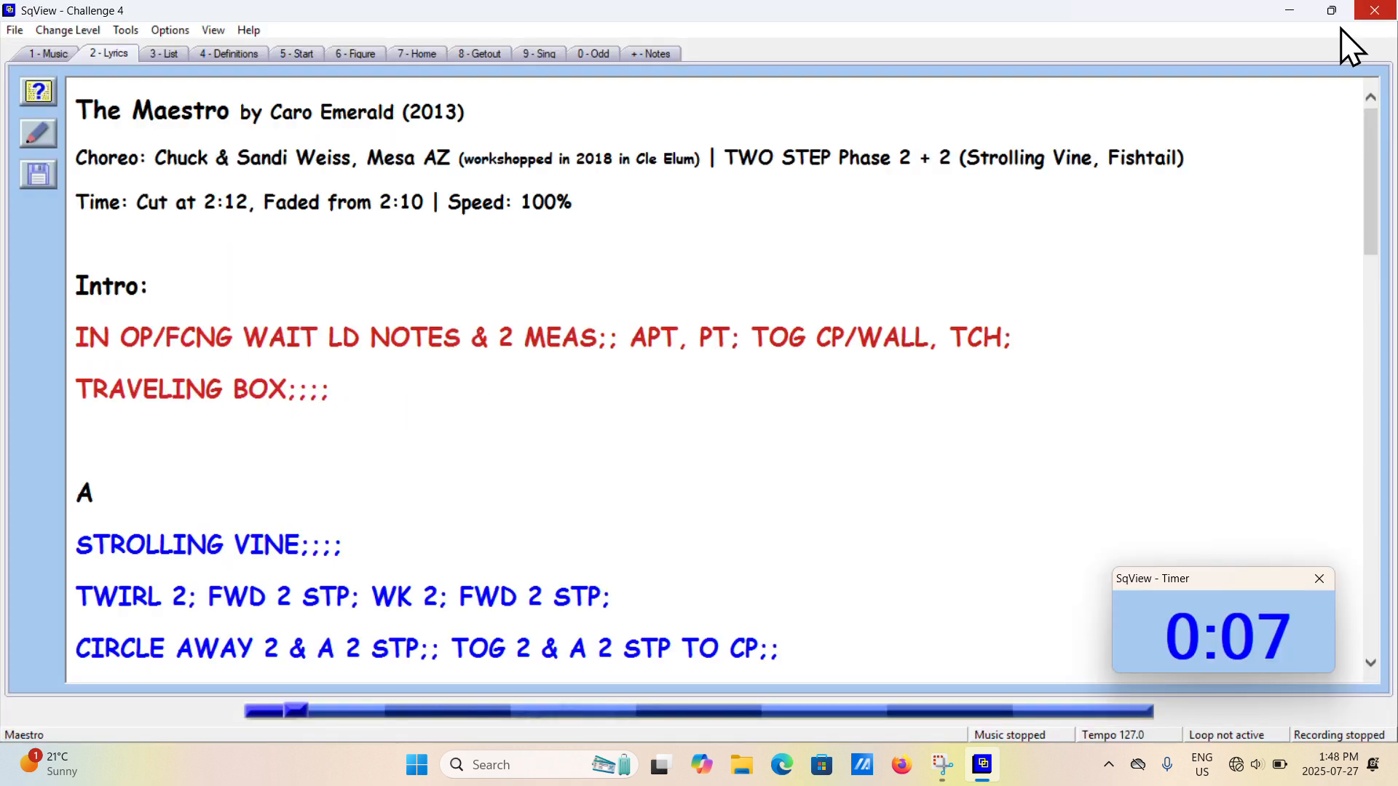
pyautogui.scroll(-5, 491, 495)
pyautogui.scroll(5, 492, 495)
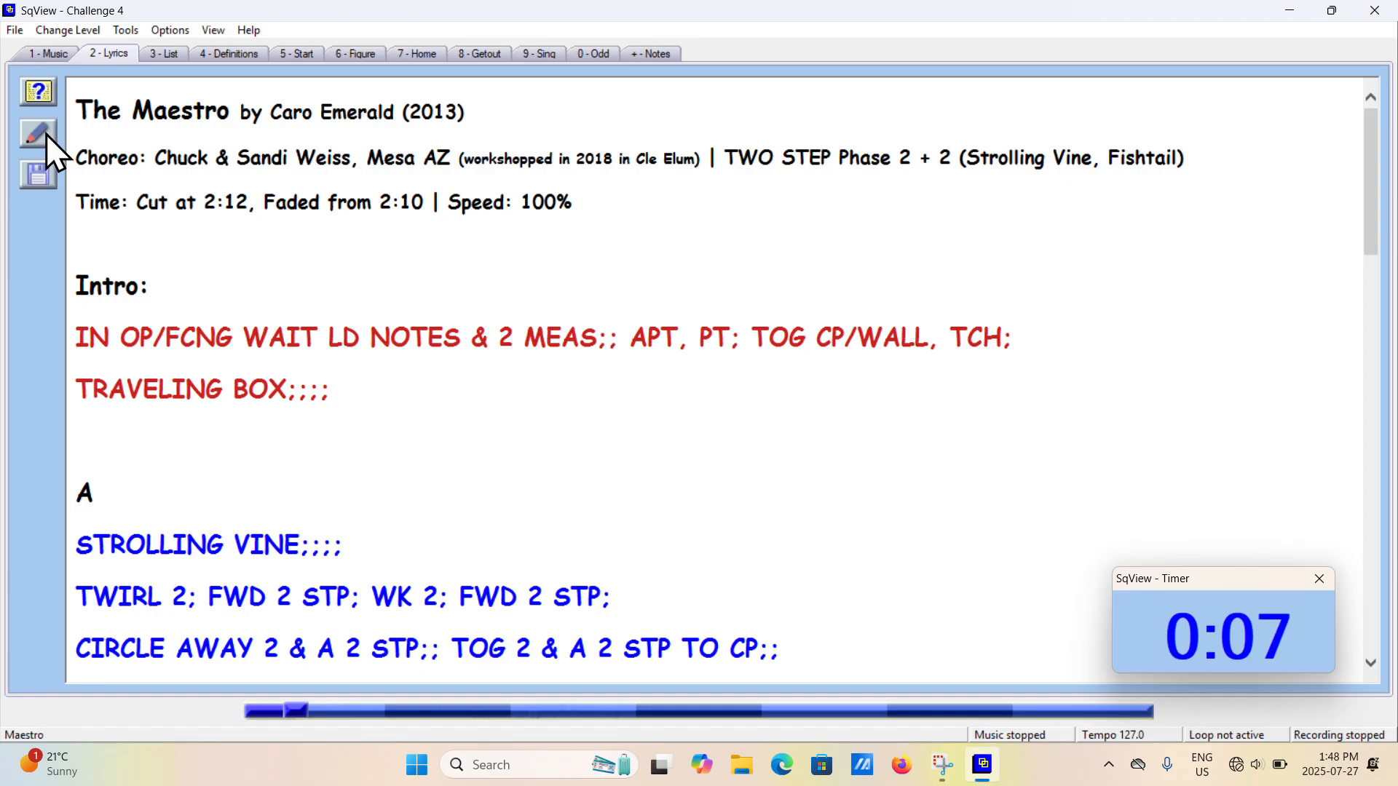
pyautogui.scroll(-4, 725, 430)
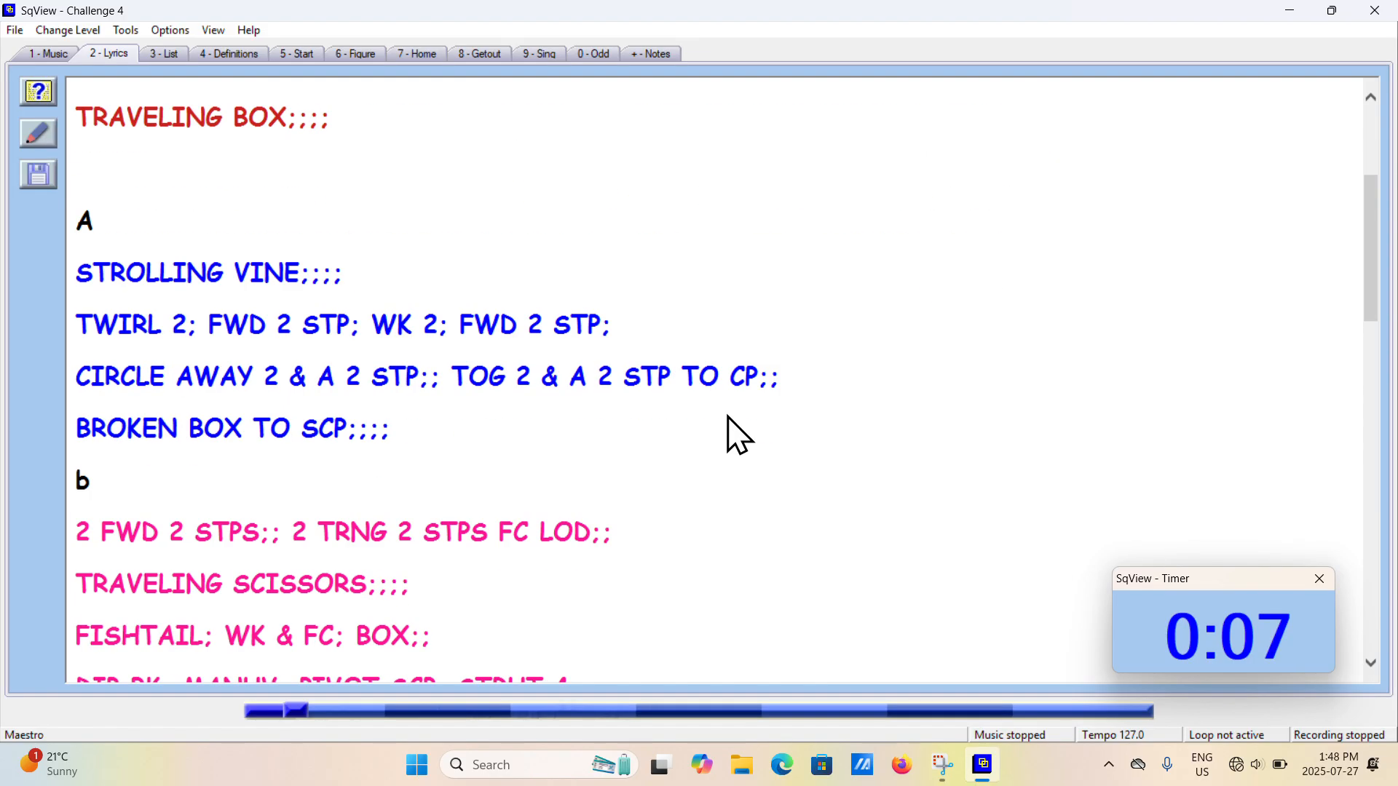
# Review the spacing between the sections throughout the Maestro cue sheet, from the intro through the repeated A and b sections.
pyautogui.scroll(-3, 728, 418)
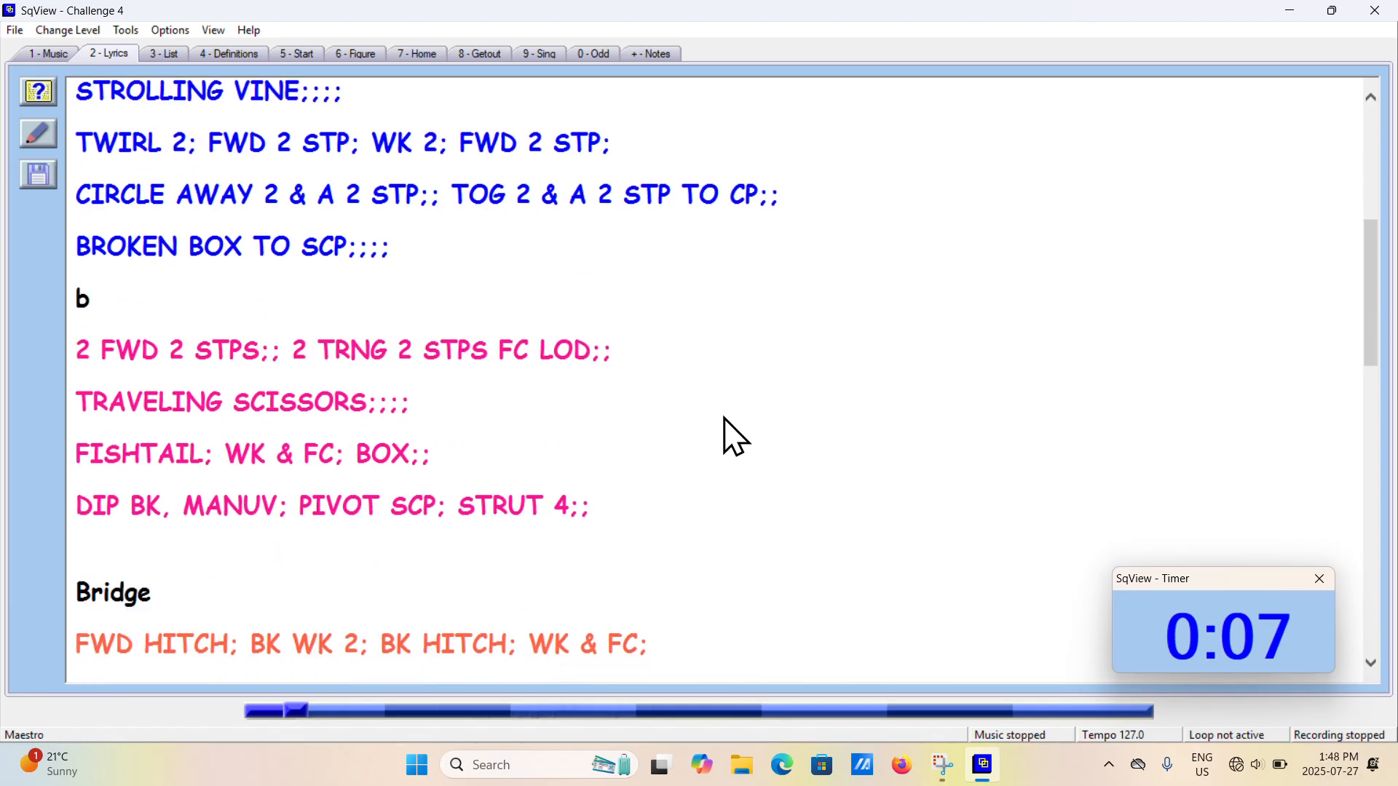
pyautogui.scroll(-2, 728, 434)
pyautogui.scroll(-3, 729, 434)
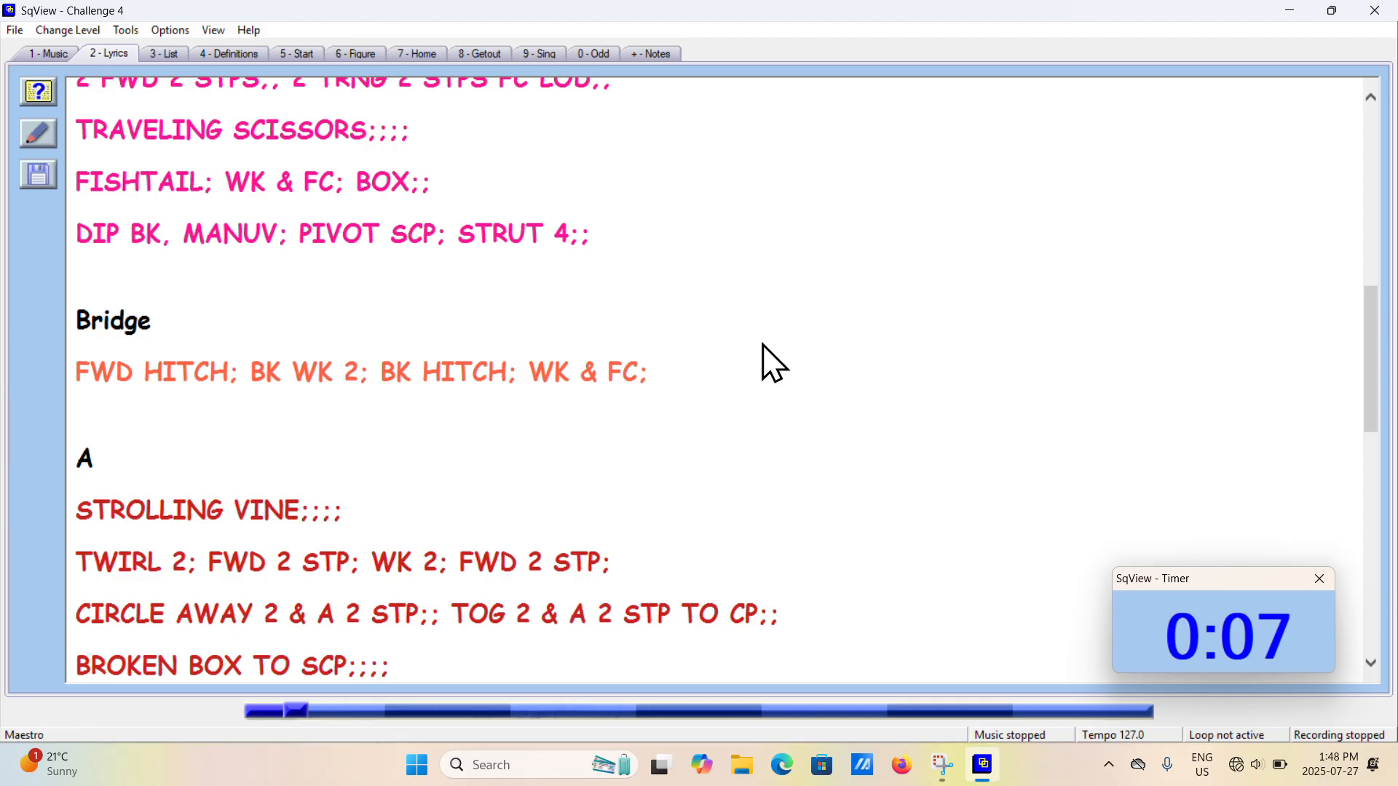
pyautogui.scroll(8, 772, 362)
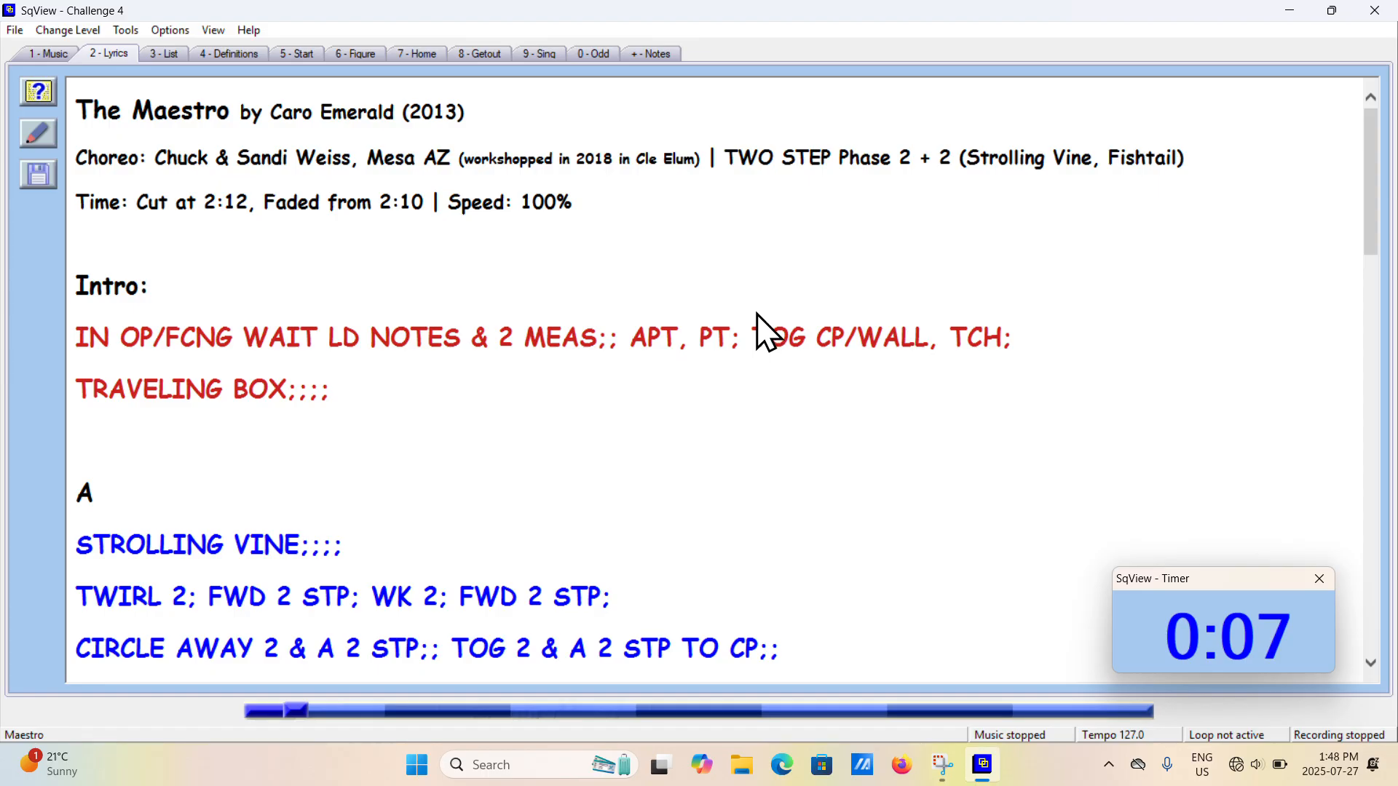
pyautogui.scroll(-3, 702, 237)
pyautogui.scroll(-15, 707, 234)
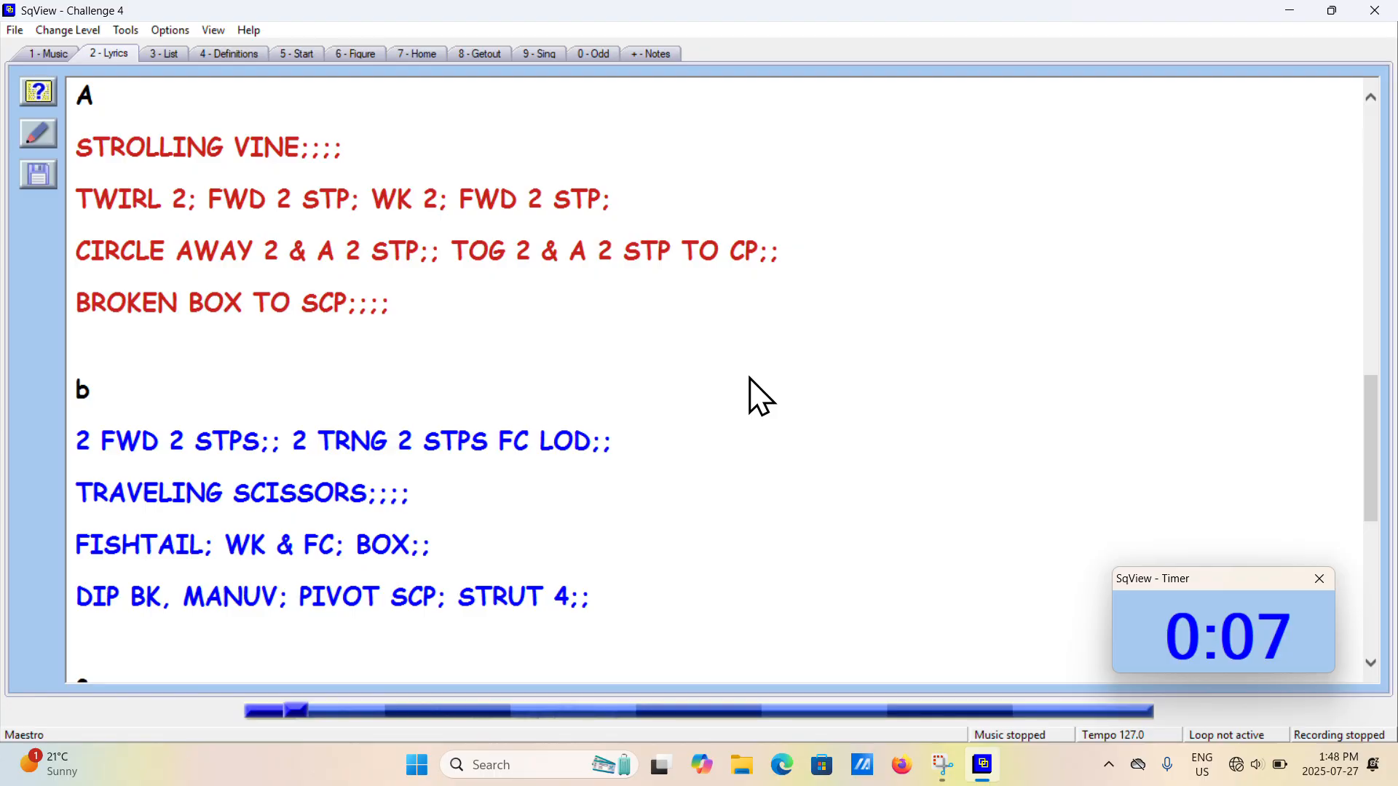
pyautogui.scroll(15, 737, 393)
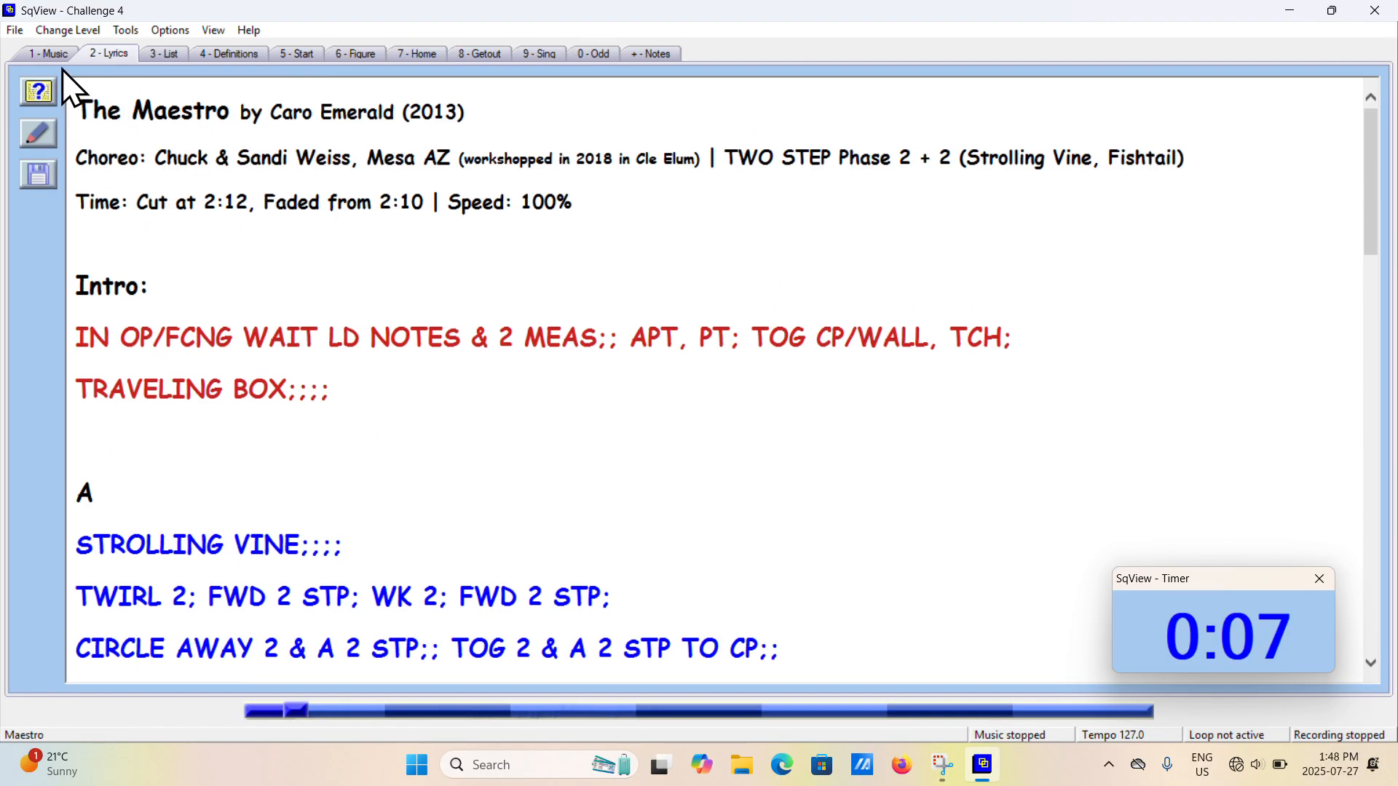
# Return to the music lists and load the RD Two Step Class folder into the list showing RD Cha Cha.
pyautogui.click(50, 52)
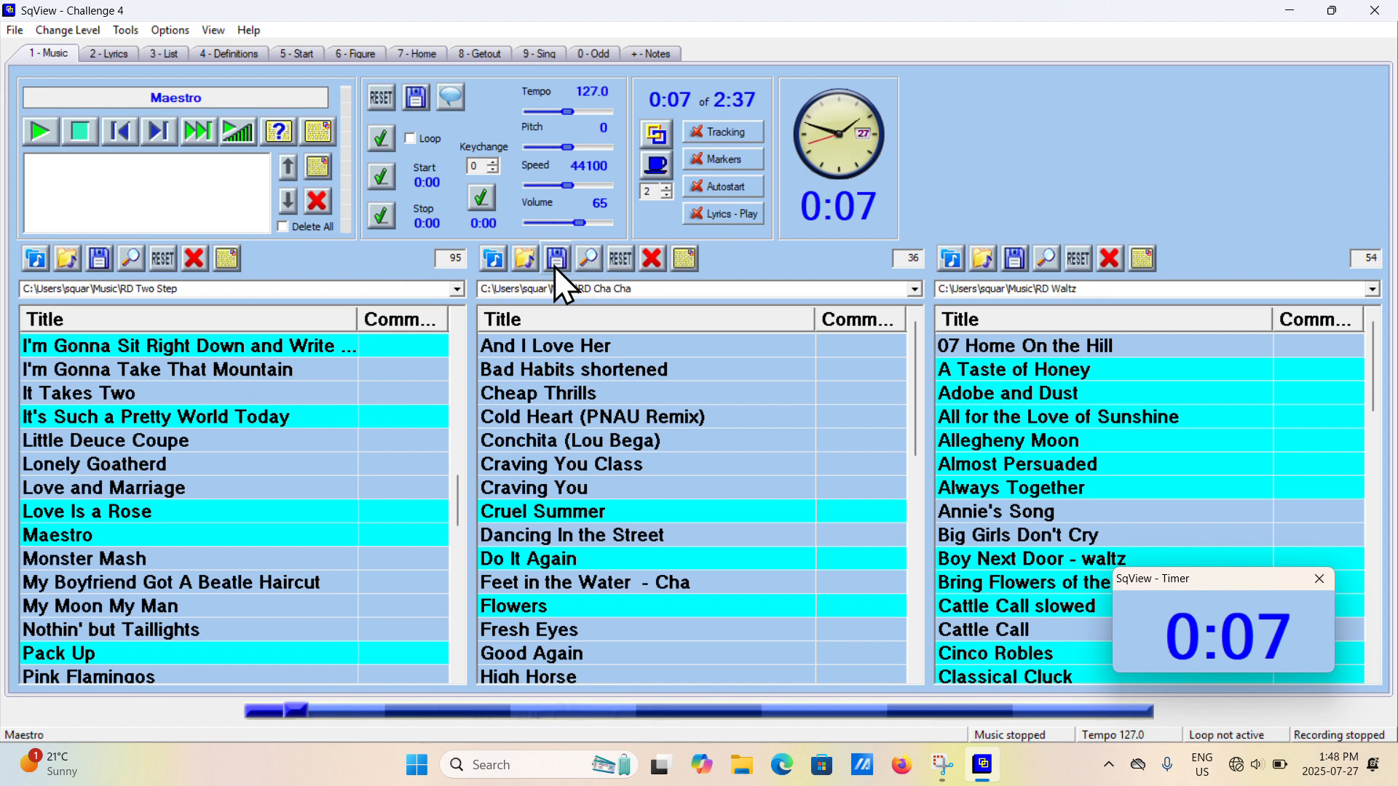
pyautogui.click(522, 258)
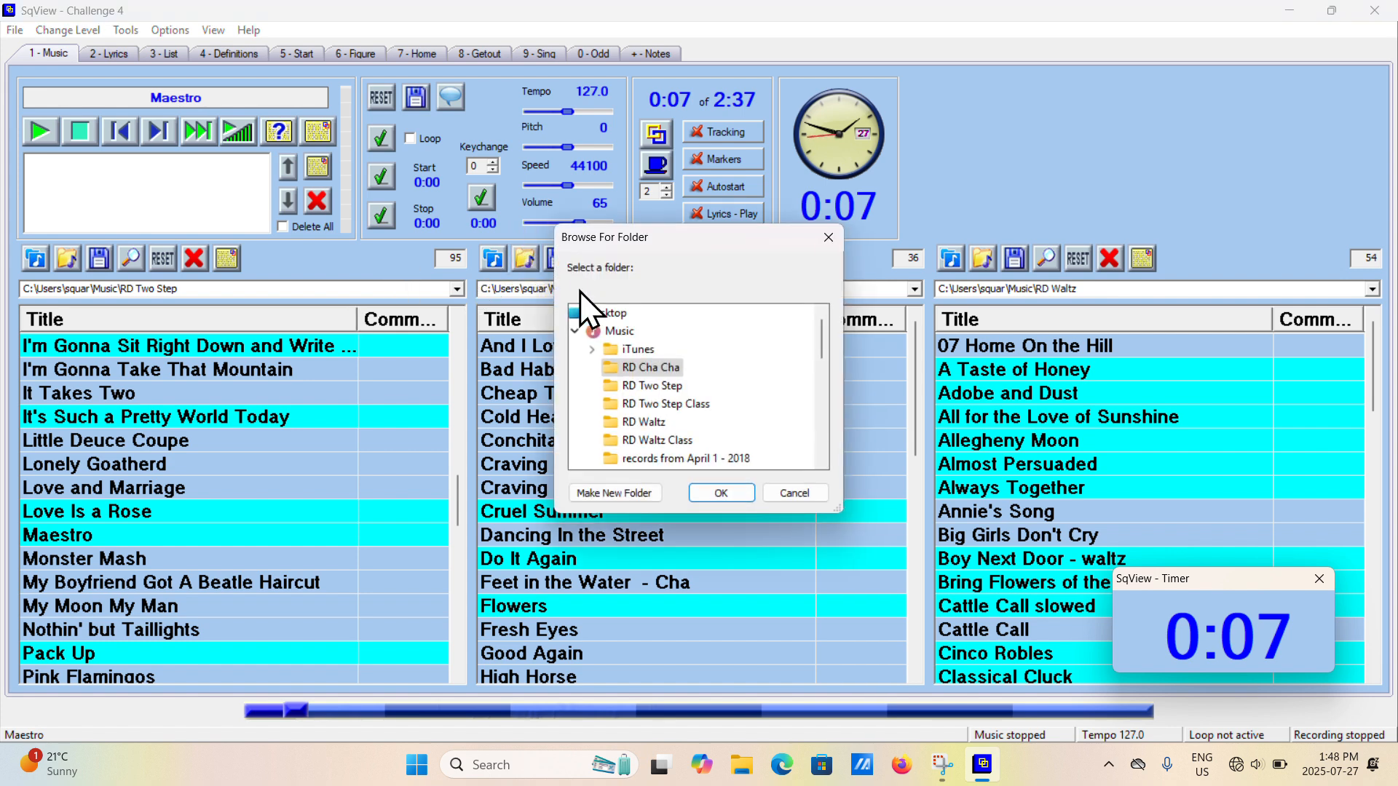
pyautogui.click(664, 404)
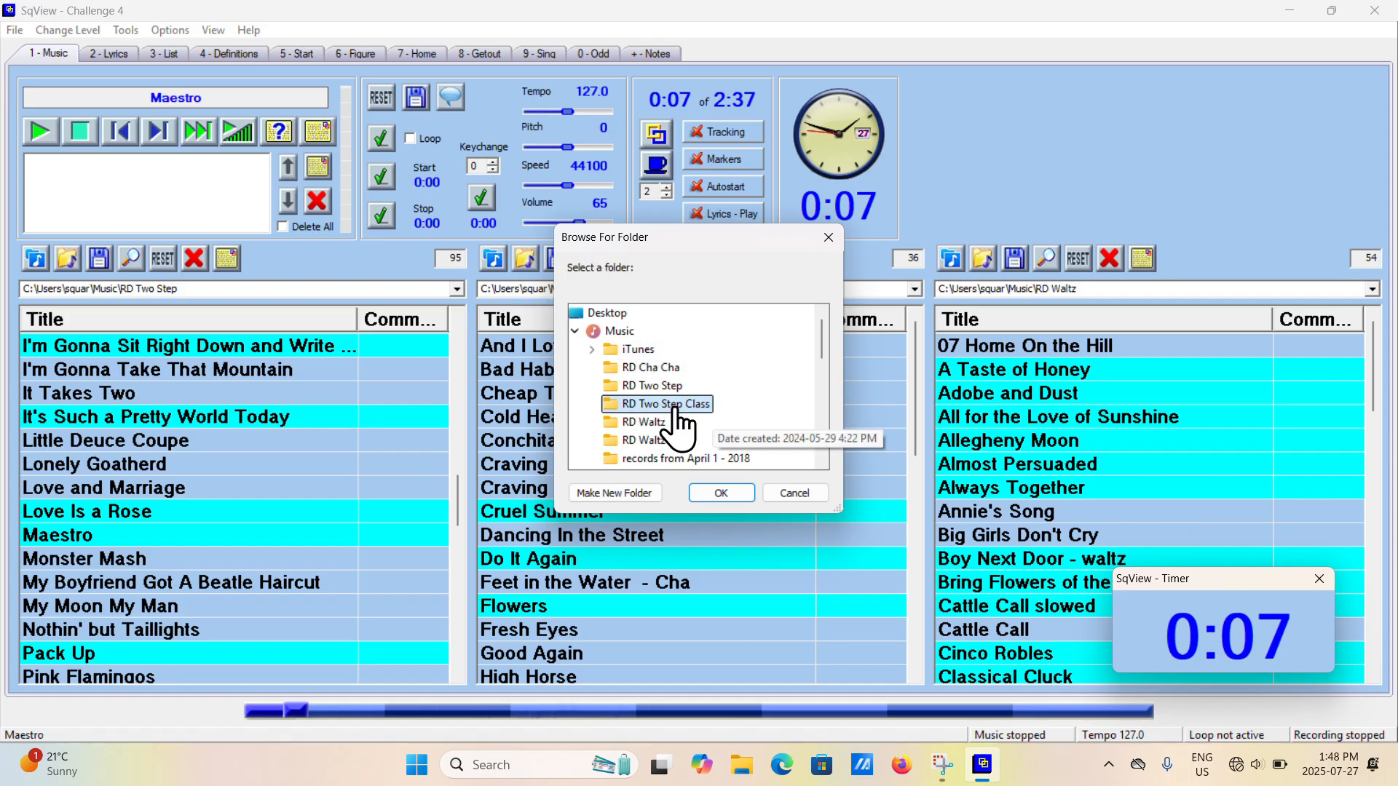
pyautogui.click(737, 493)
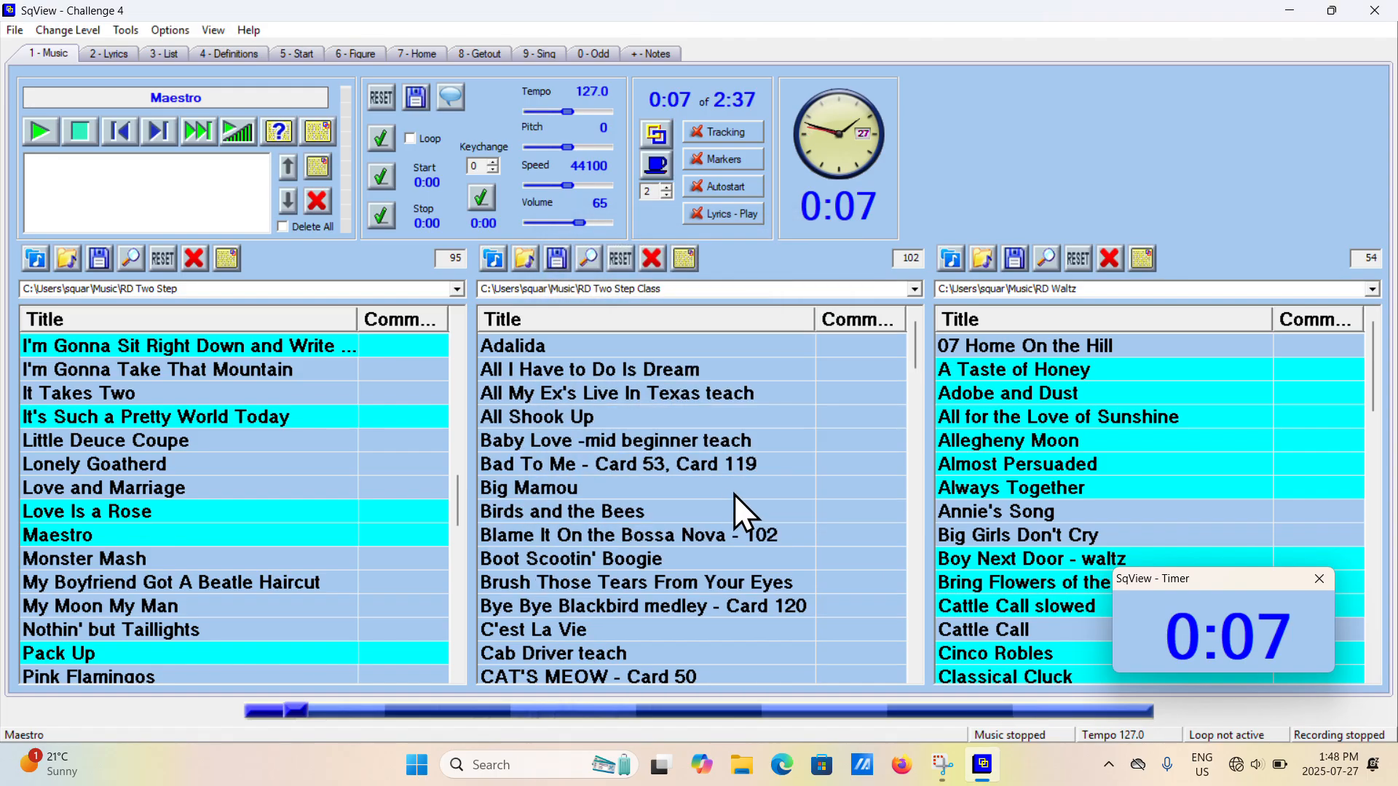
# Load All My Ex's Live In Texas teach and search for its lyrics by full title in the Square View - Rounds Text folder.
pyautogui.doubleClick(637, 392)
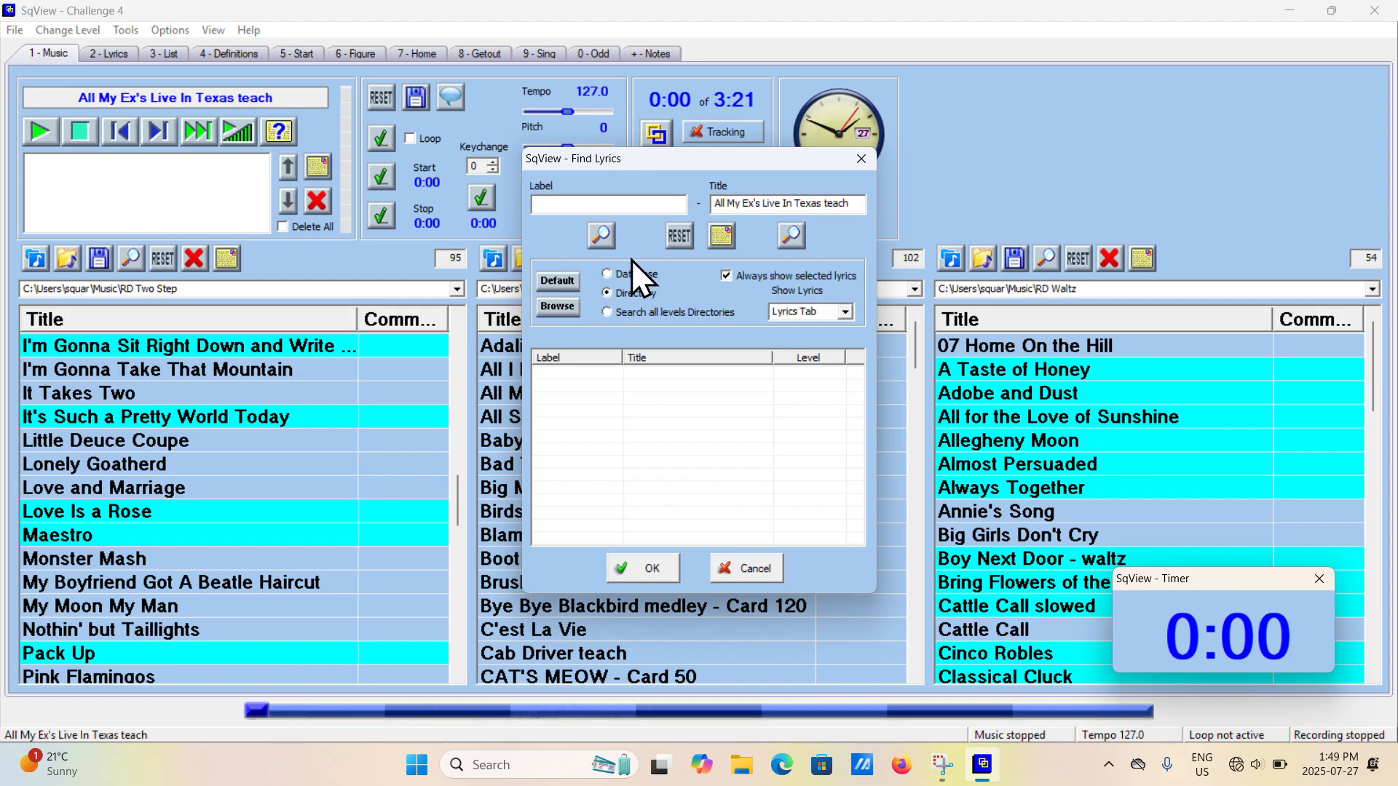
pyautogui.click(560, 308)
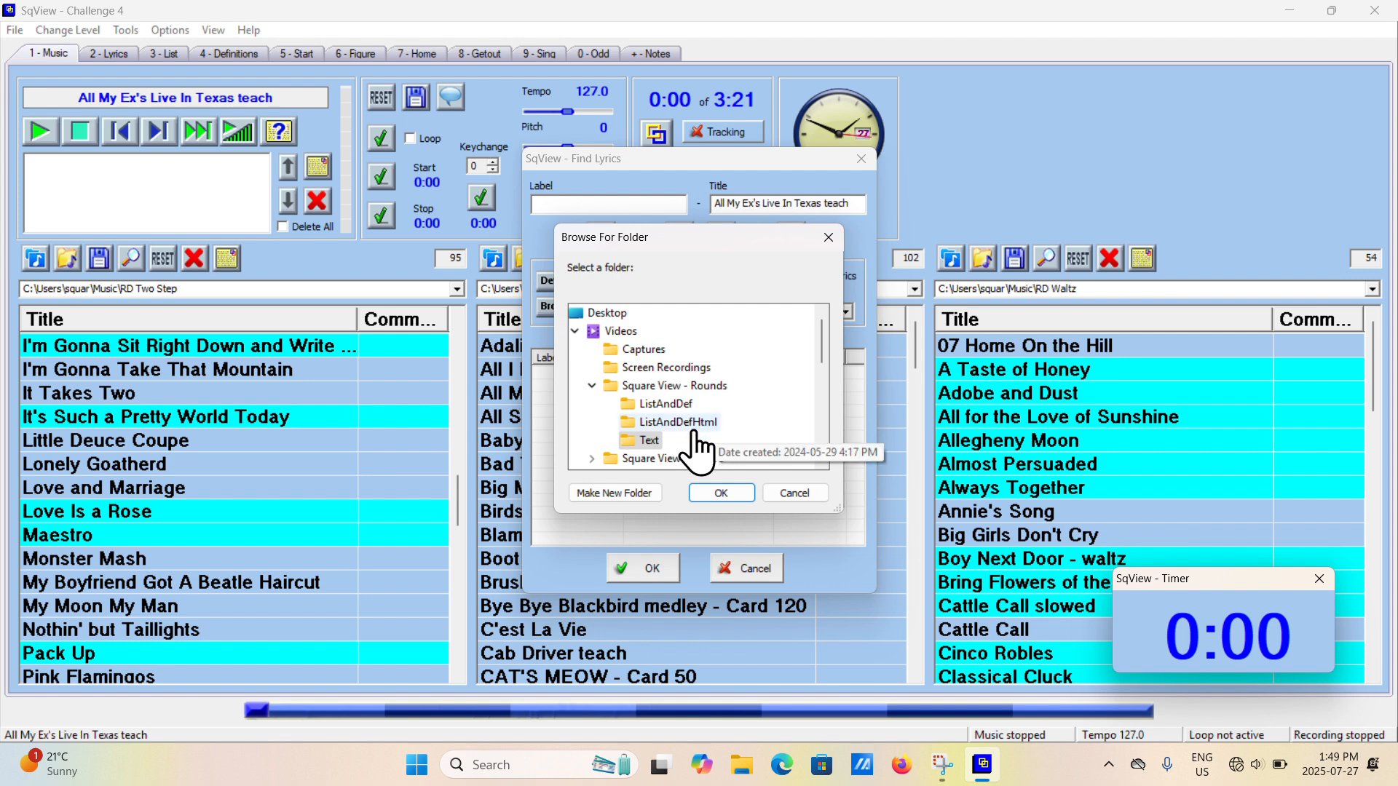
pyautogui.click(720, 493)
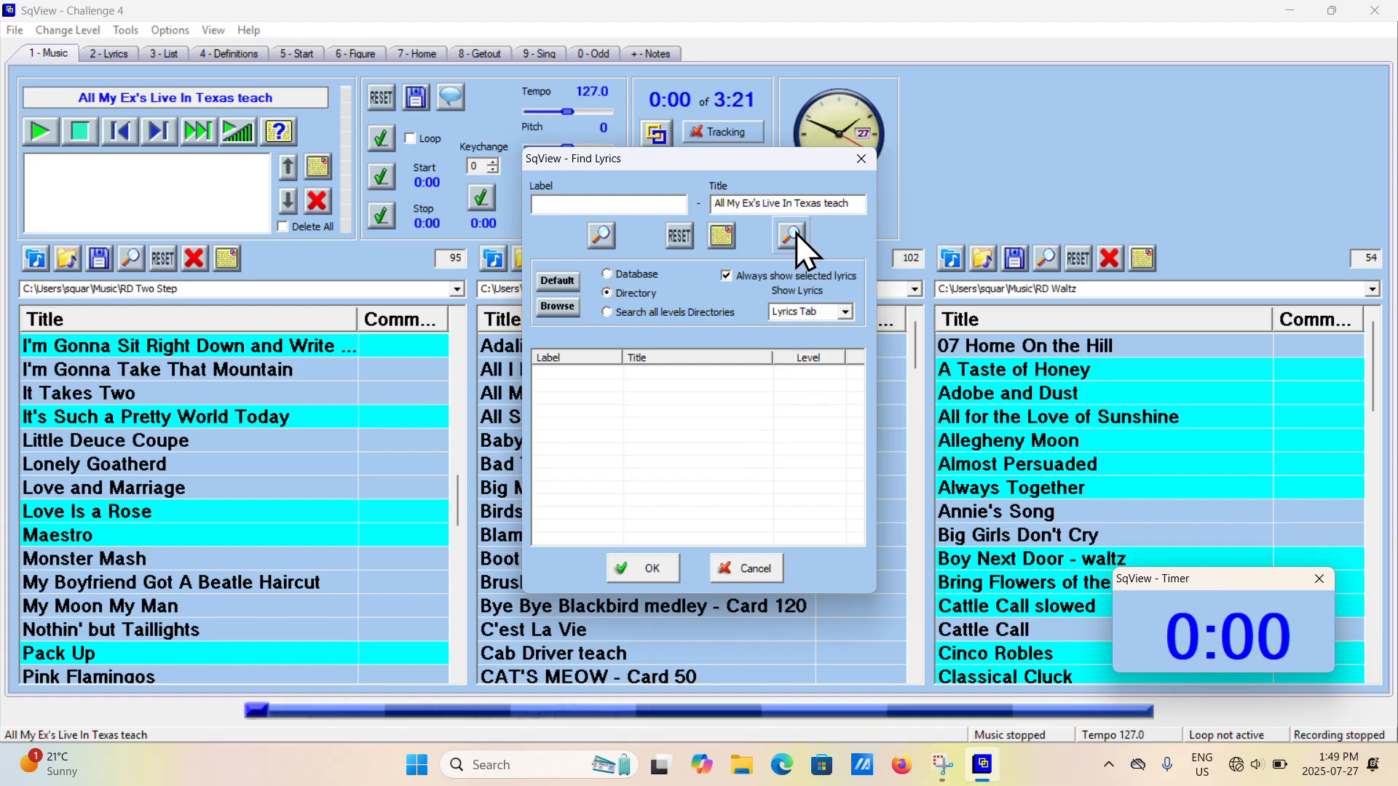
pyautogui.click(795, 230)
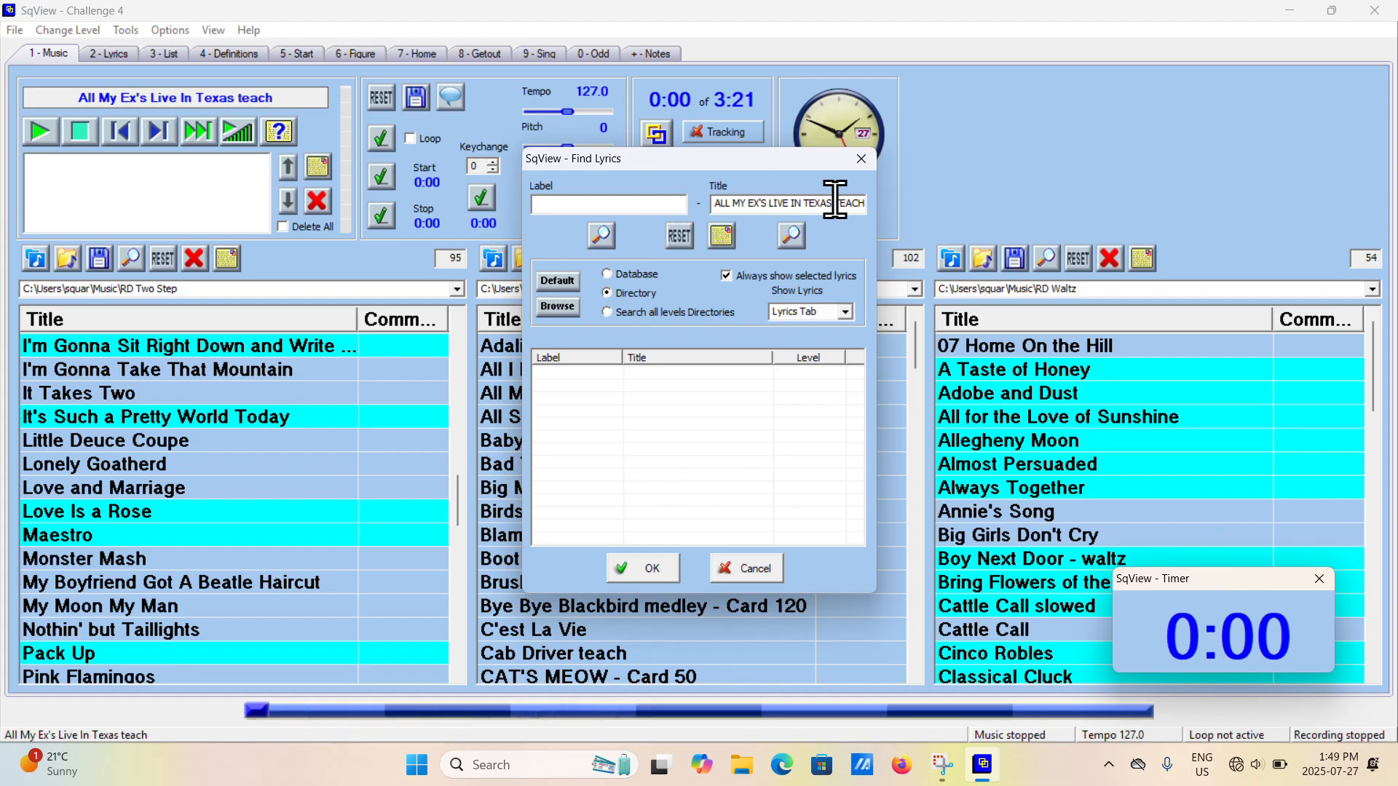
# Shorten the lyrics search title to TEXAS, search again, and link the teaching version of All My Exes Live in Texas to the song.
pyautogui.moveTo(832, 204); pyautogui.dragTo(867, 204)
pyautogui.press('BackSpace')
pyautogui.moveTo(802, 206); pyautogui.dragTo(664, 206)
pyautogui.press('BackSpace')
pyautogui.click(797, 233)
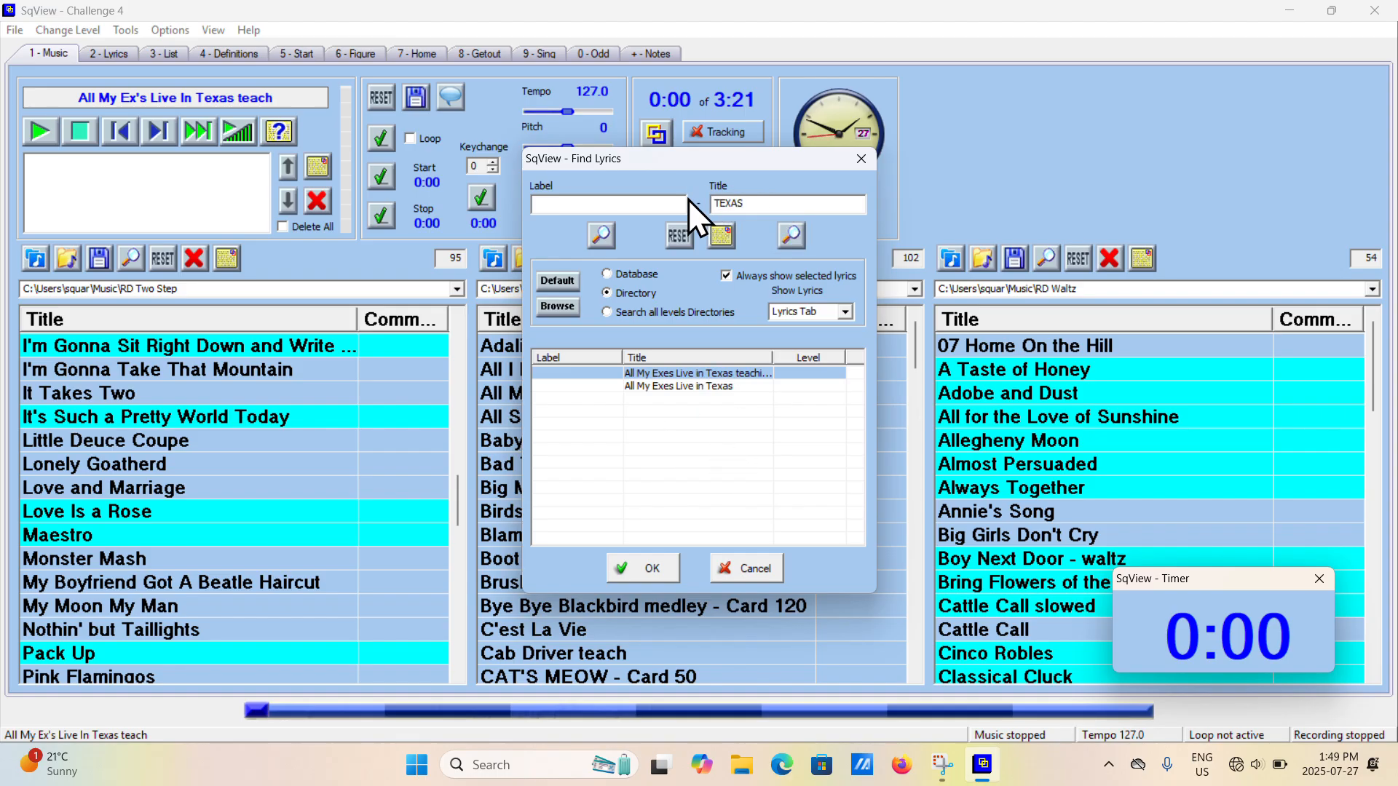
pyautogui.doubleClick(744, 373)
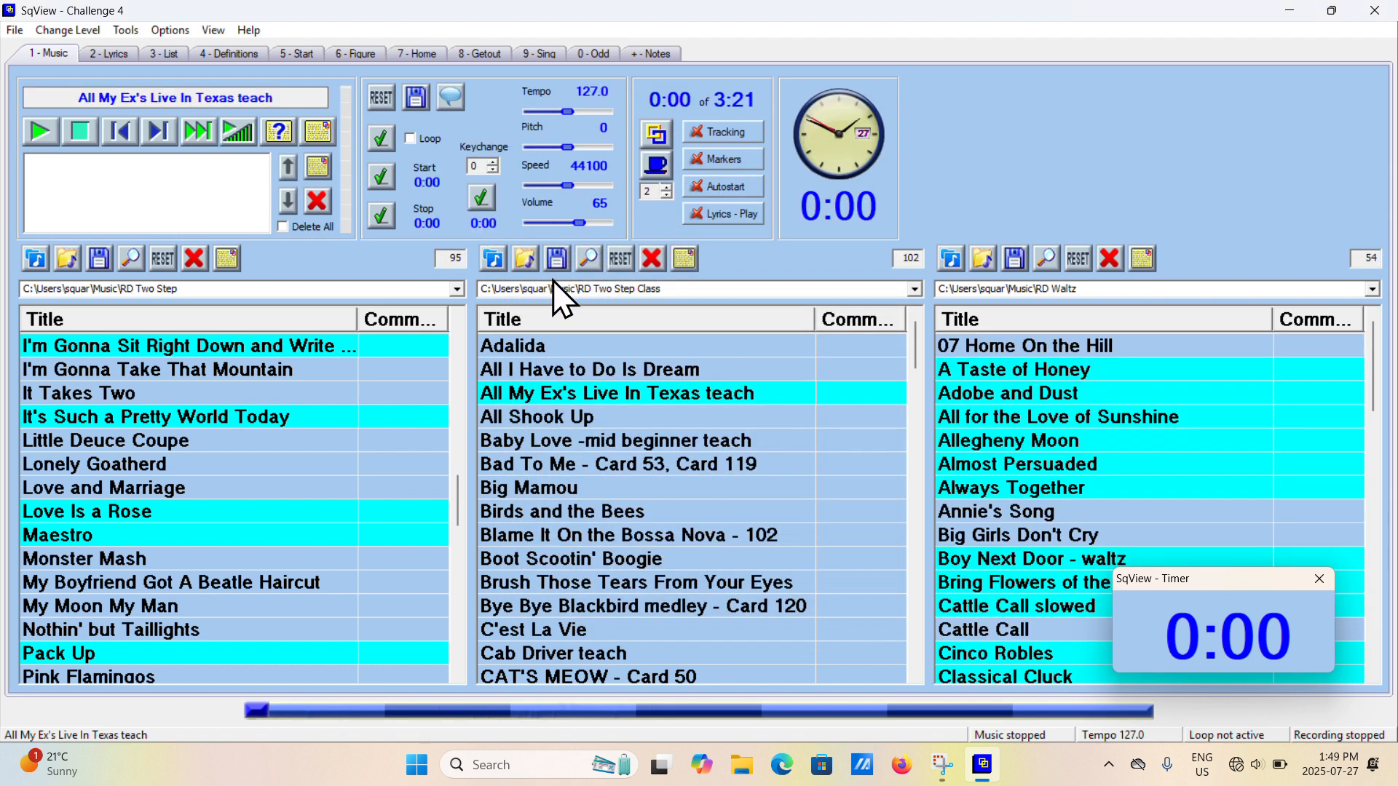
# Display the cue sheet linked to All My Ex's Live In Texas teach, and return to browse the RD Two Step Class list.
pyautogui.click(316, 129)
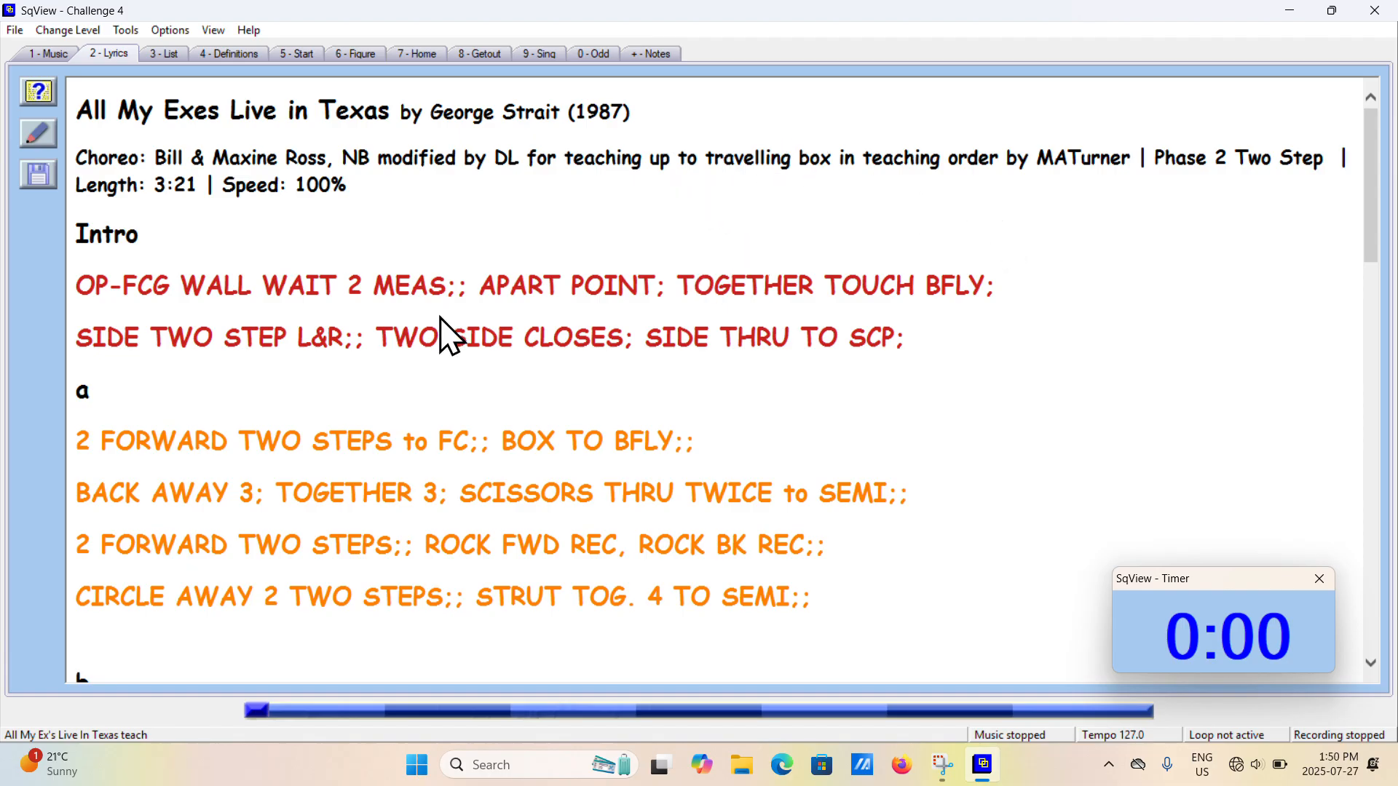
pyautogui.click(51, 55)
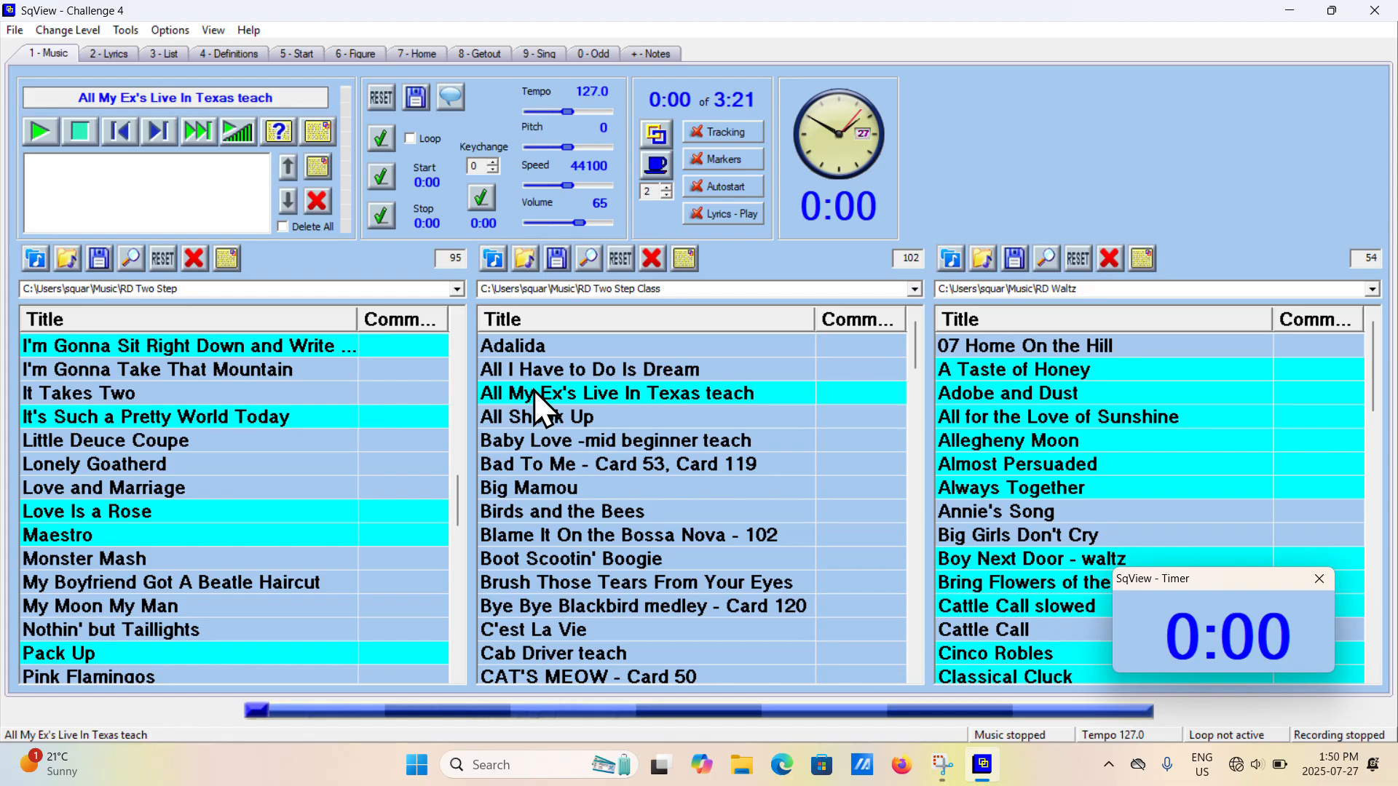
pyautogui.scroll(-2, 753, 356)
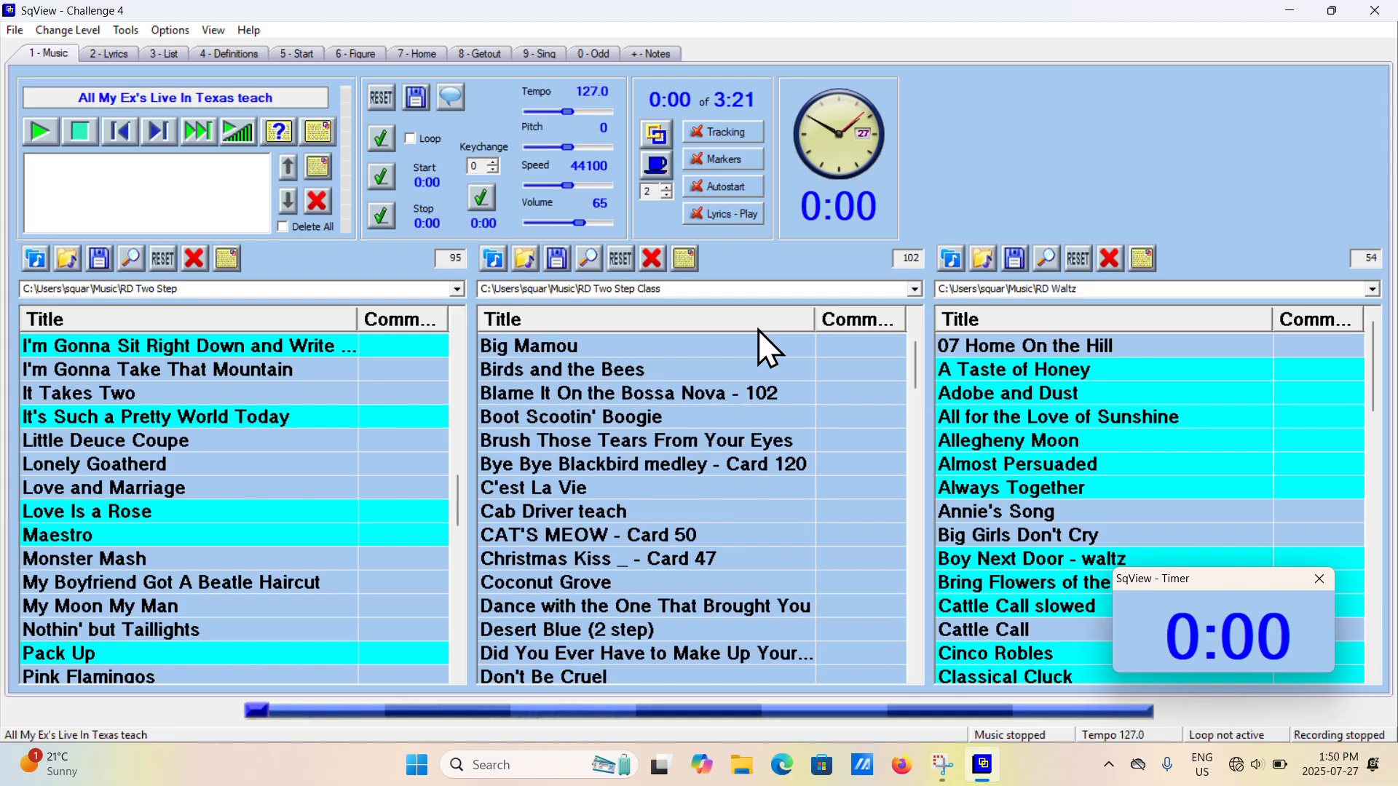
pyautogui.scroll(2, 753, 349)
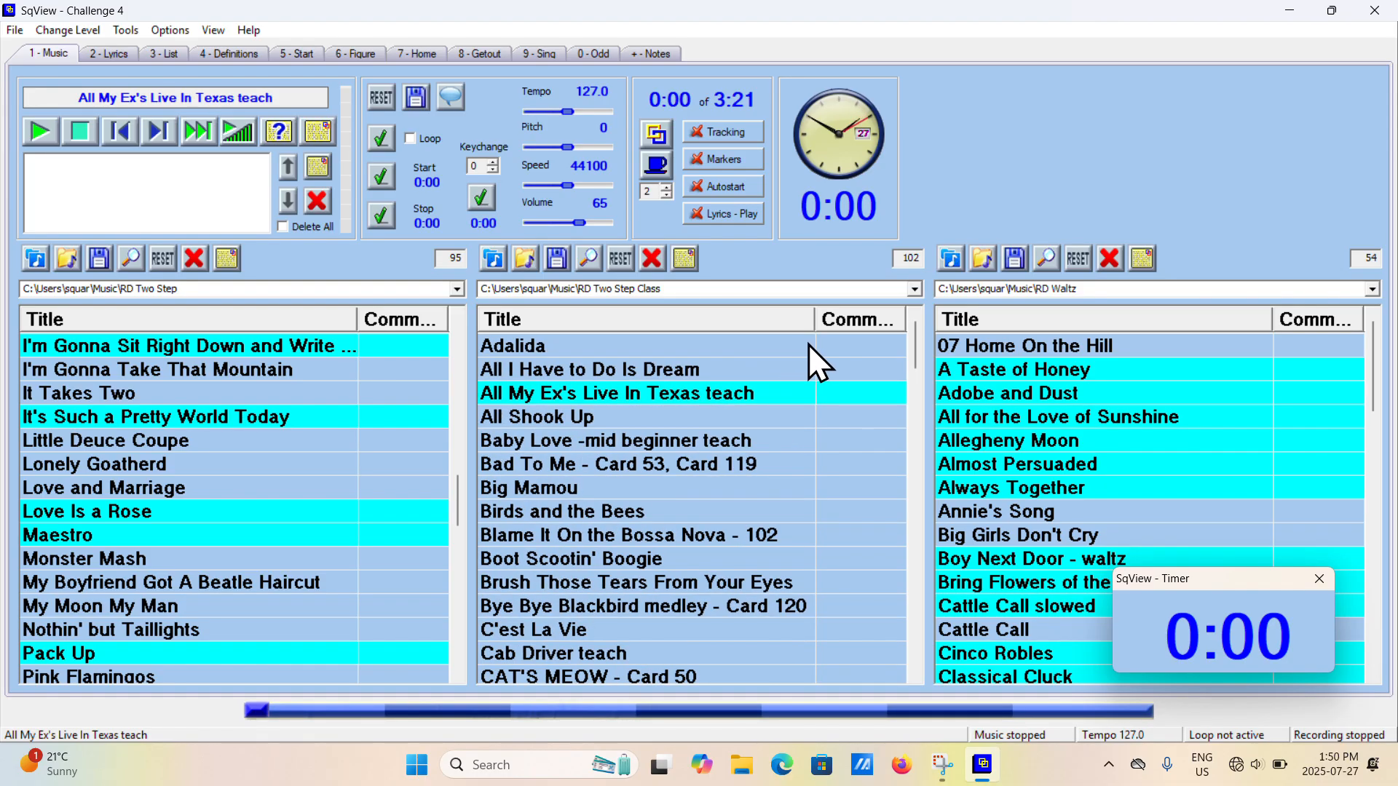